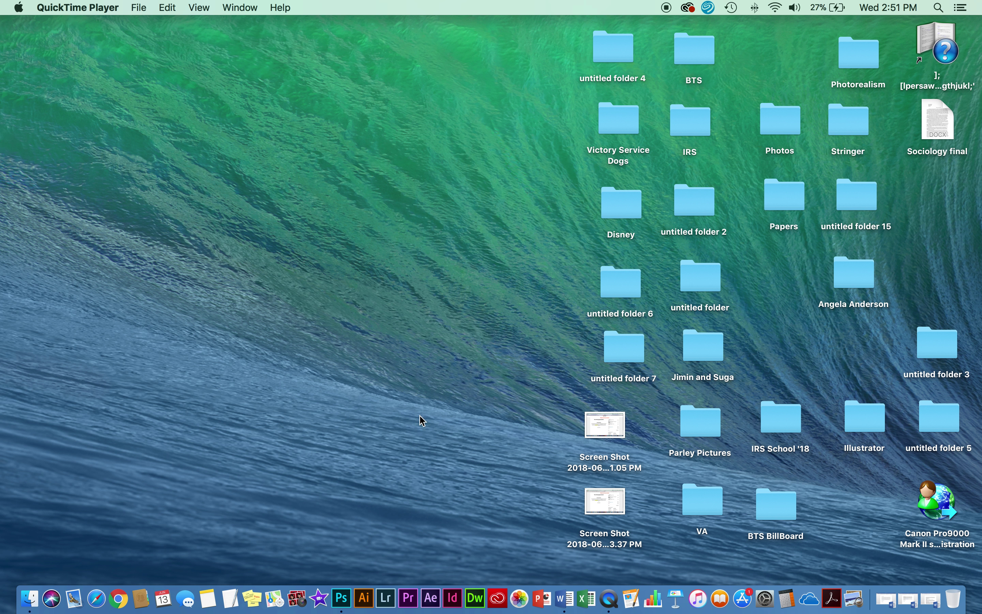
- Launch Adobe Illustrator CC 2017 and postpone the system update reminder until tomorrow
left_click(363, 599)
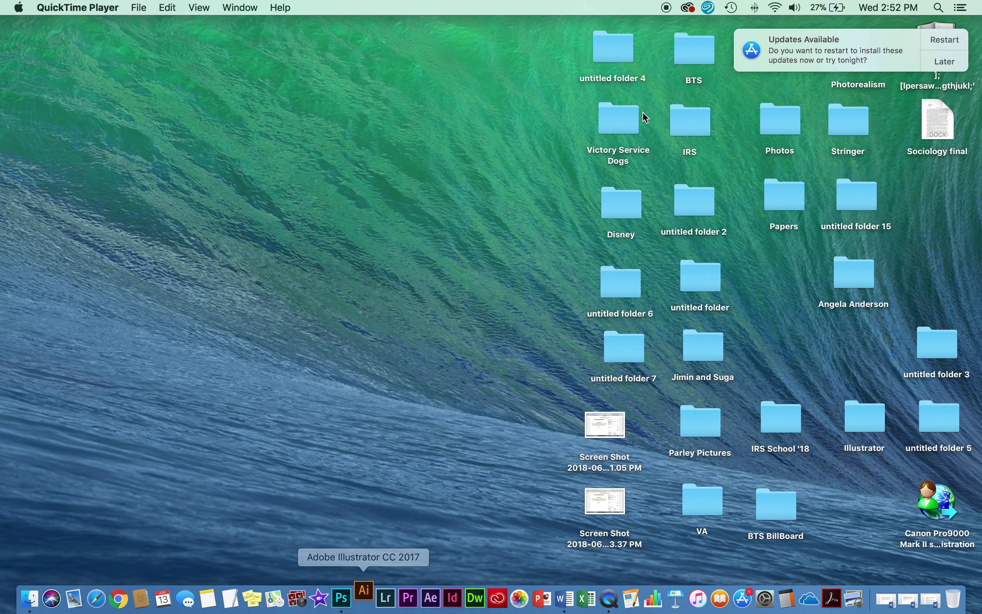
left_click(930, 63)
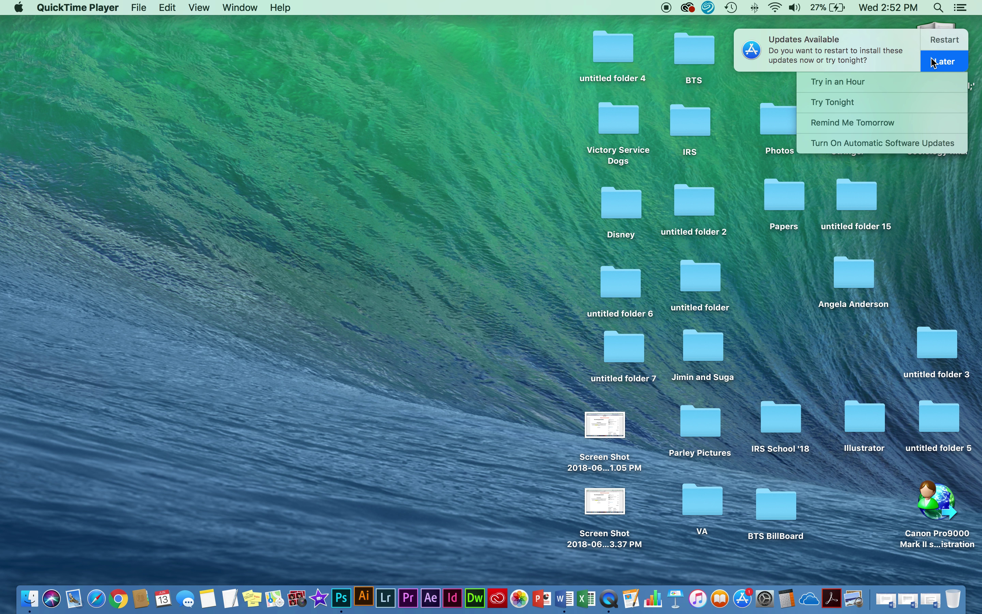
left_click(901, 123)
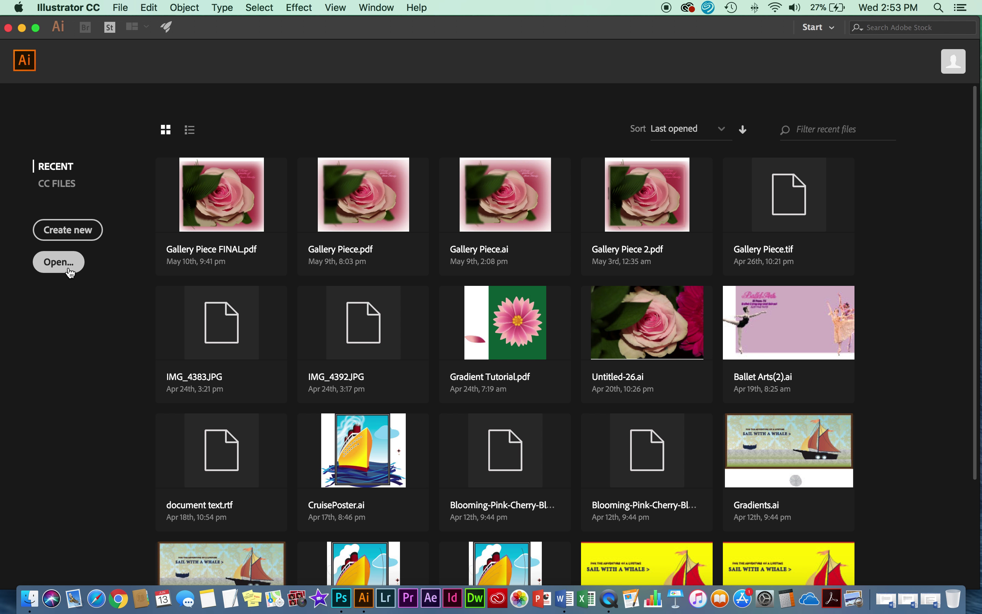
- Start a new document and review the recent, Mobile, Web, Print, and Film & Video presets
left_click(91, 239)
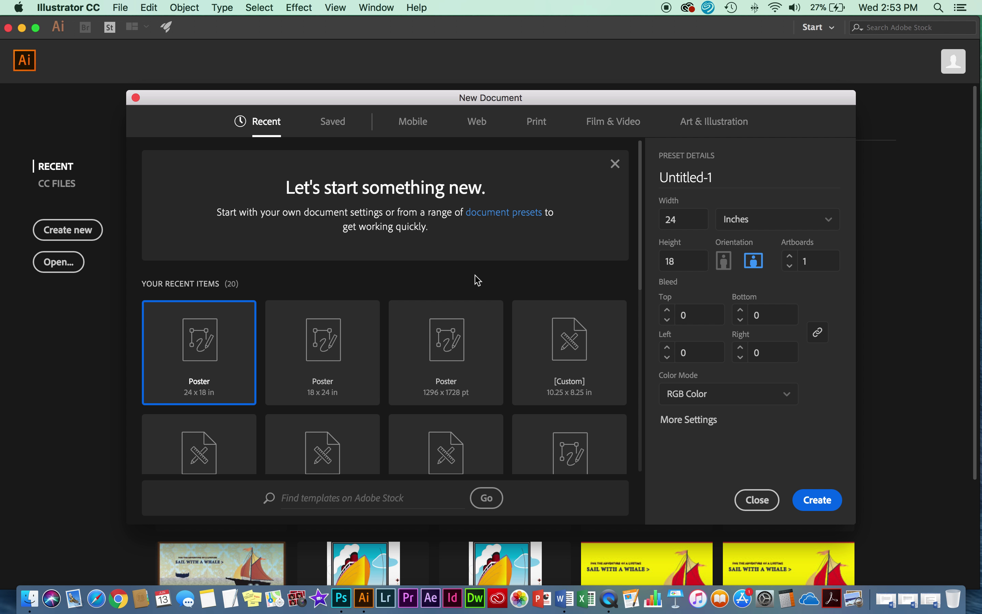
scroll(504, 318, "down", 6)
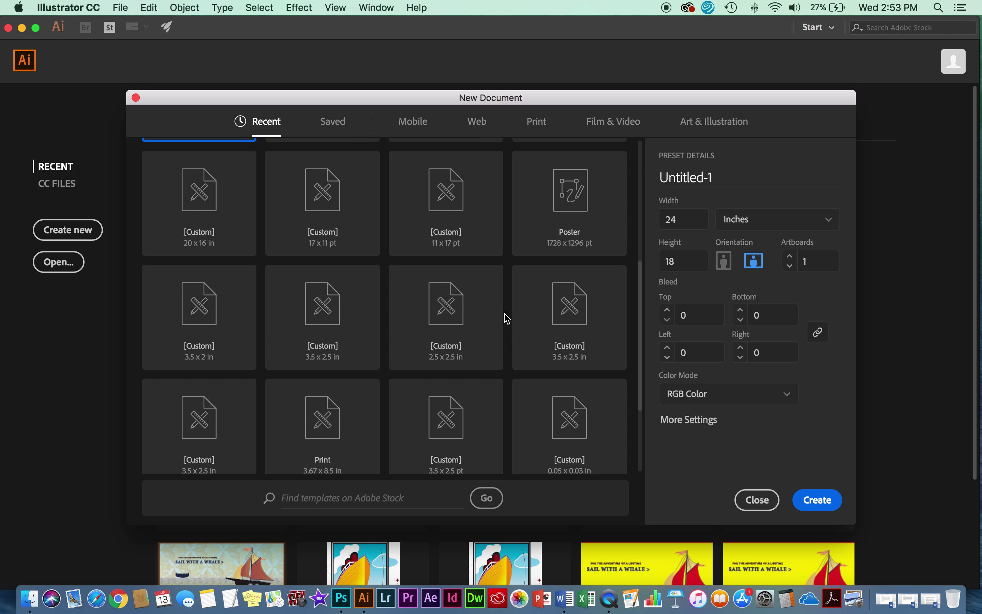
scroll(507, 318, "up", 6)
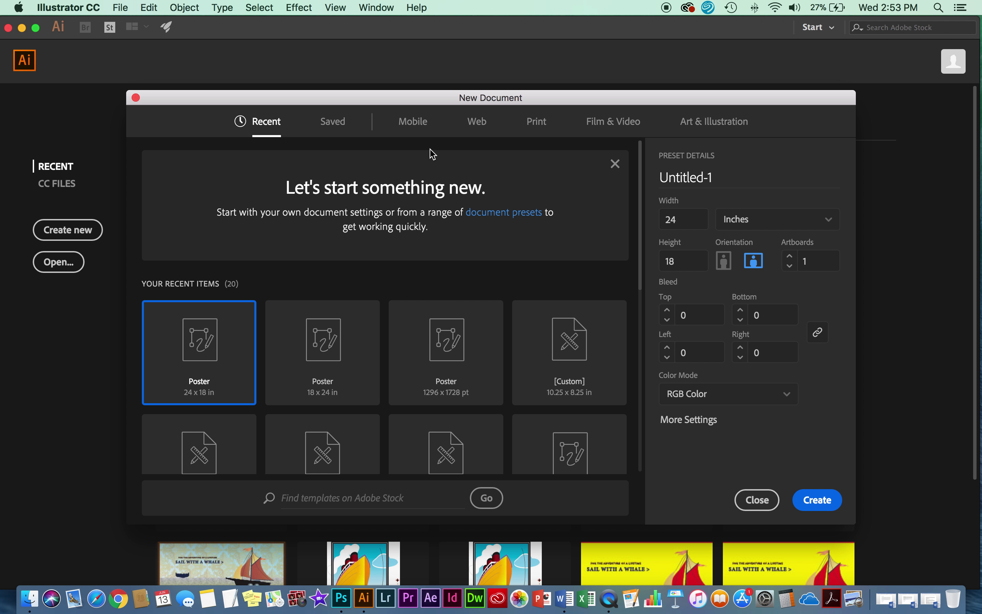
left_click(424, 134)
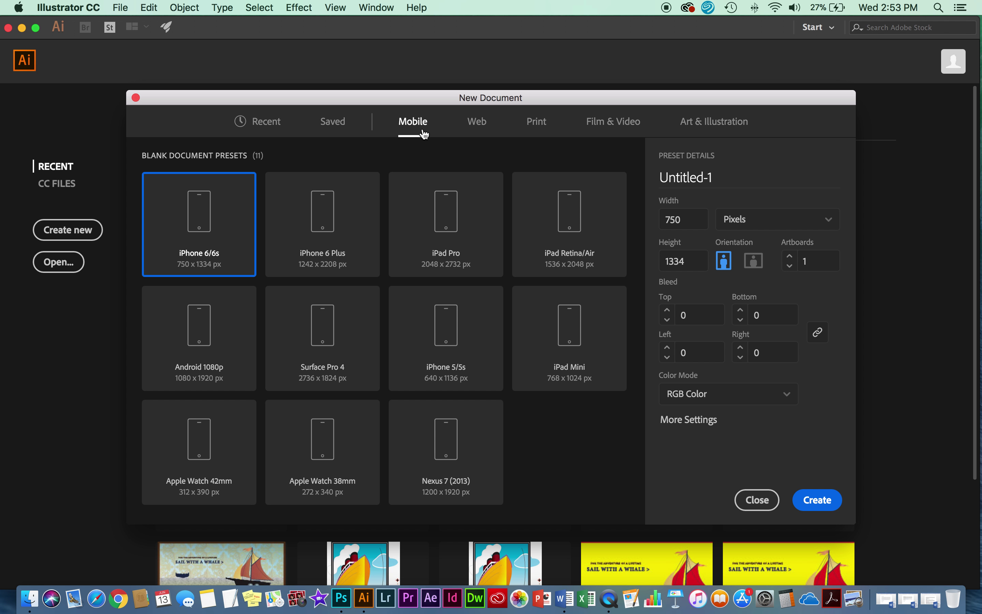
left_click(477, 131)
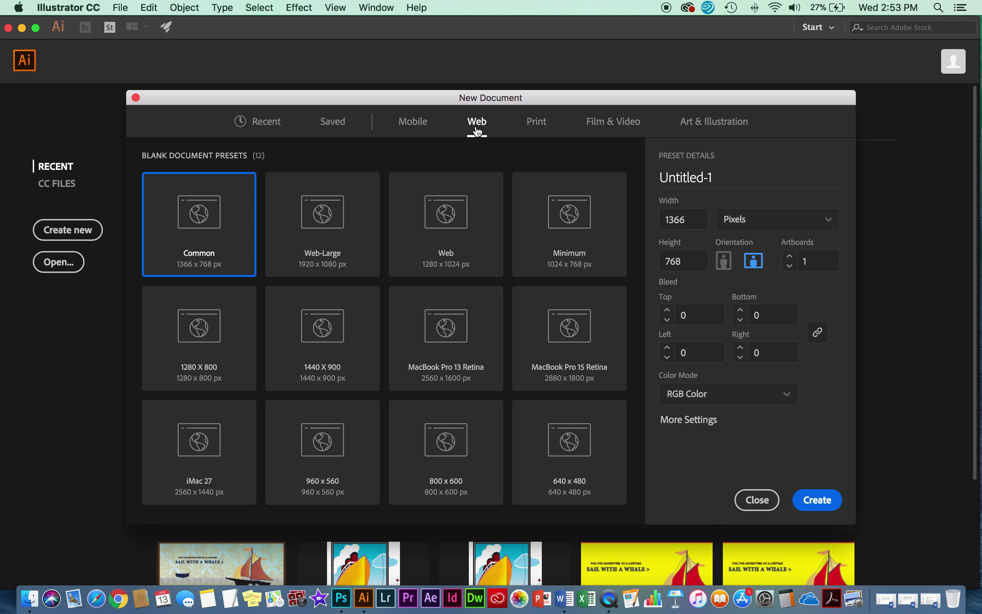
left_click(542, 127)
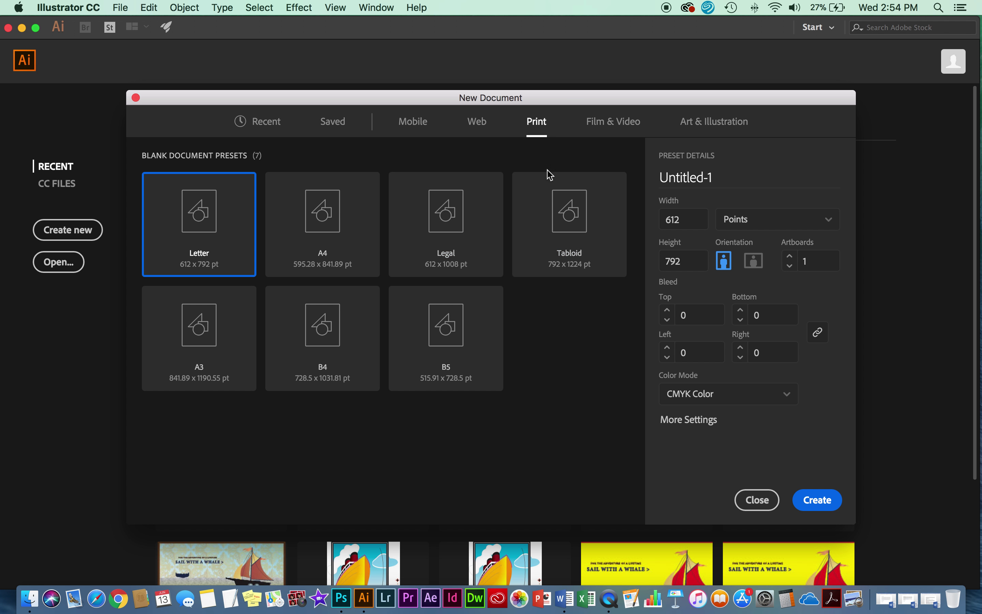
left_click(612, 130)
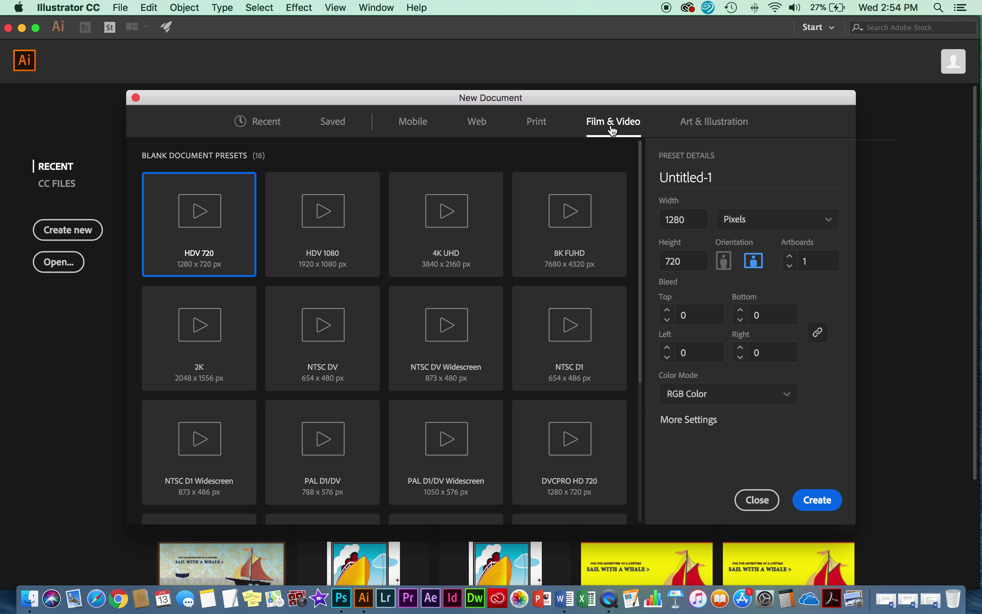
- Choose the Poster preset for Art & Illustration and set its units to inches
left_click(729, 121)
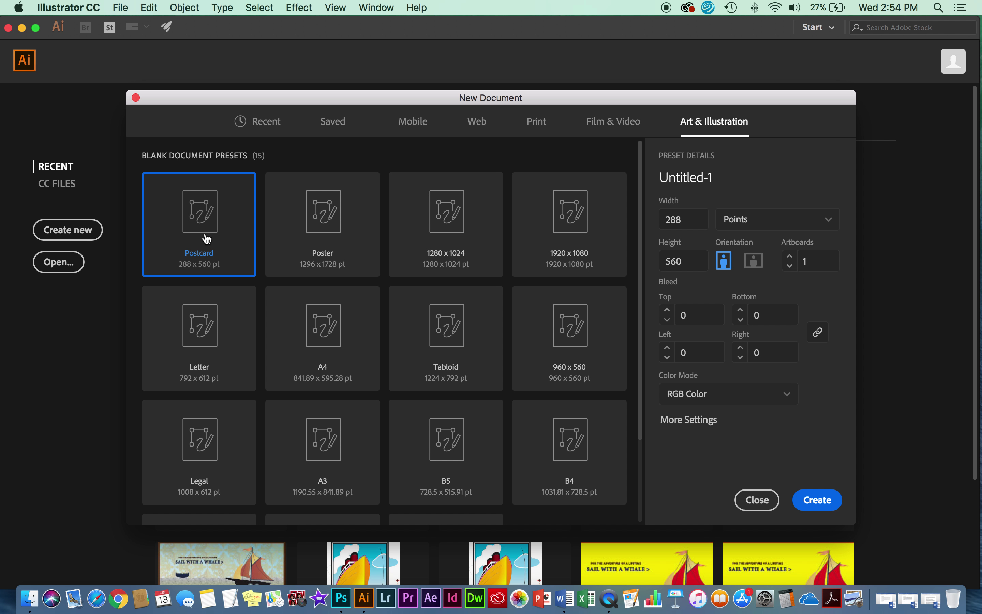
left_click(317, 248)
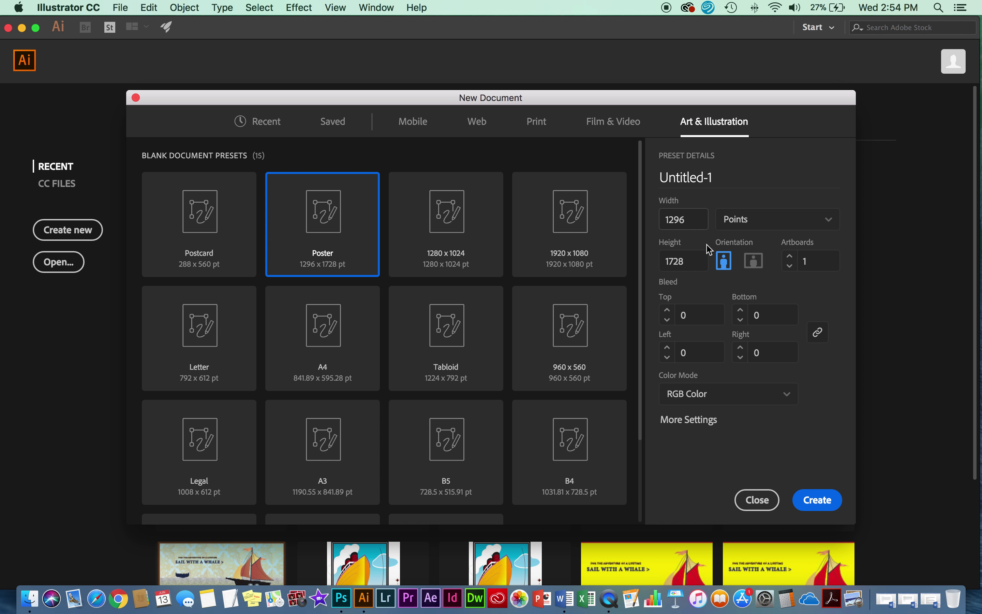
left_click(829, 221)
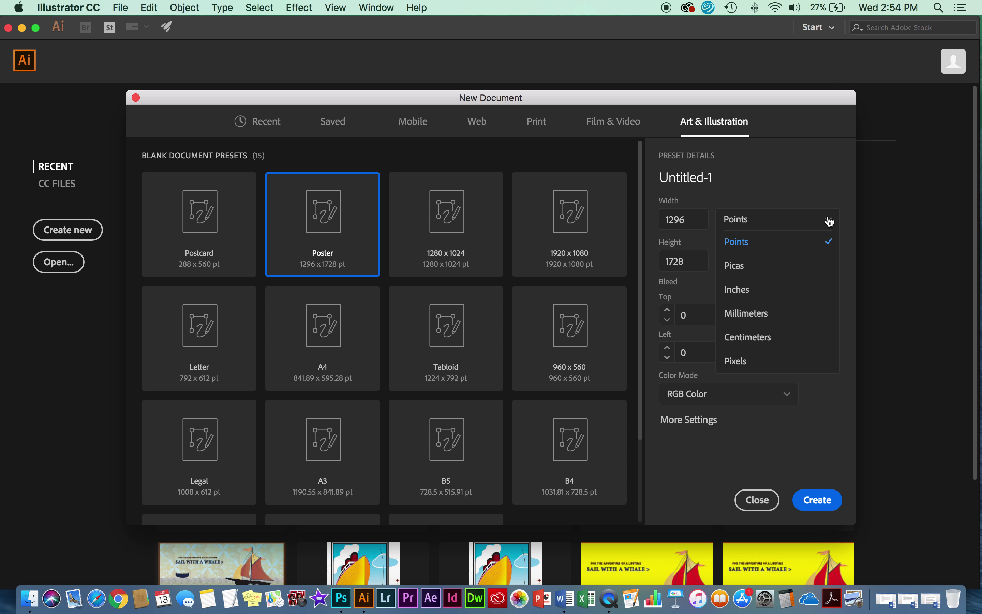
left_click(798, 288)
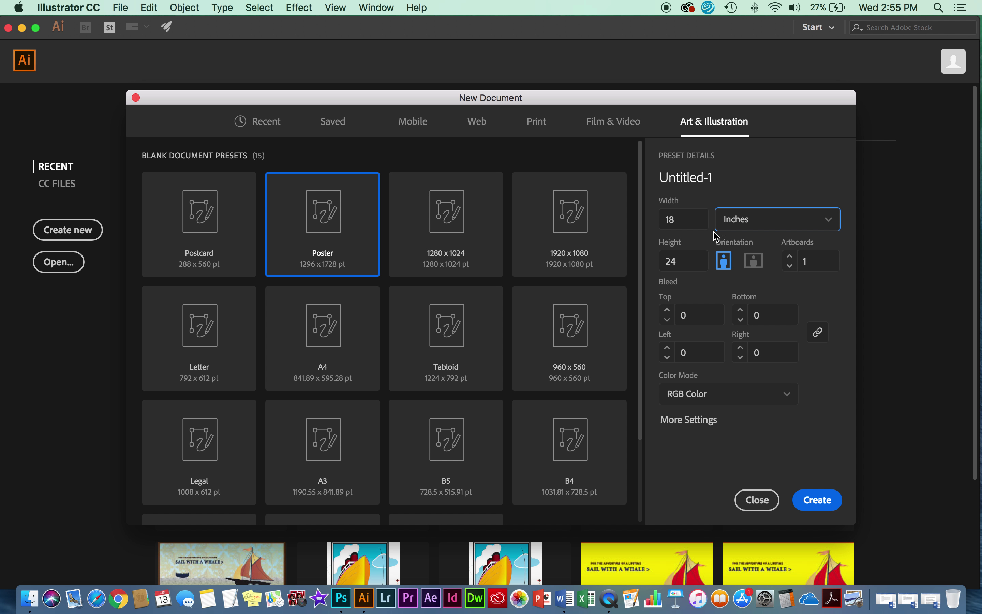
- Review the unit, name and color mode options, keep inches and RGB Color, and create the 18 x 24 inch document
left_click(758, 228)
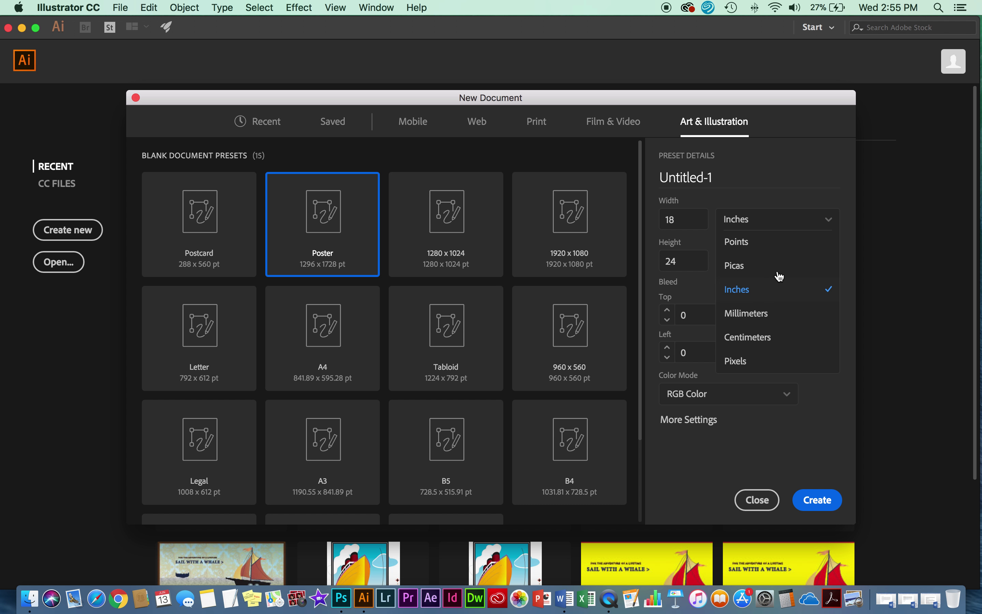
left_click(760, 176)
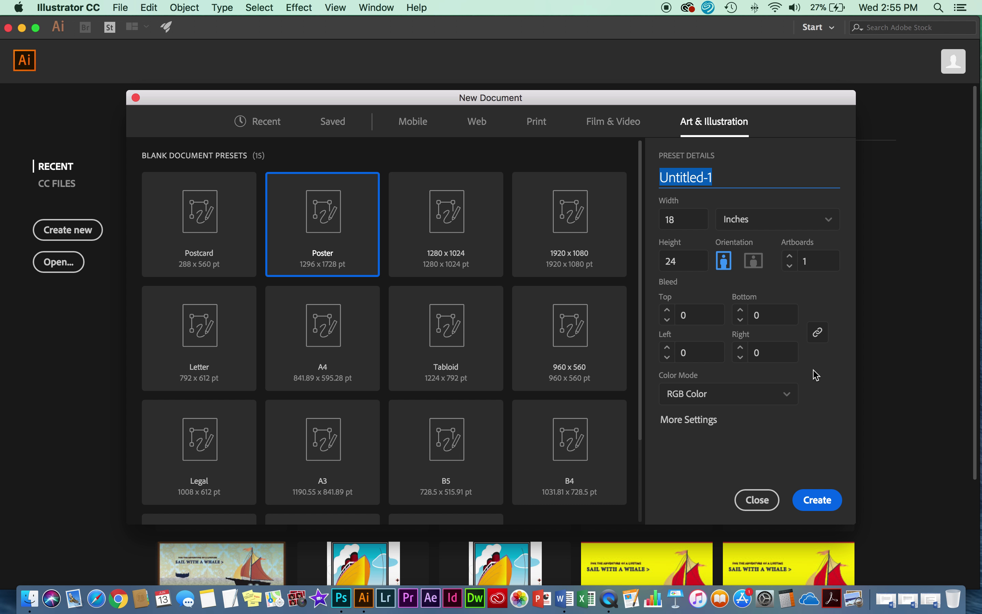
left_click(789, 402)
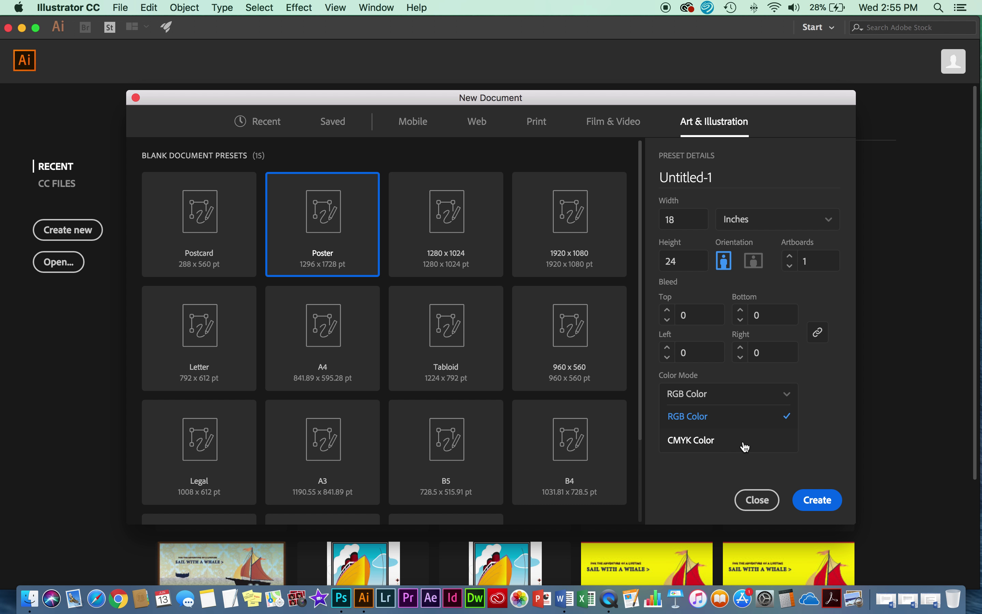
left_click(830, 419)
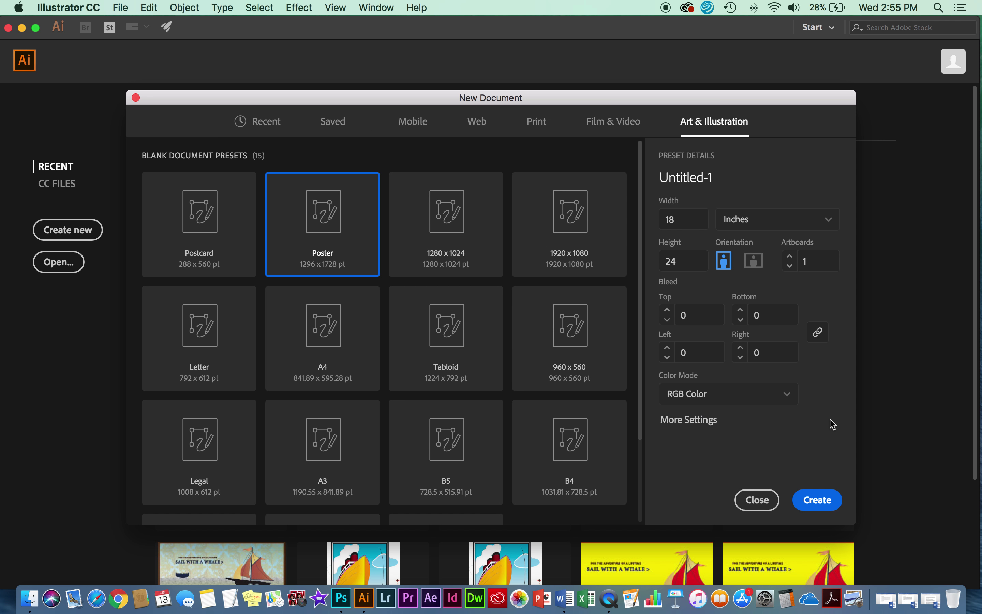
left_click(820, 499)
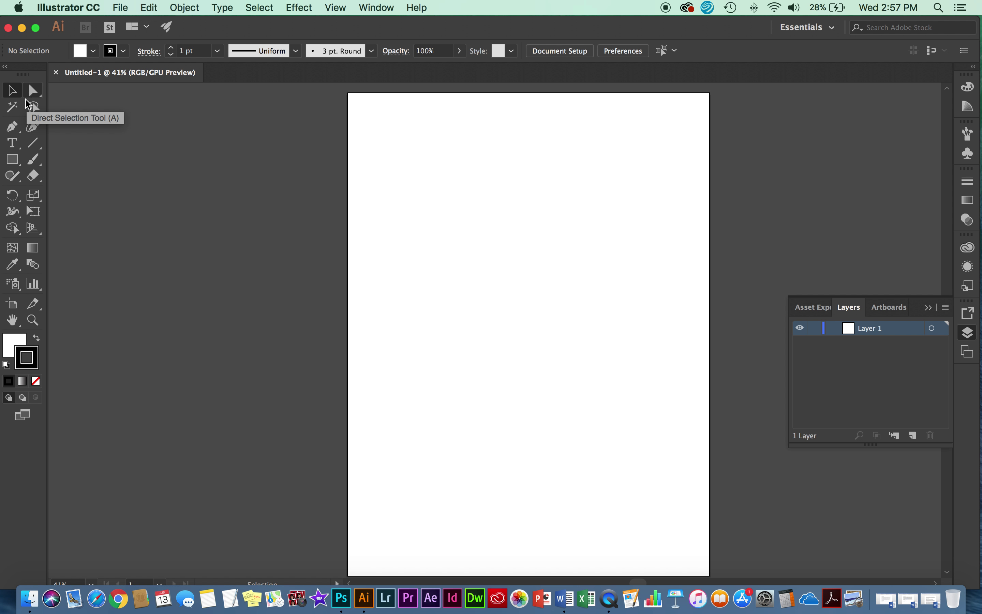
- Examine the shape tools grouped with the Rectangle tool and return to the Selection tool
left_click(23, 167)
left_click(19, 164)
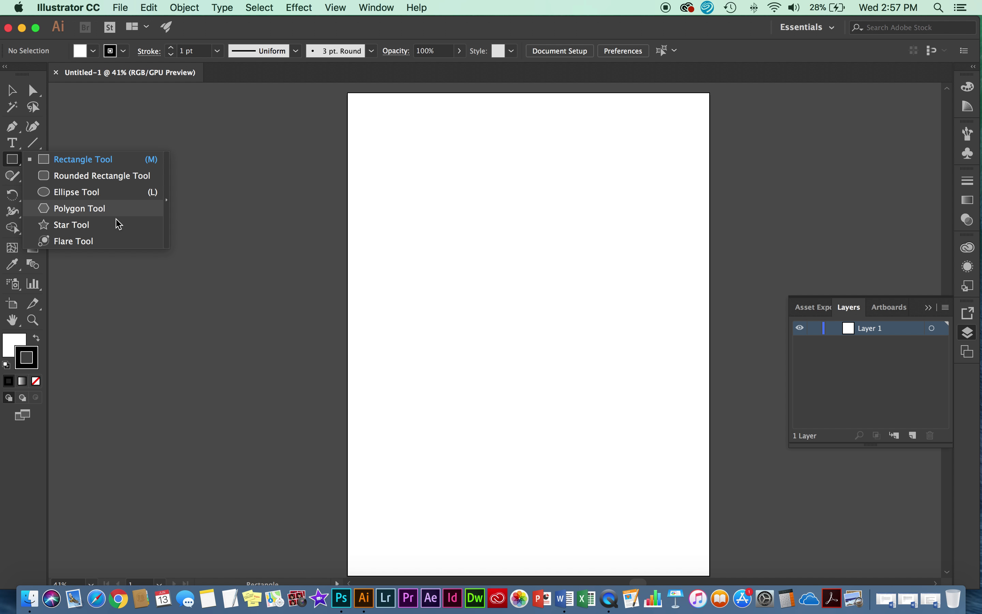
left_click(15, 161)
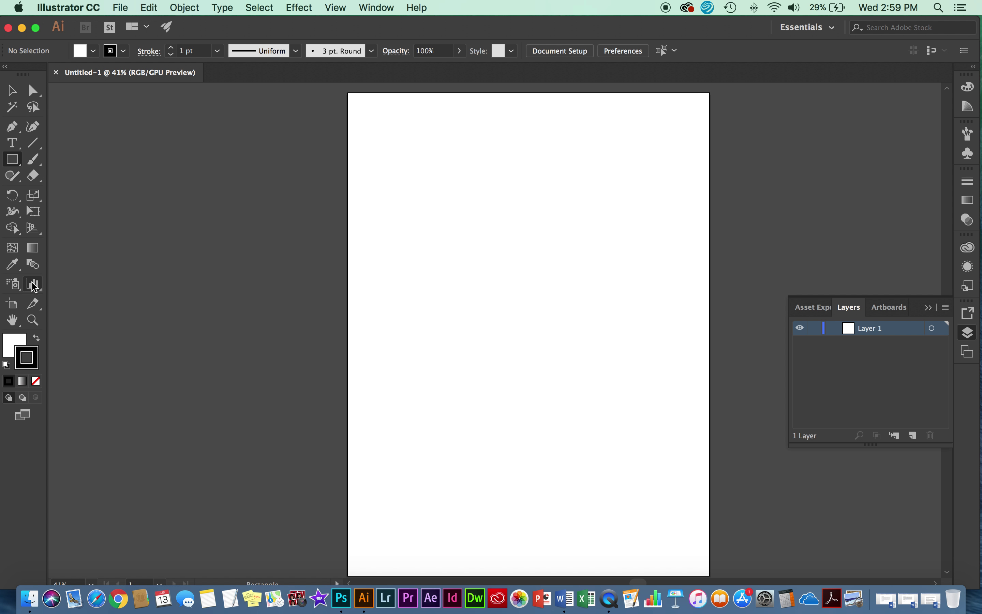
left_click(12, 90)
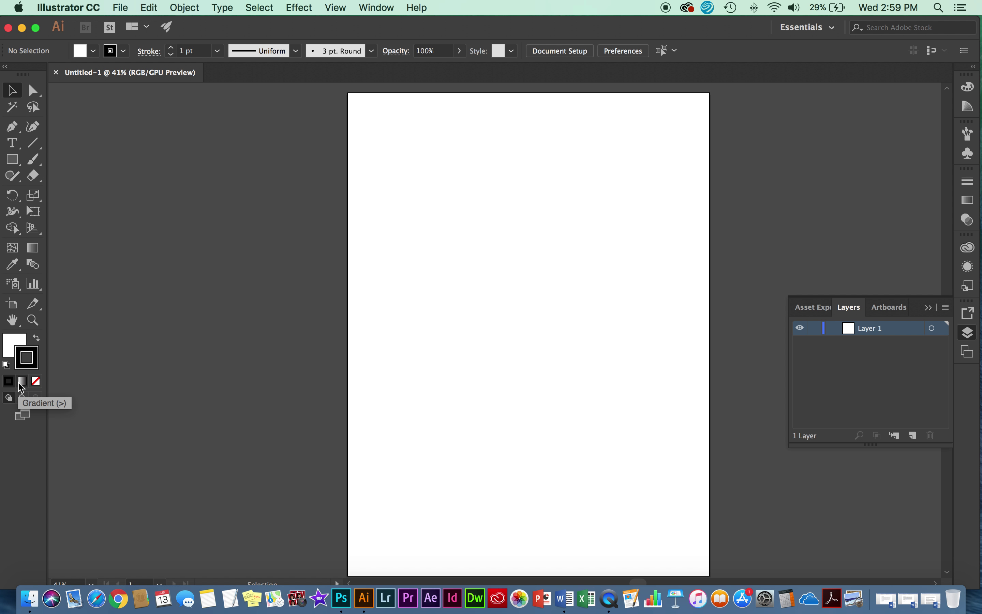
- Try a gradient and no color on the active fill, and return it to solid white
left_click(15, 345)
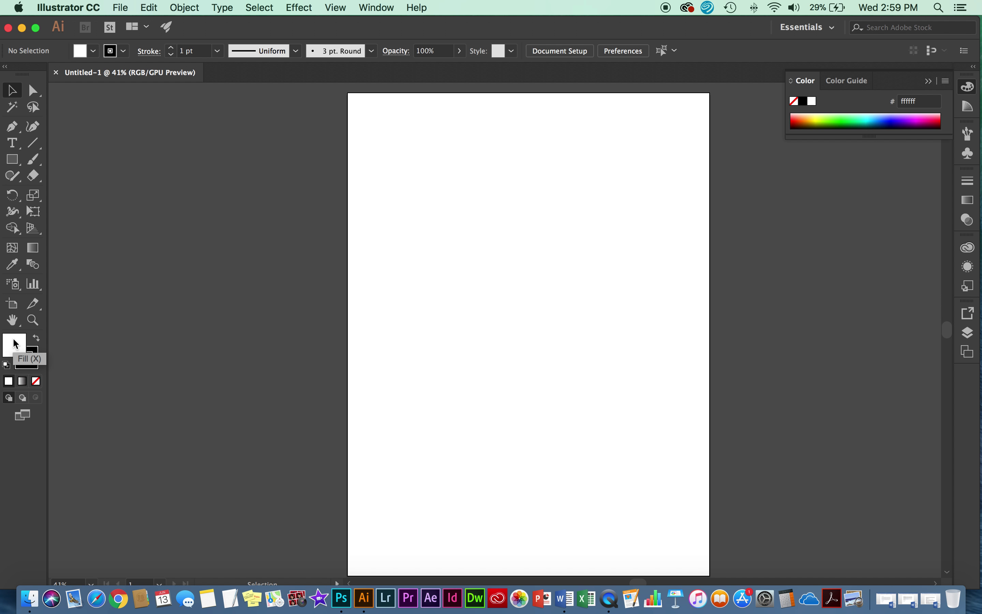
left_click(23, 382)
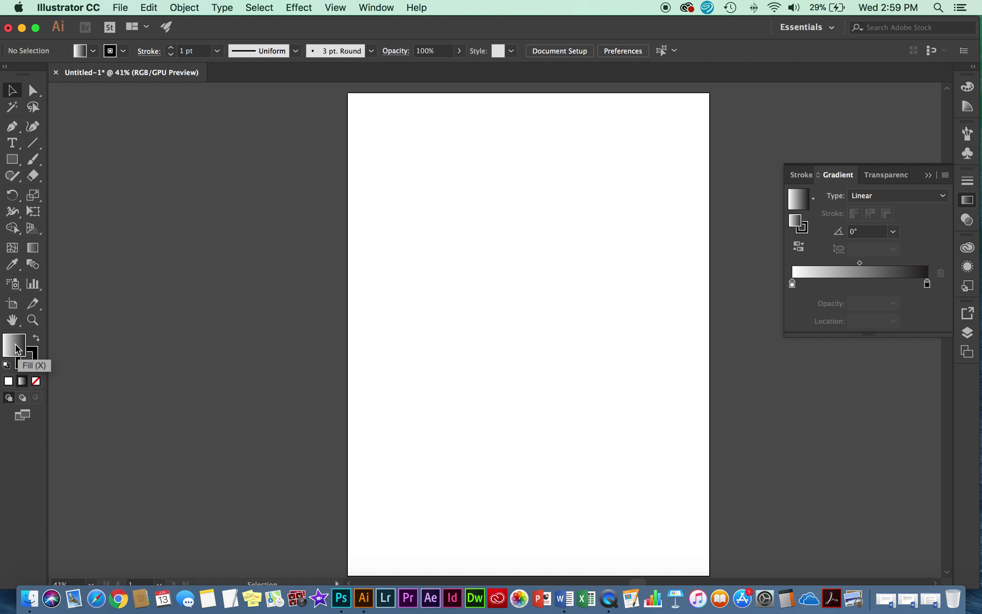
left_click(36, 381)
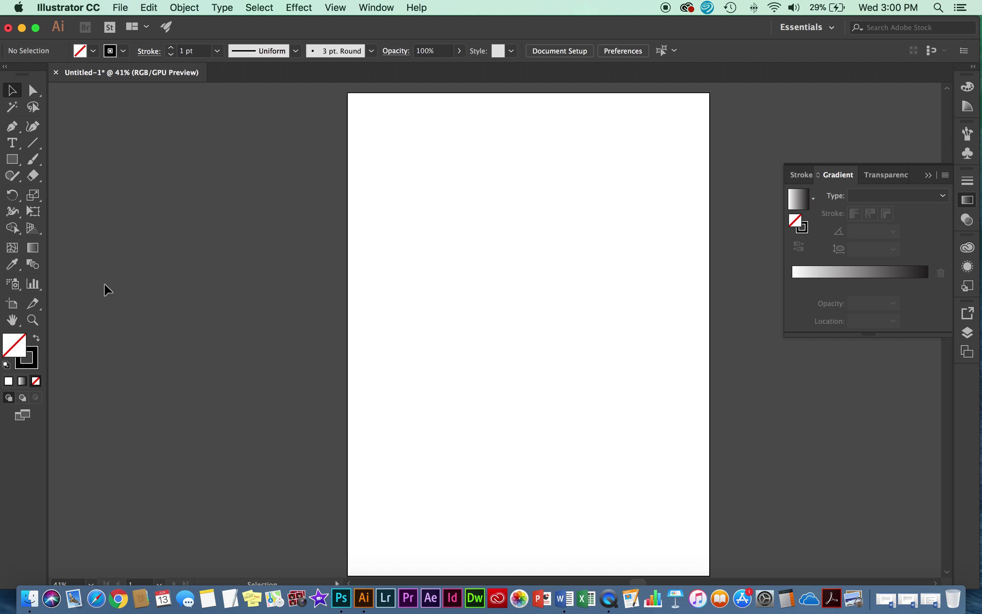
left_click(8, 381)
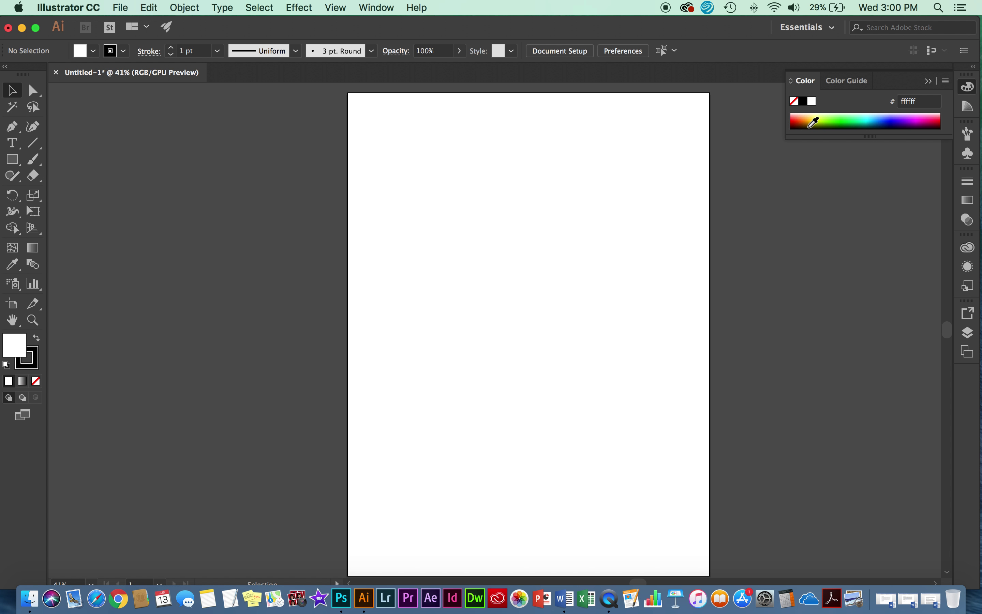
- Examine the Color Guide, Brushes, Symbols, Stroke weights, Gradient, Appearance and Layers options for the blank document
left_click(967, 107)
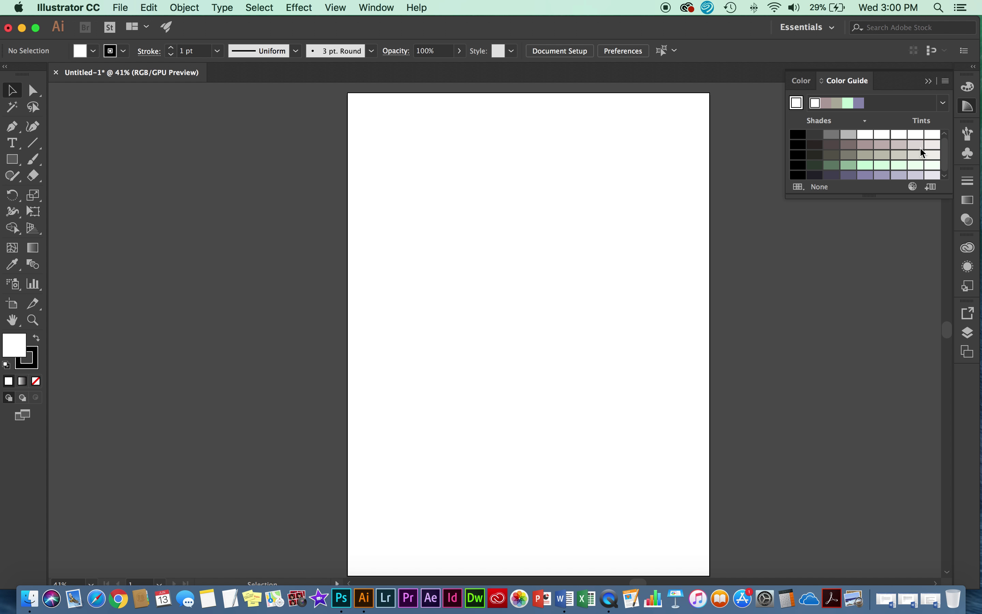
left_click(807, 82)
left_click(969, 133)
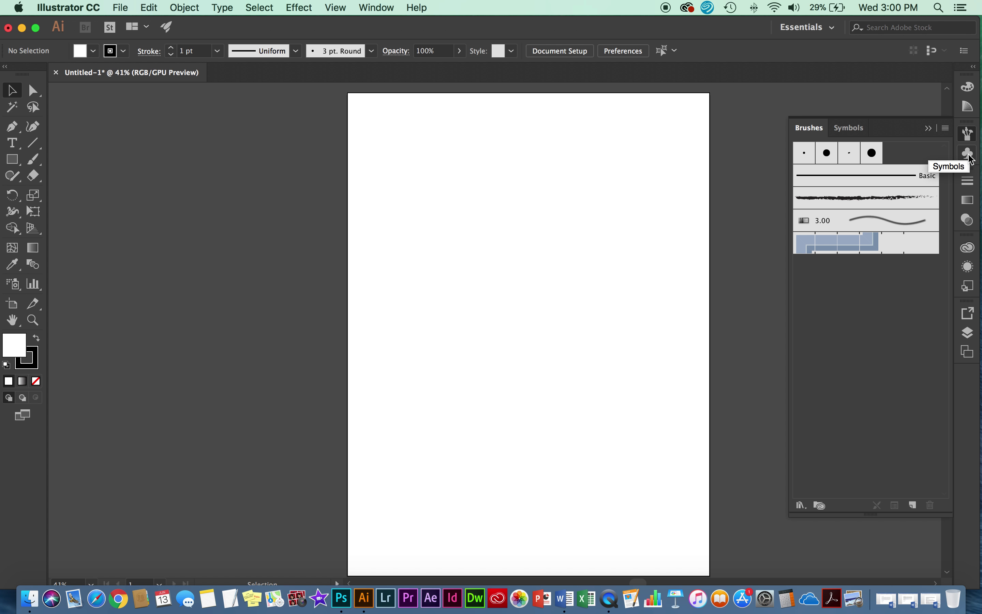
left_click(969, 155)
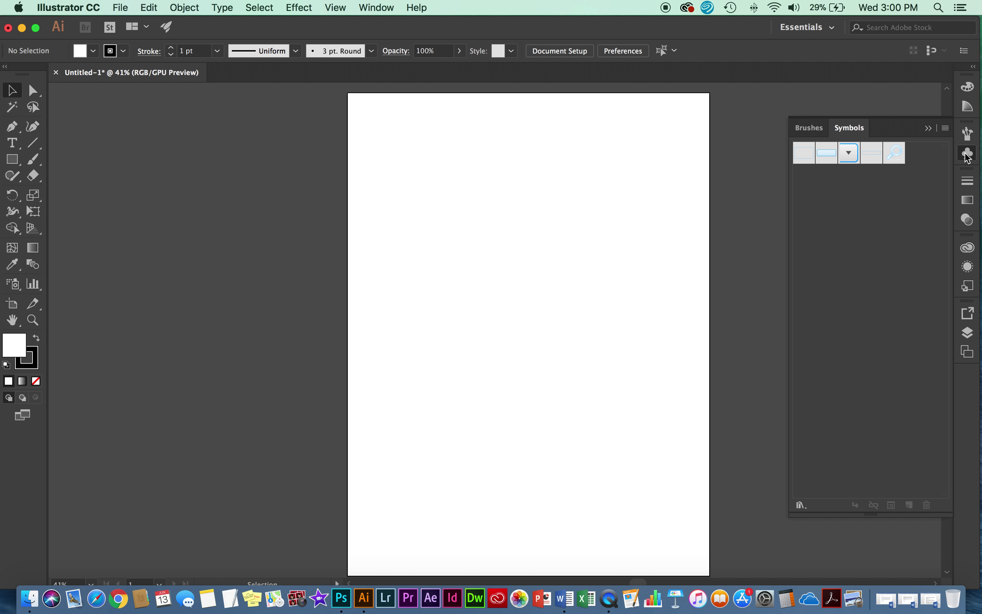
left_click(967, 182)
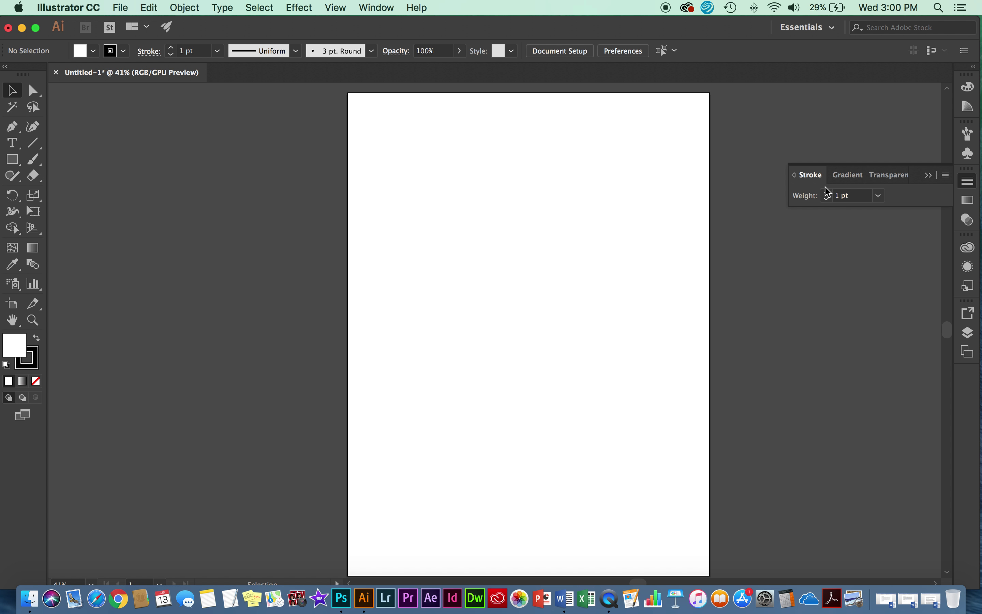
left_click(879, 196)
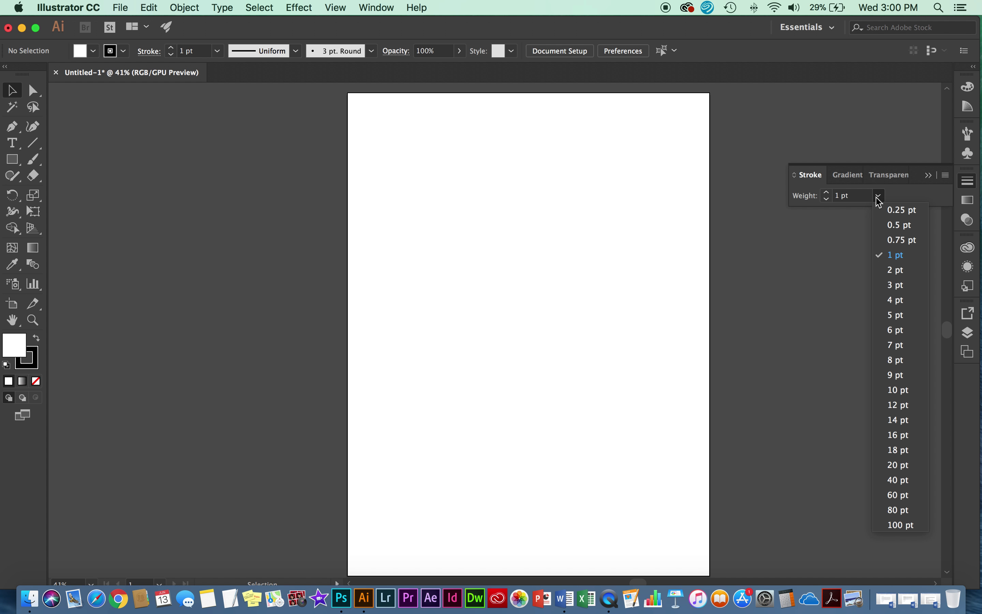
left_click(879, 198)
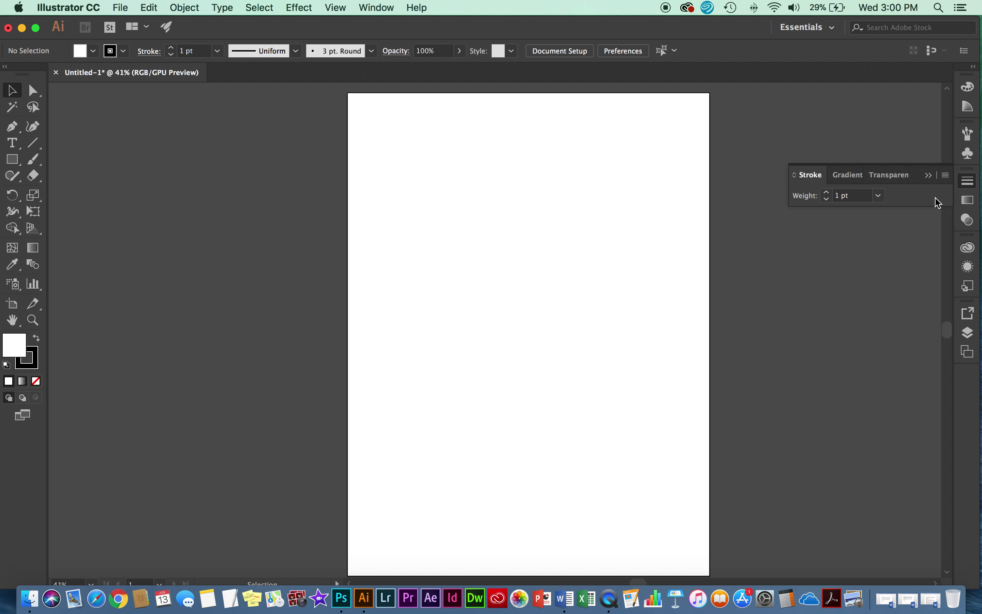
left_click(972, 205)
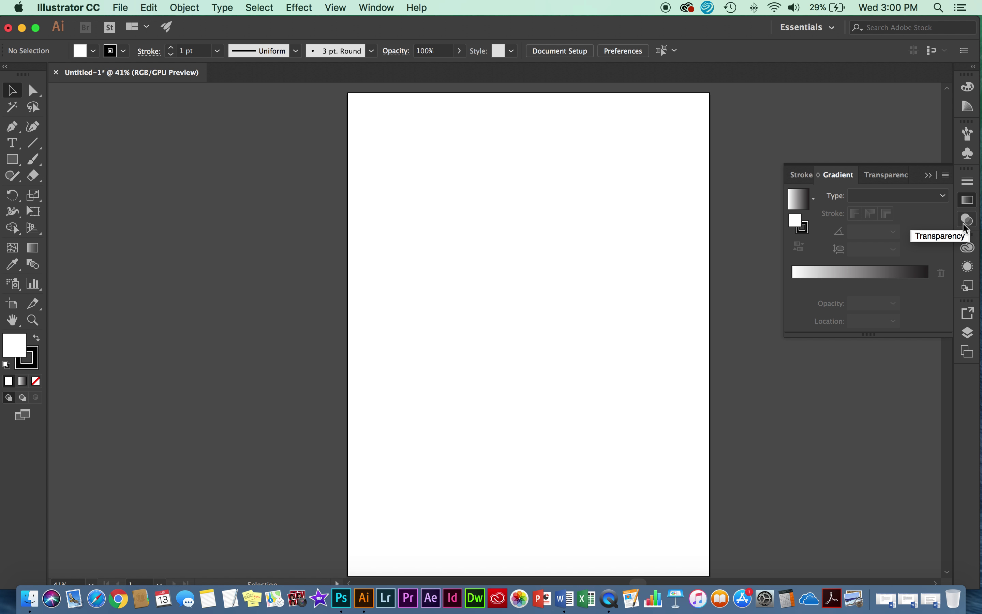
left_click(969, 269)
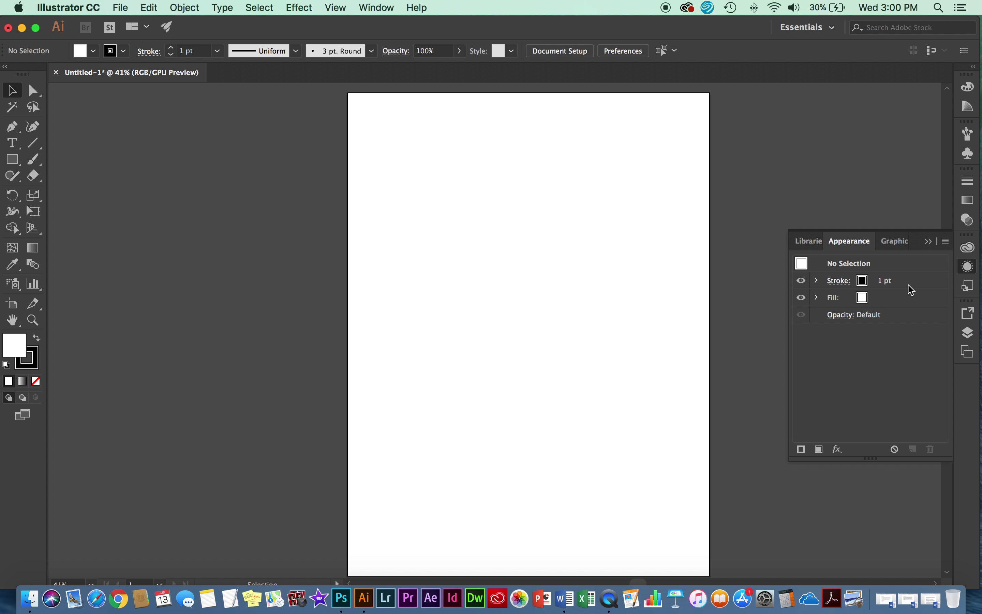
left_click(968, 333)
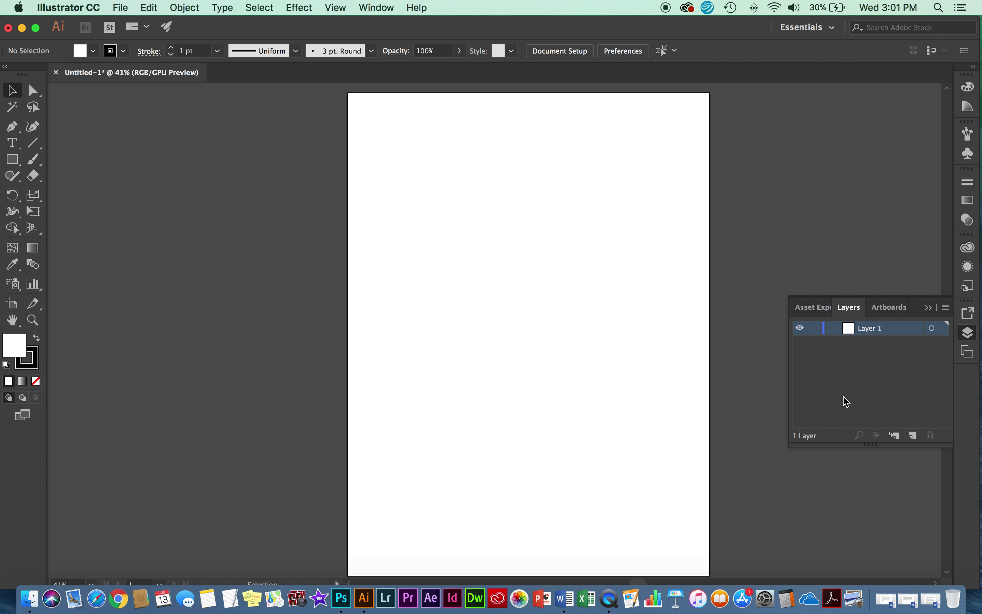
- Add six new layers above Layer 1
left_click(913, 435)
left_click(914, 435)
left_click(913, 436)
left_click(913, 436)
left_click(913, 435)
left_click(914, 435)
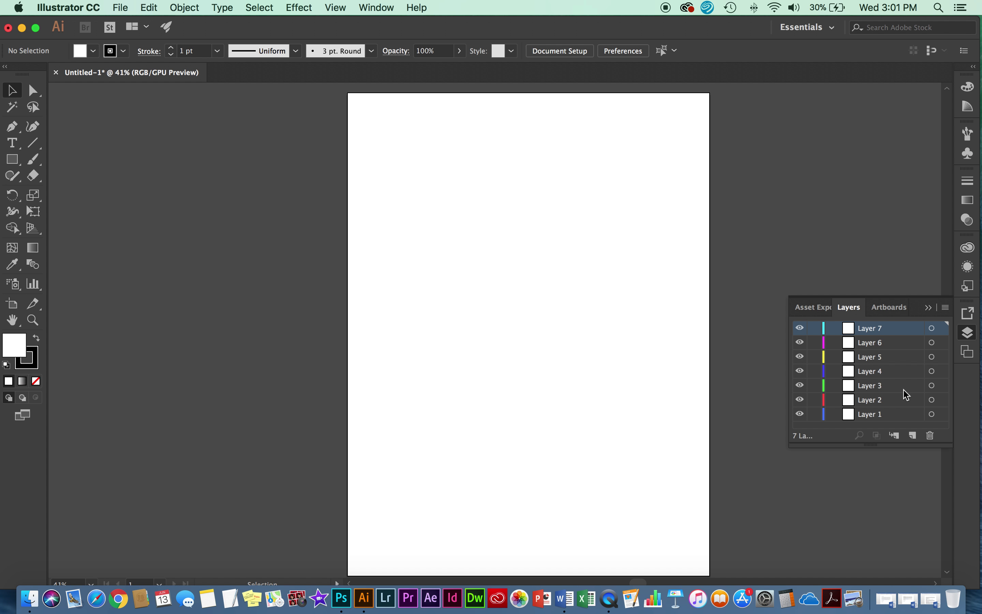
- Rename Layer 1 as "Background" and Layer 2 as "Block 1 (Black)"
double_click(873, 414)
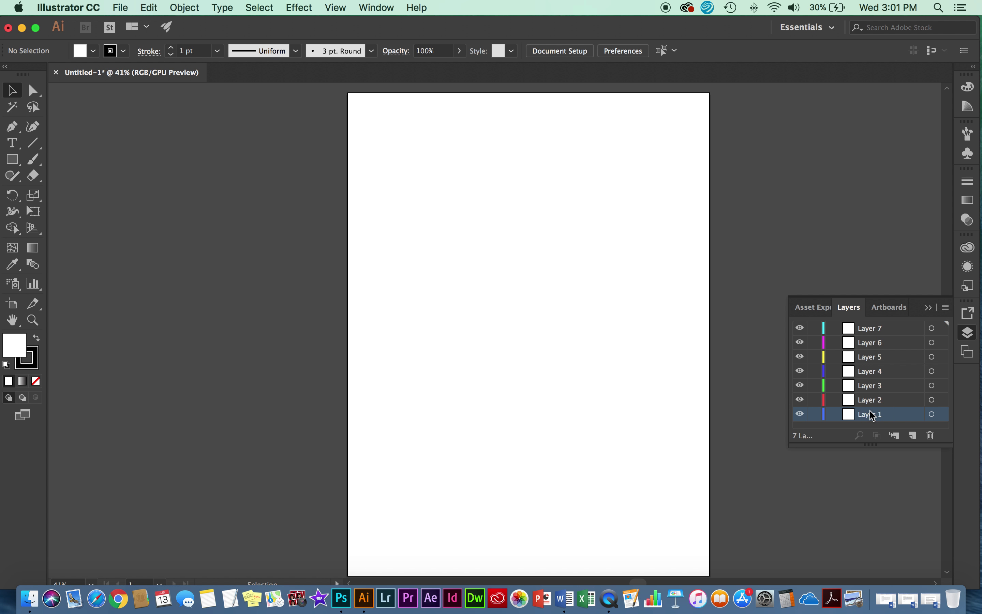
type("Background")
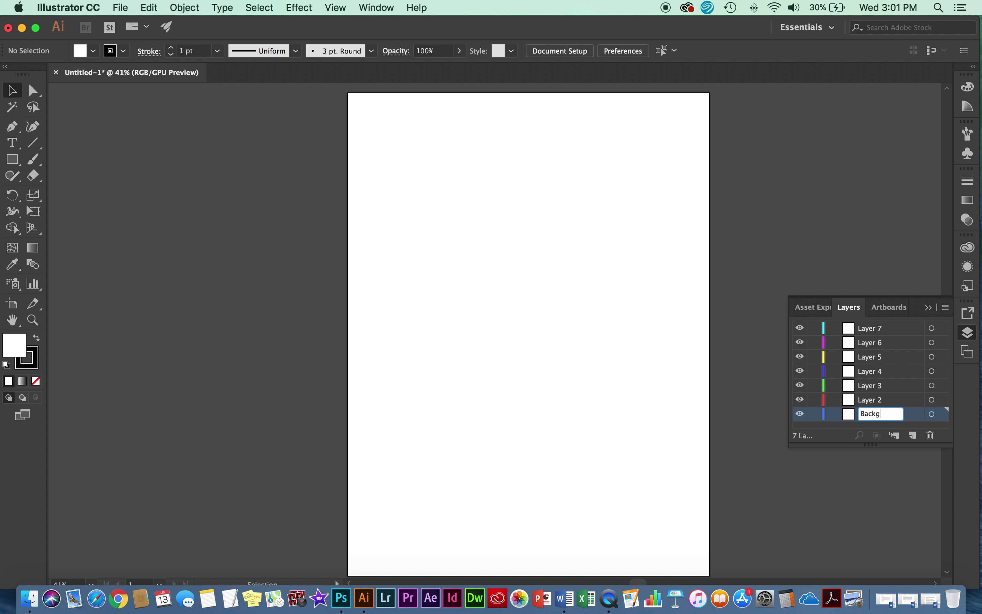
key("Return")
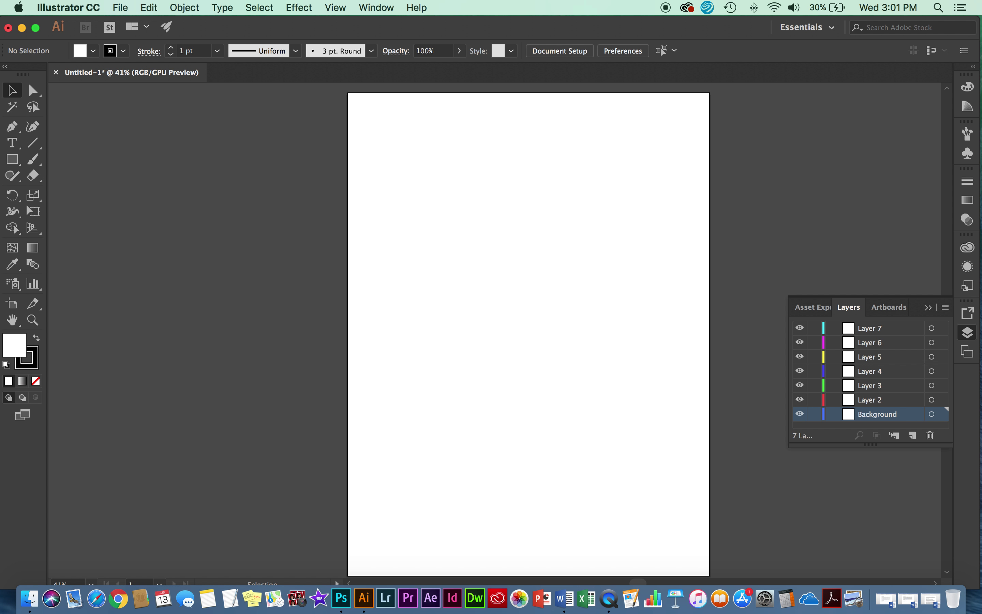
double_click(869, 400)
type("Block")
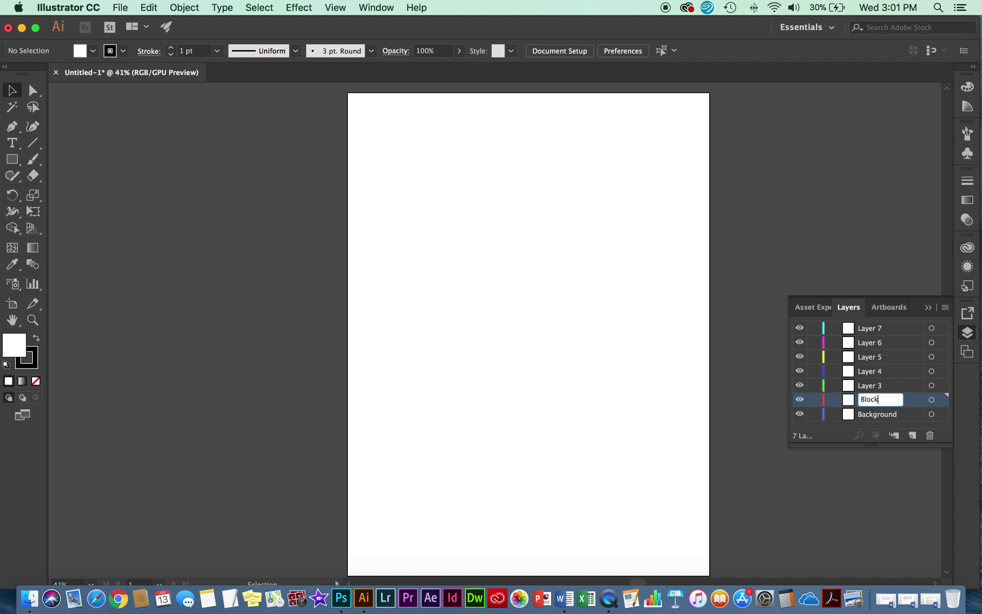
type(" 1 (Black)")
key("Return")
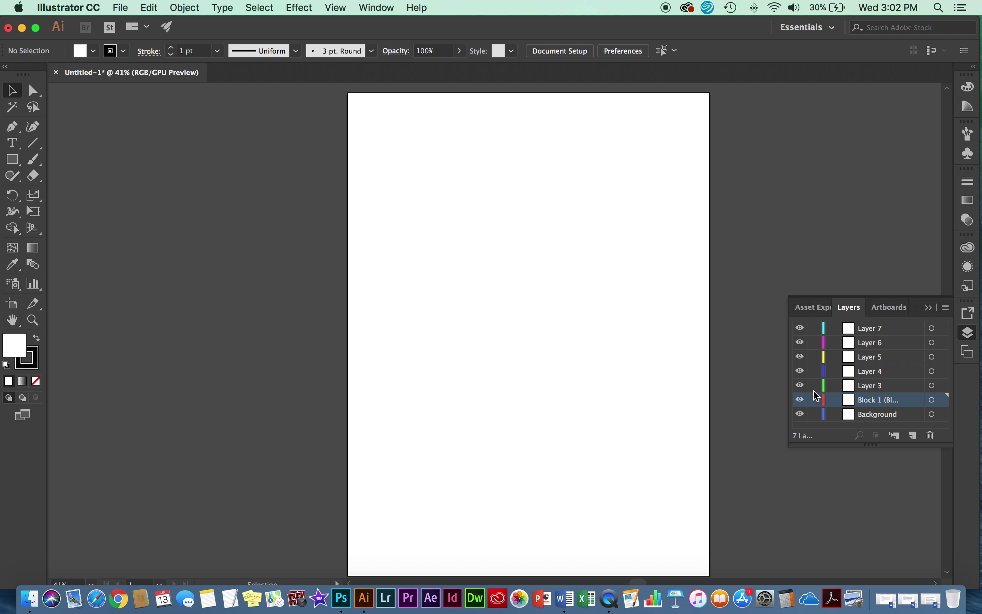
- Swap the colors to a black fill with a white stroke and draw a large square in the artboard's upper part on the Block 1 layer
left_click(816, 400)
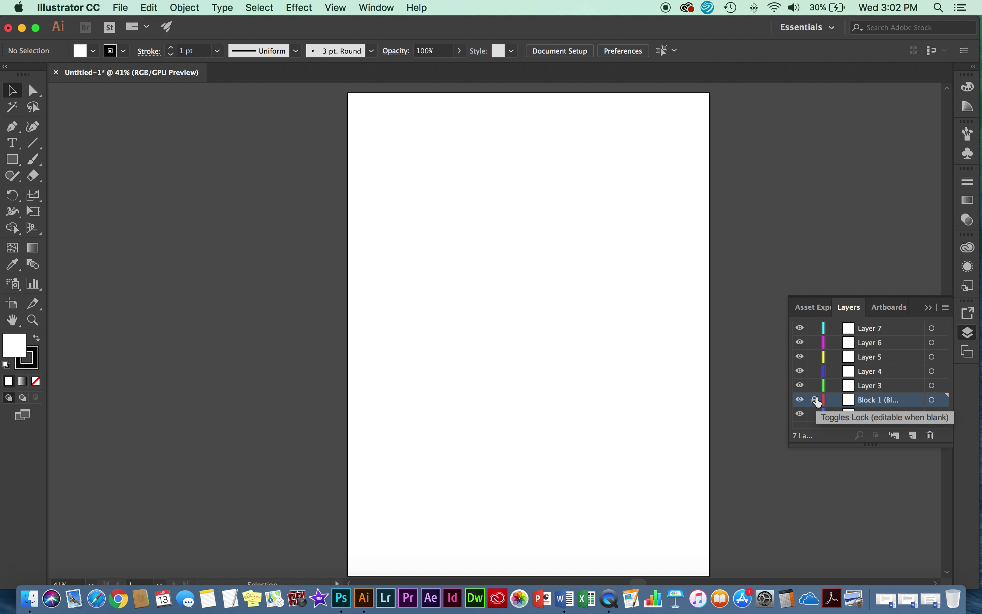
left_click(816, 401)
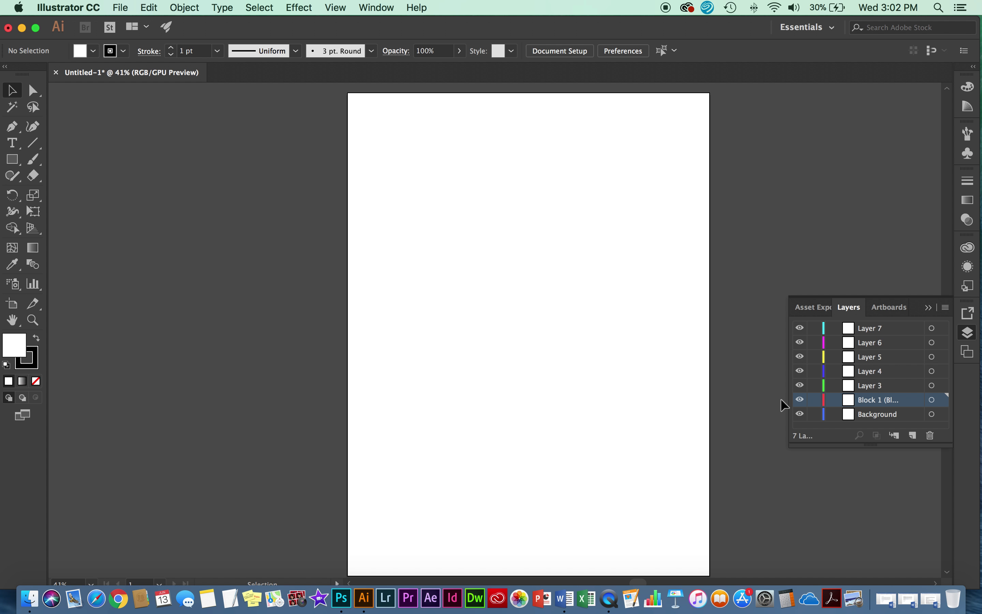
left_click(38, 339)
left_click(37, 340)
left_click(37, 339)
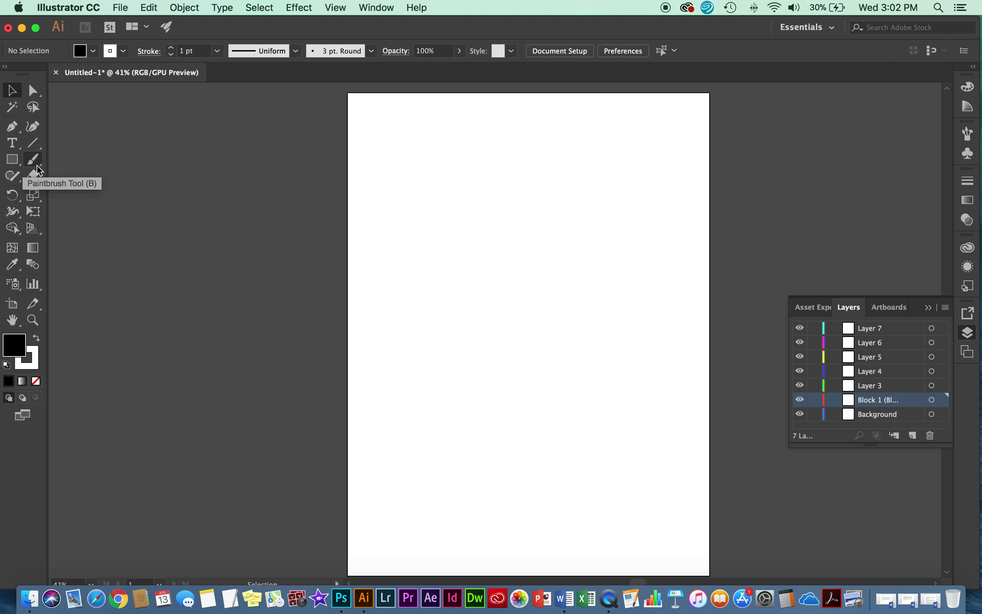
key("m")
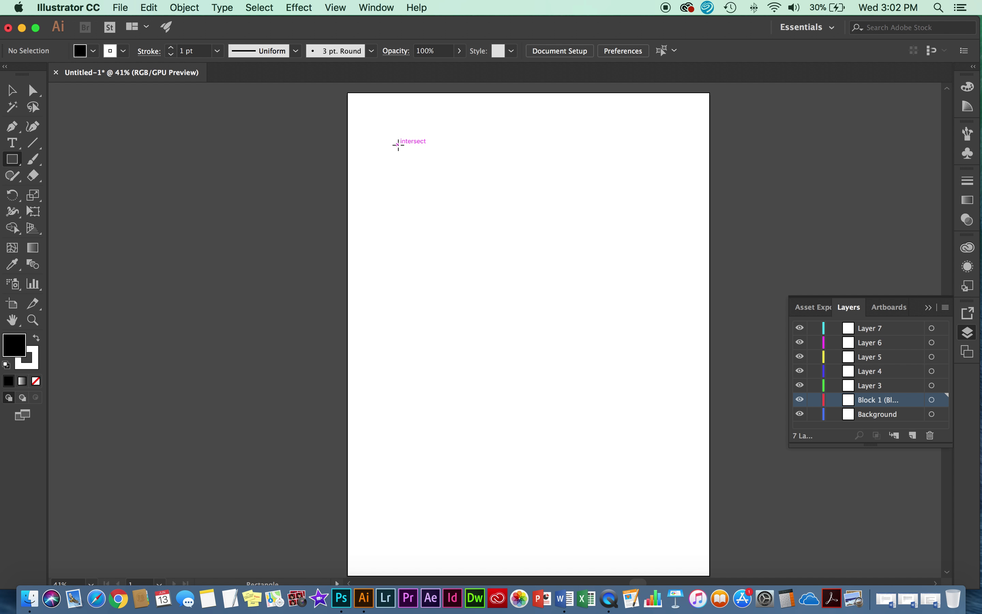
left_click_drag(398, 145, 559, 337)
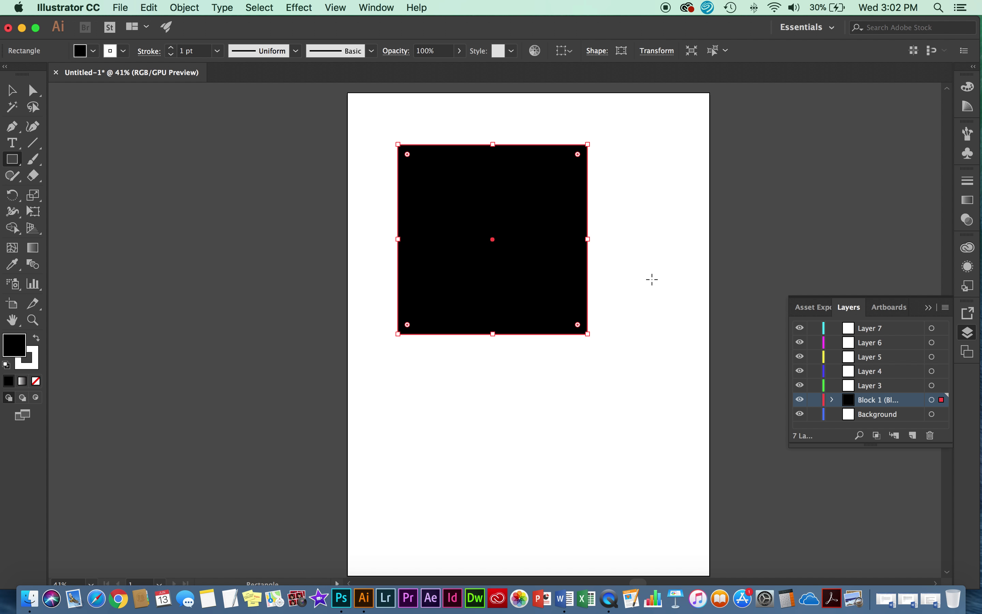
- Move the black square to the center of the artboard at X 9 in, Y 12 in
left_click(12, 90)
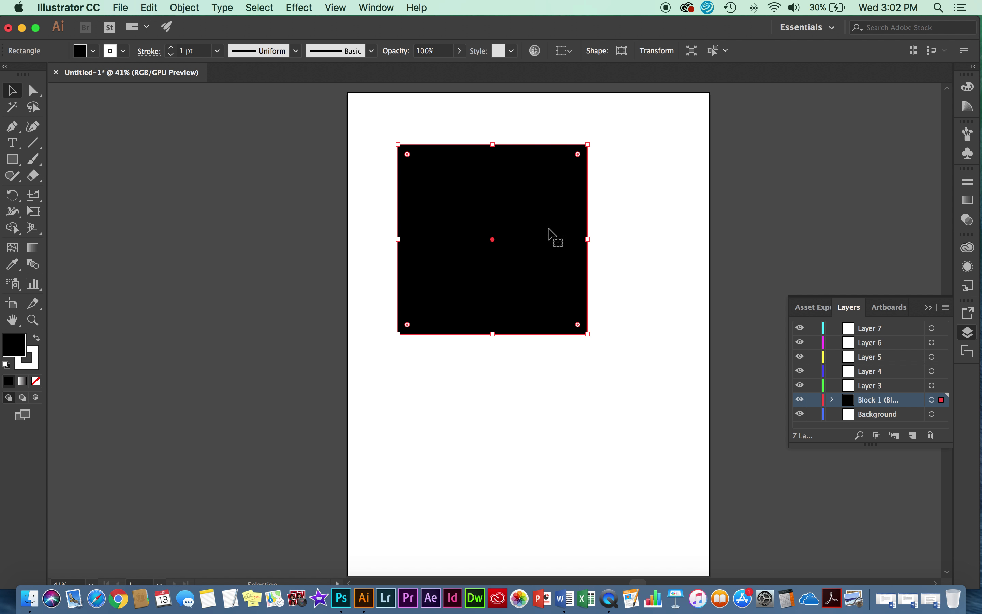
left_click_drag(544, 209, 579, 303)
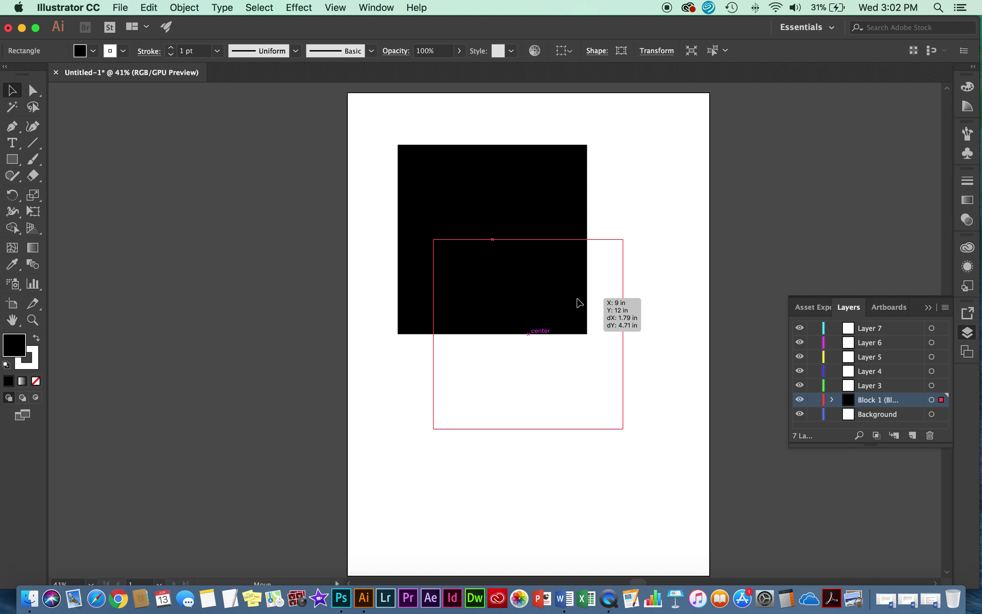
left_click_drag(579, 303, 578, 303)
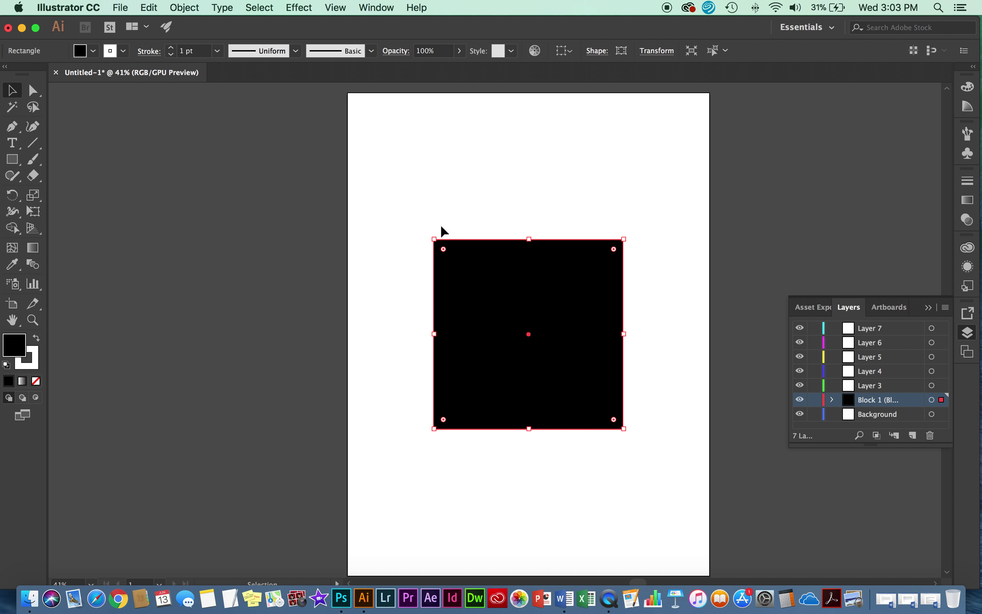
- Lock the Block 1 layer, try to select the square with a marquee, and unlock the layer
left_click(816, 400)
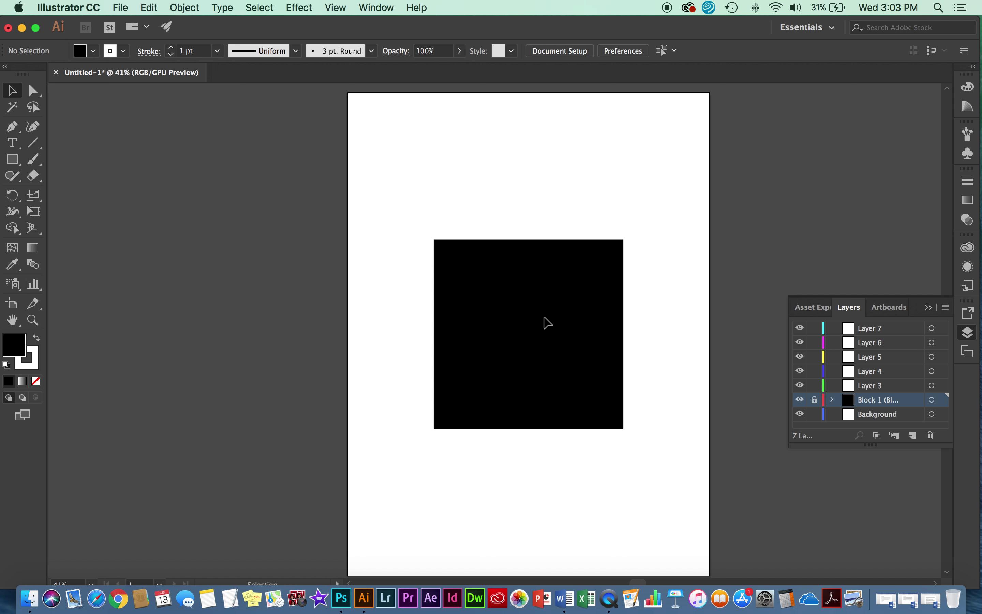
left_click_drag(399, 175, 696, 553)
left_click(815, 401)
- Set the black square's opacity to 50% and lock the Block 1 layer against selection
left_click(414, 52)
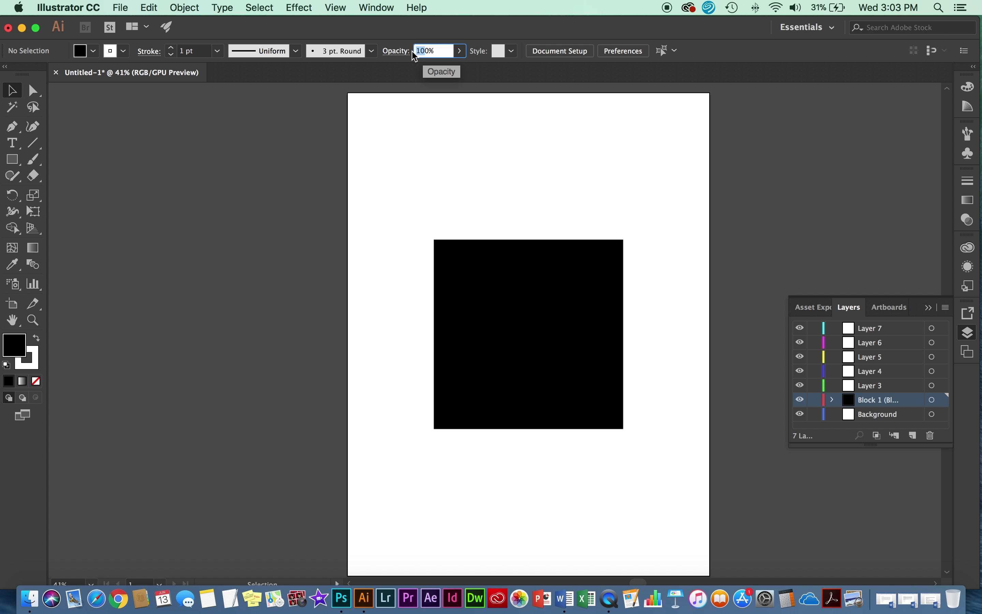
type("5")
key("Return")
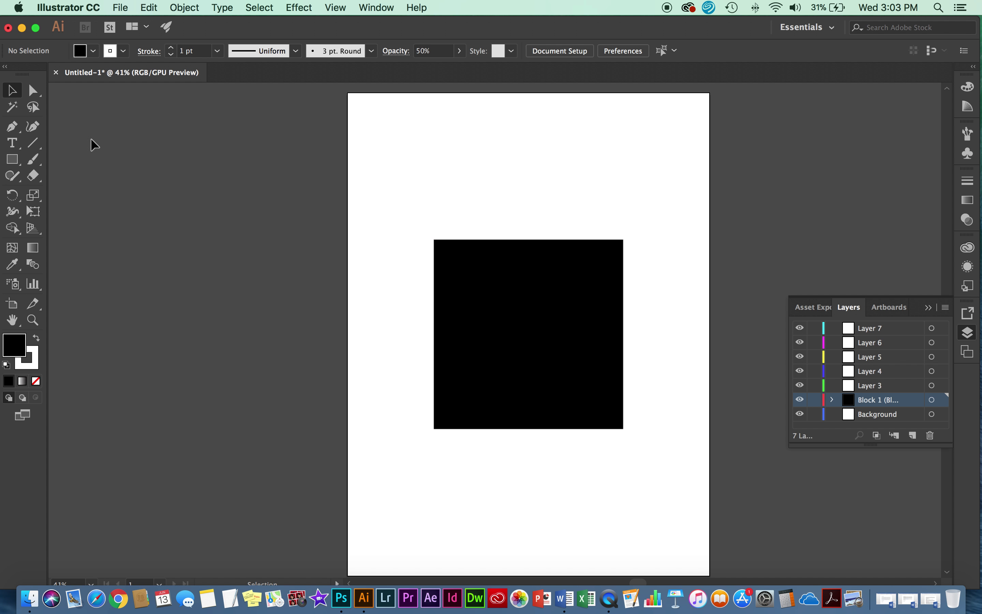
left_click(540, 334)
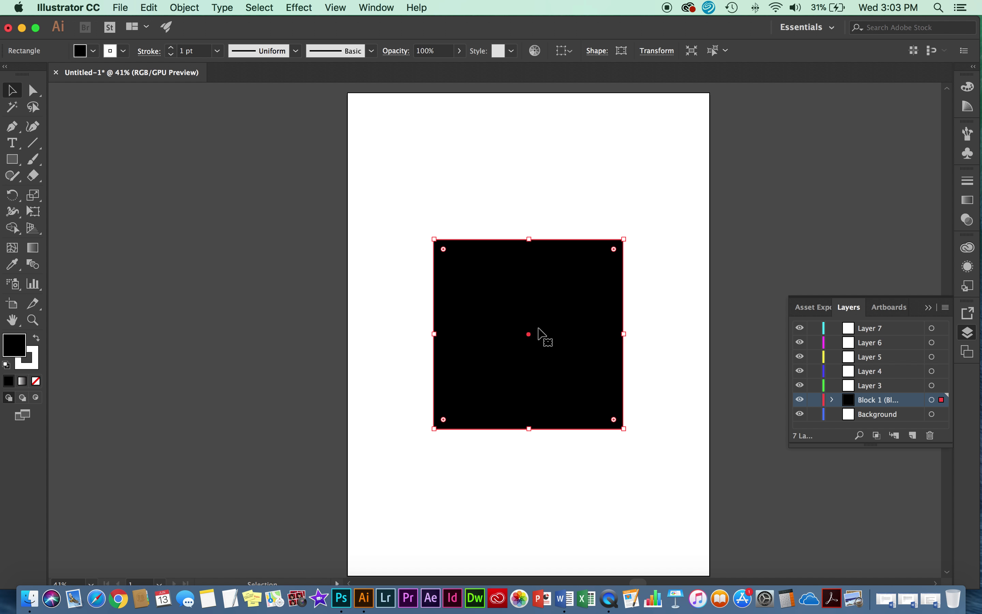
left_click(425, 51)
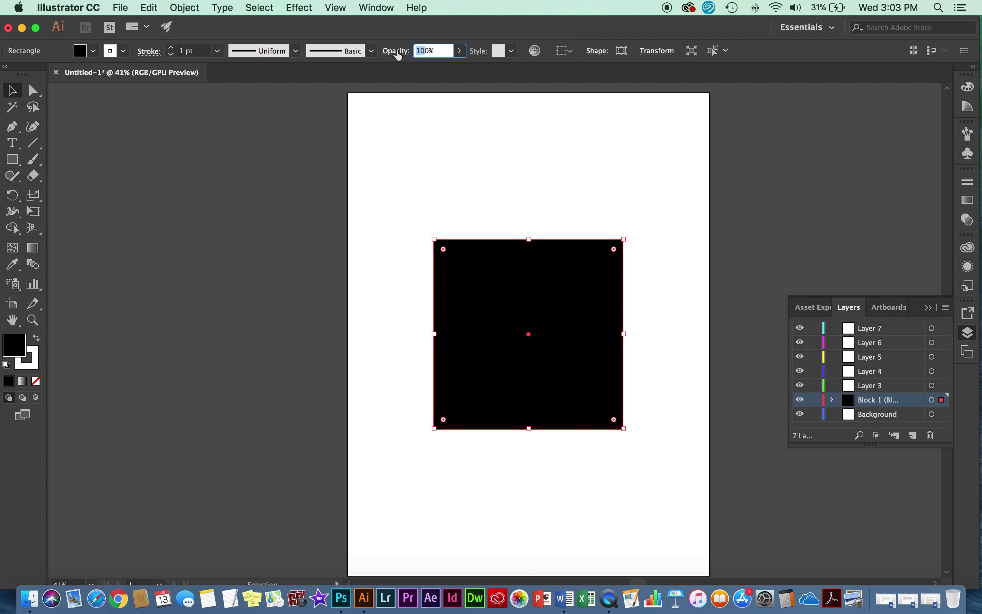
type("5")
key("Return")
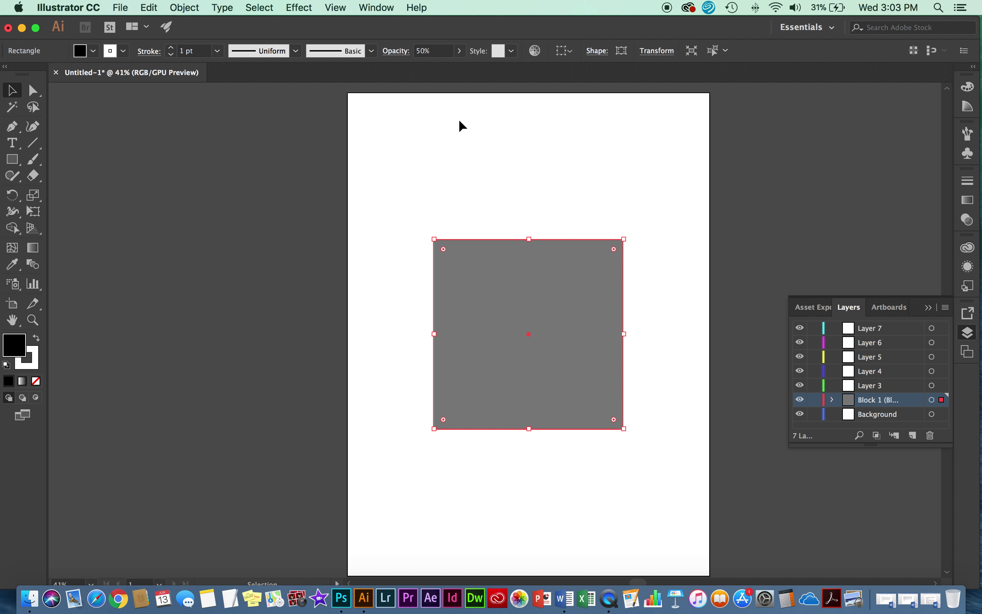
left_click(815, 401)
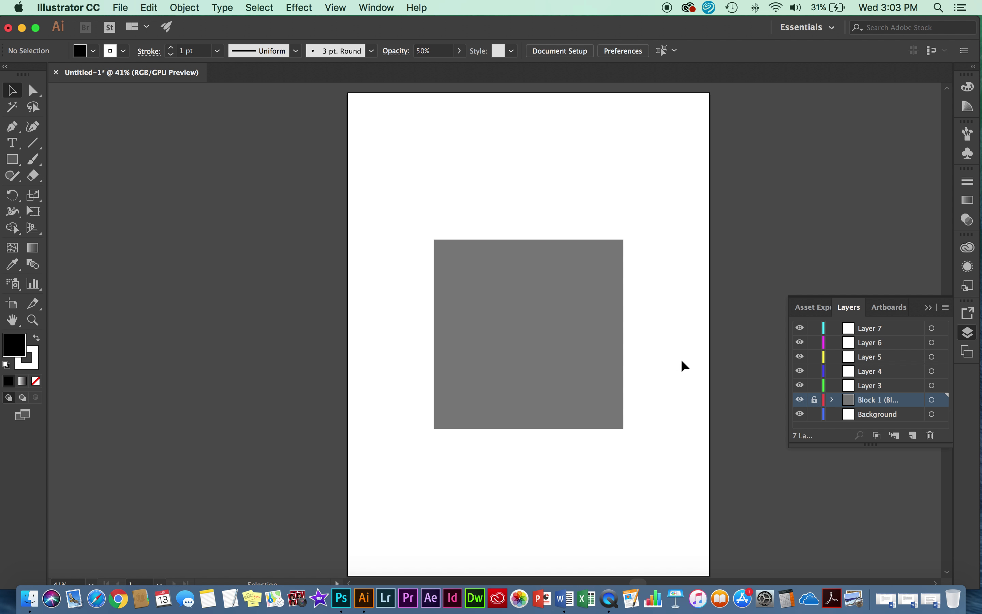
left_click_drag(430, 132, 625, 522)
- Rename Layer 3 as "Welcome" and keep it as the active layer for text
left_click(12, 145)
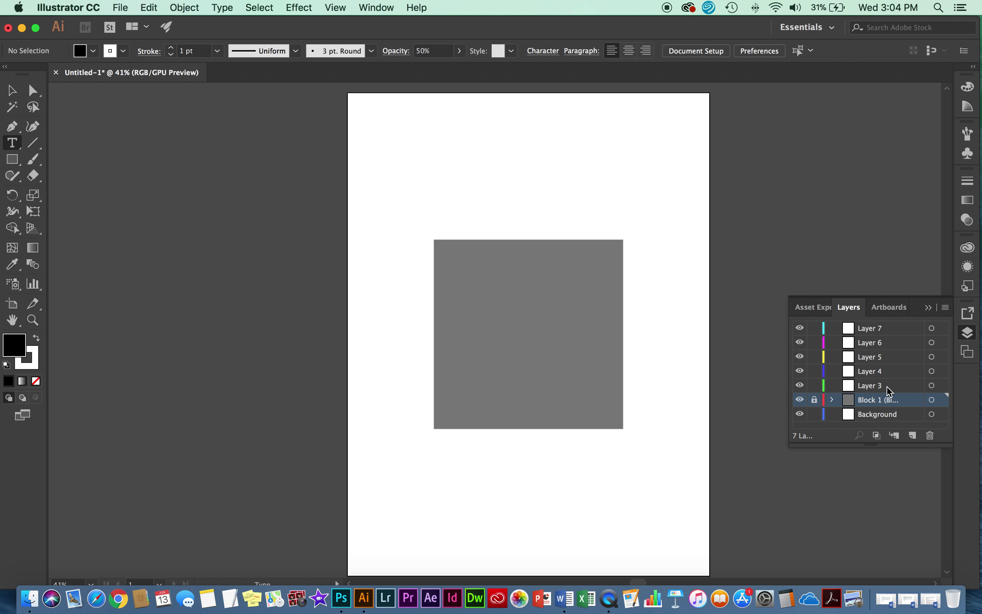
left_click(871, 388)
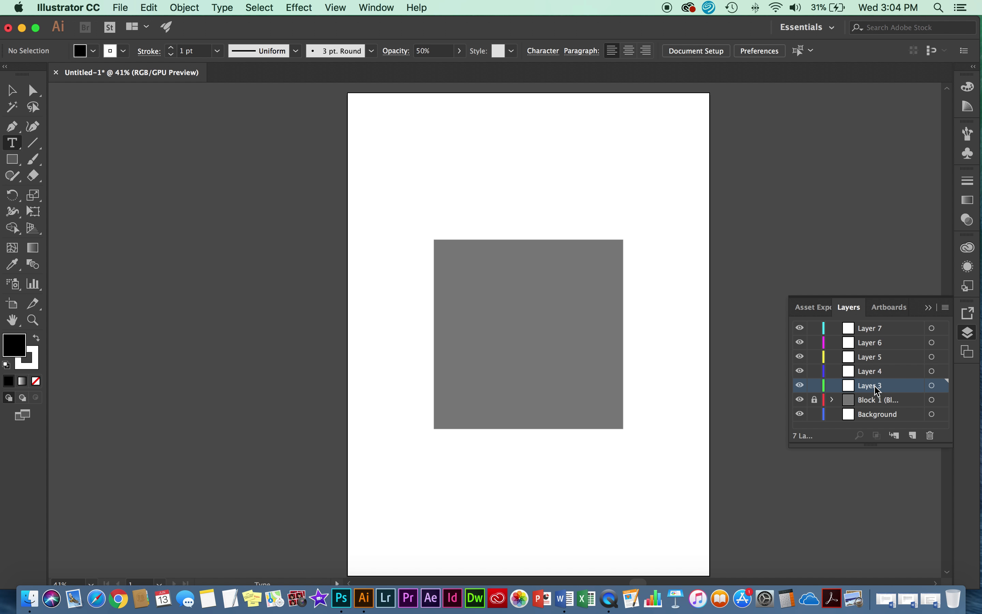
double_click(876, 388)
type("Welcome")
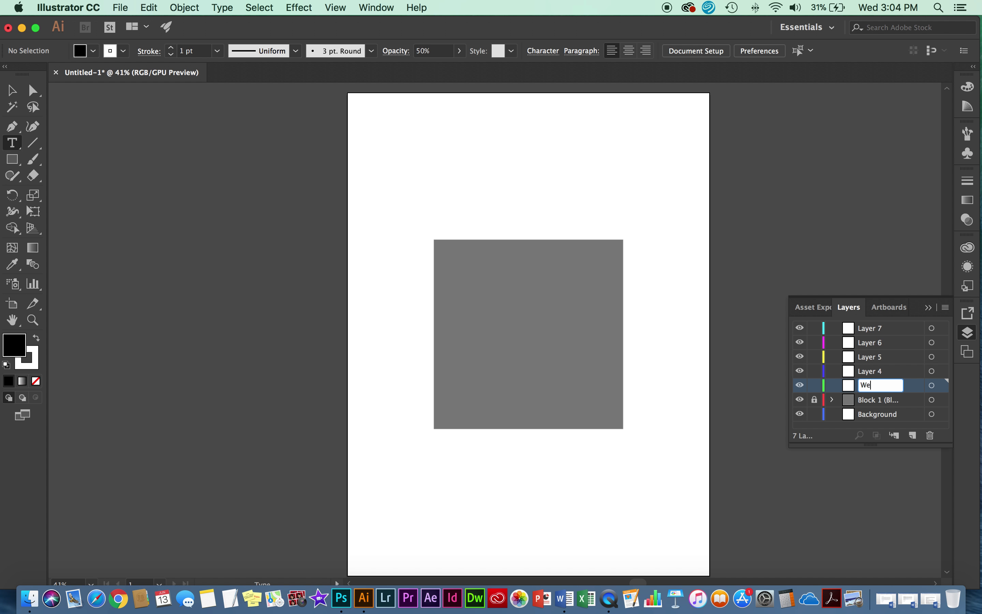
key("Return")
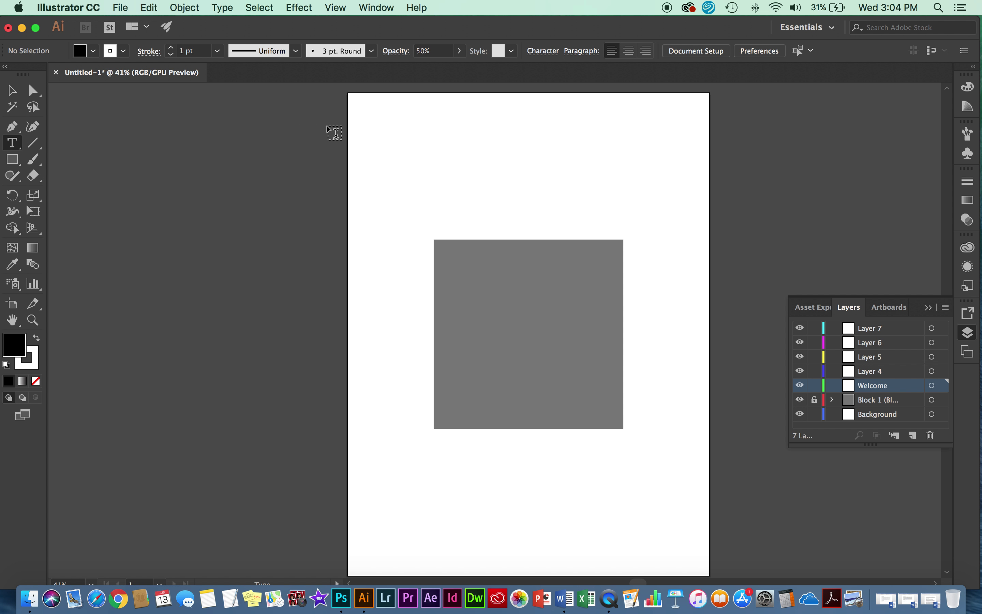
- Add the point text "Welcome" near the artboard's upper-left corner and set its size to 60 pt
left_click(373, 117)
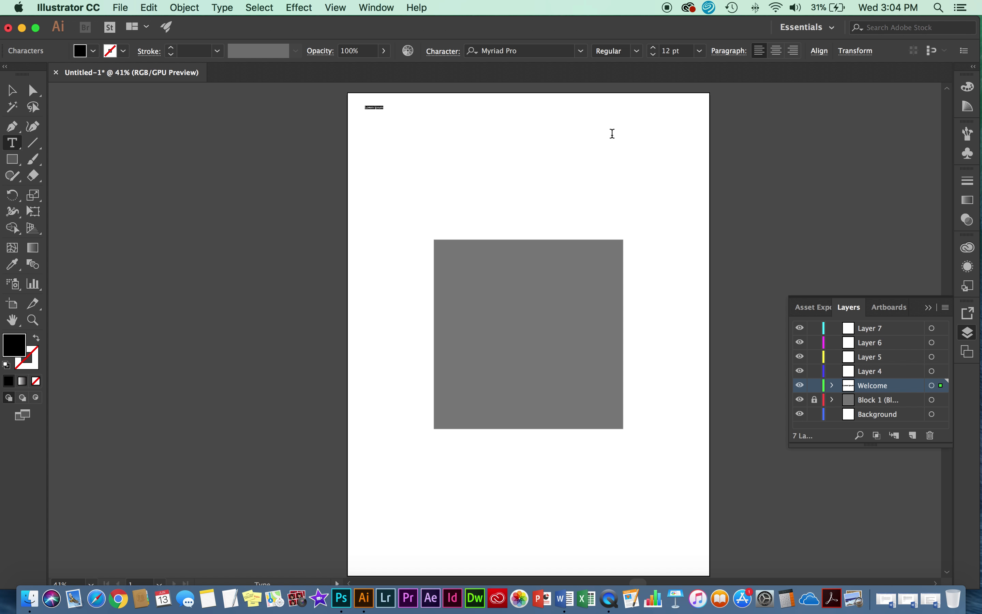
type("Welcome")
key("super+a")
left_click(698, 50)
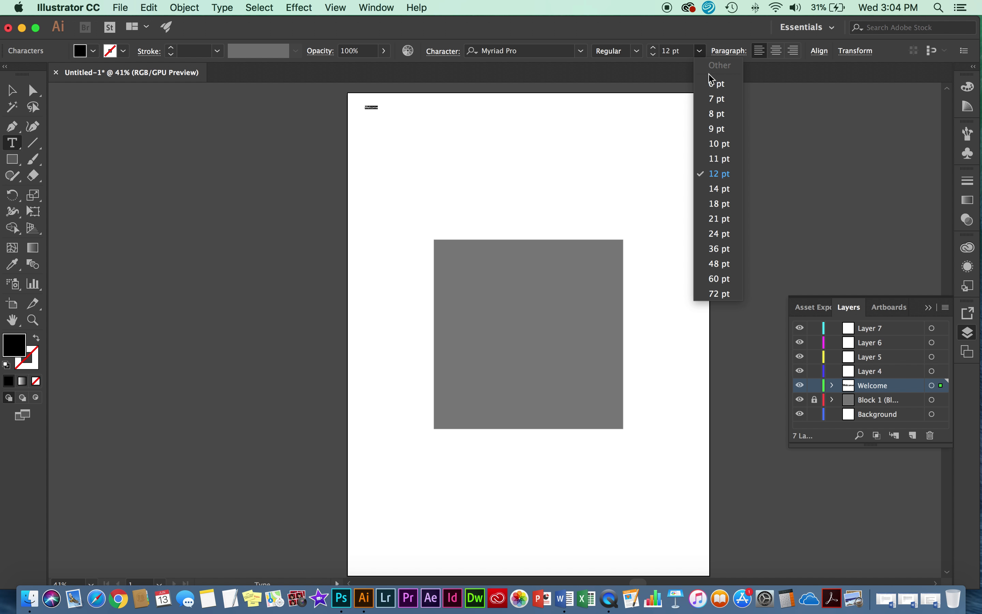
left_click(728, 279)
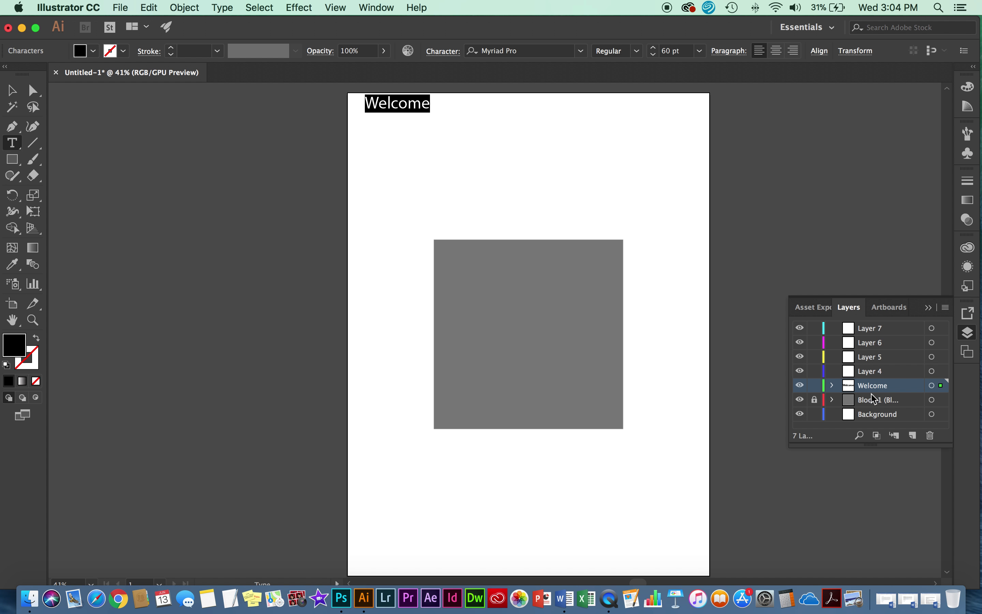
- Deselect the Welcome text and create a wide area-type box with placeholder text between it and the gray square
left_click(887, 371)
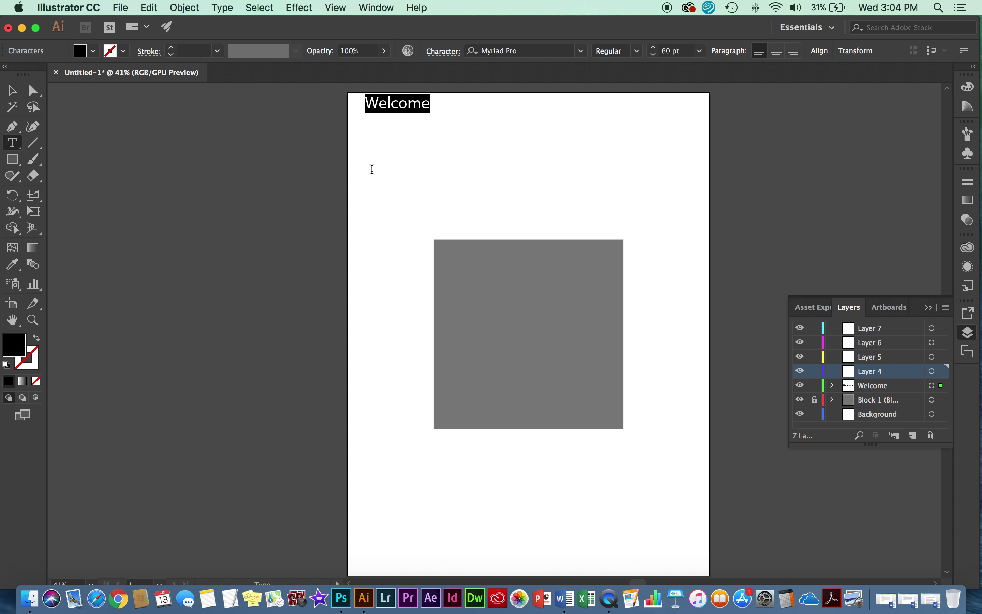
left_click(12, 90)
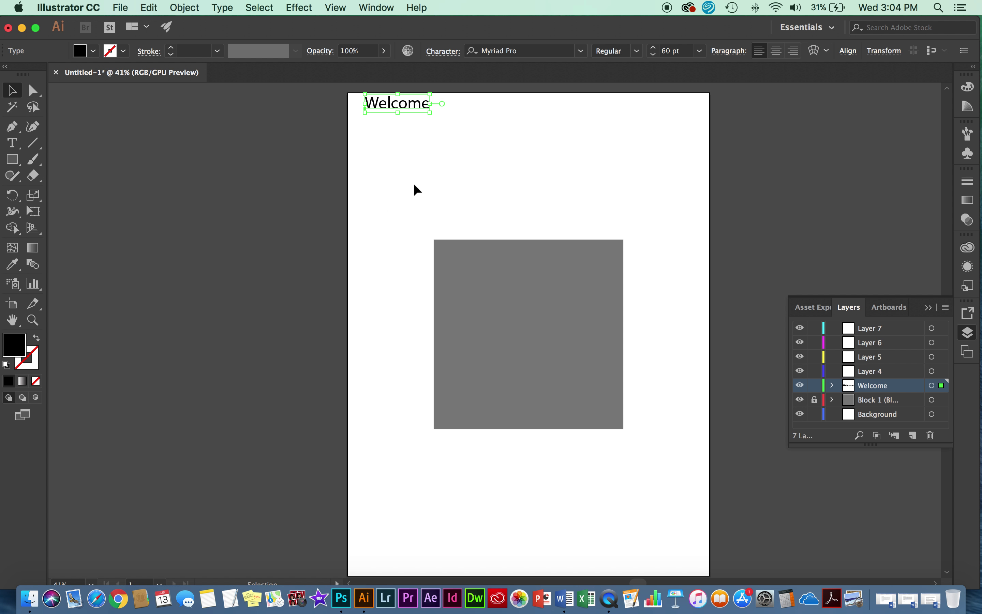
left_click(631, 183)
left_click(12, 143)
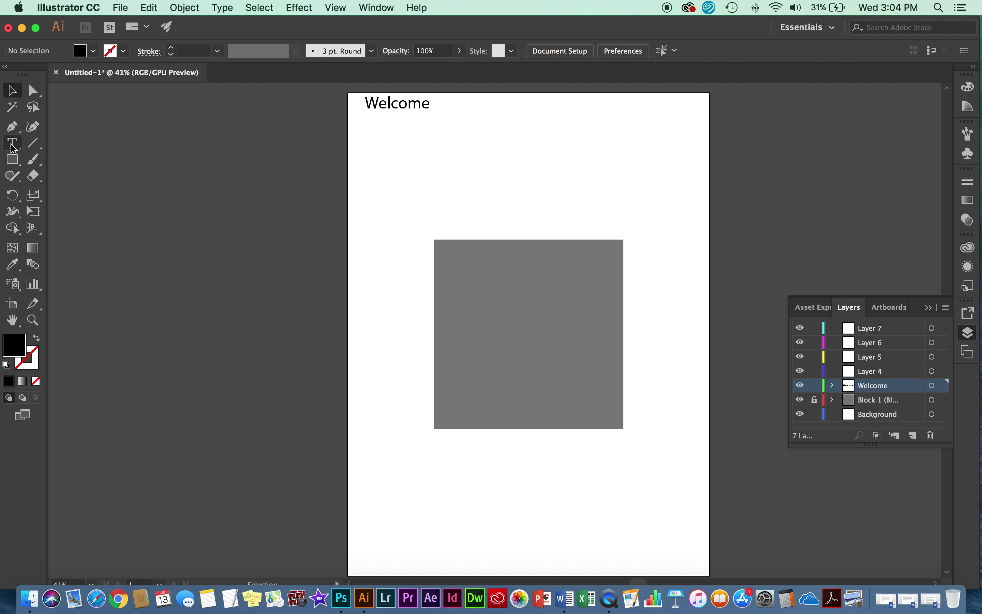
left_click_drag(367, 150, 690, 233)
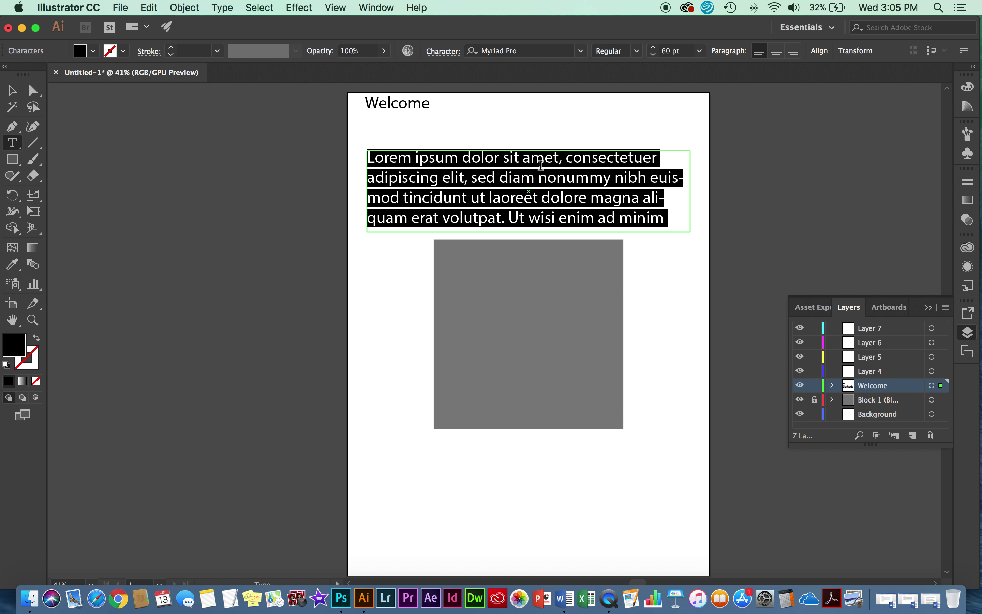
- Change the placeholder paragraph's font to Montserrat Medium
left_click(582, 51)
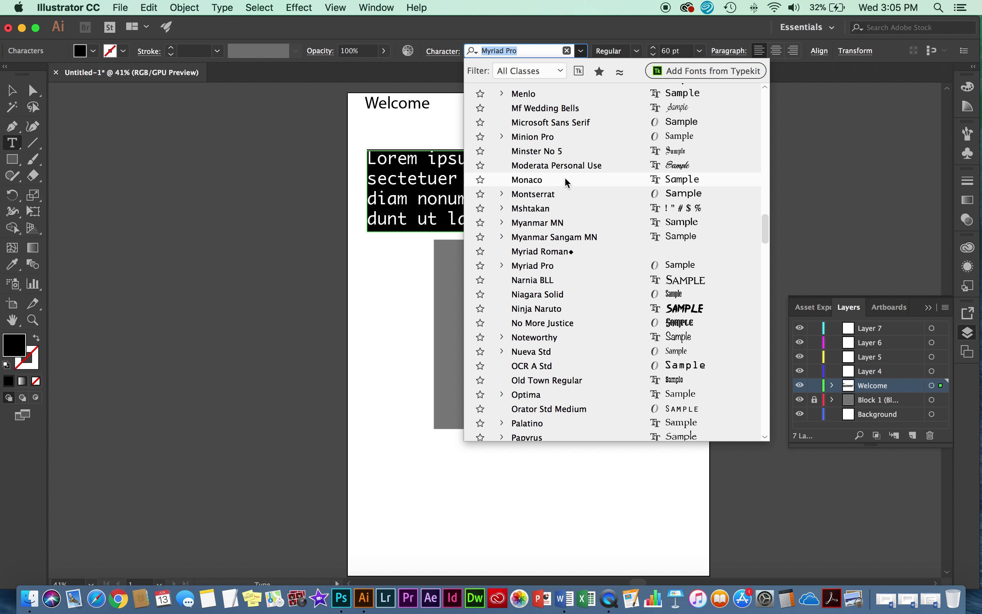
scroll(566, 181, "up", 15)
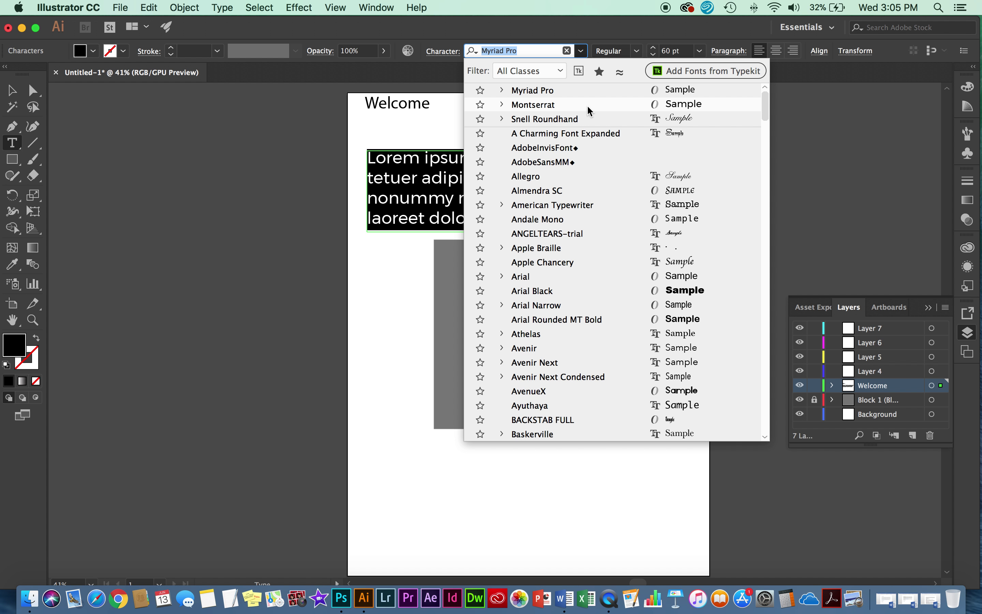
left_click(502, 105)
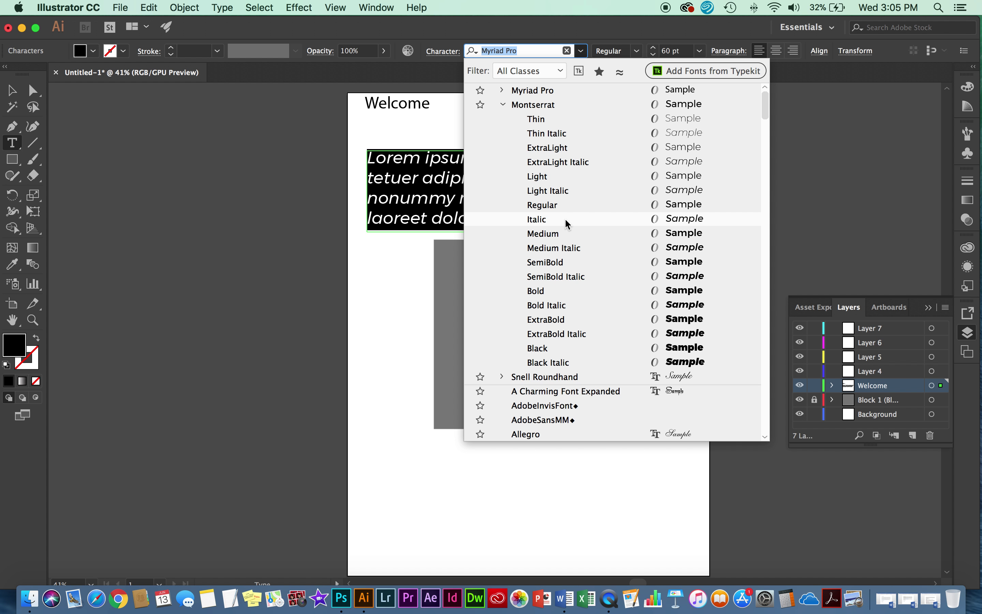
left_click(567, 234)
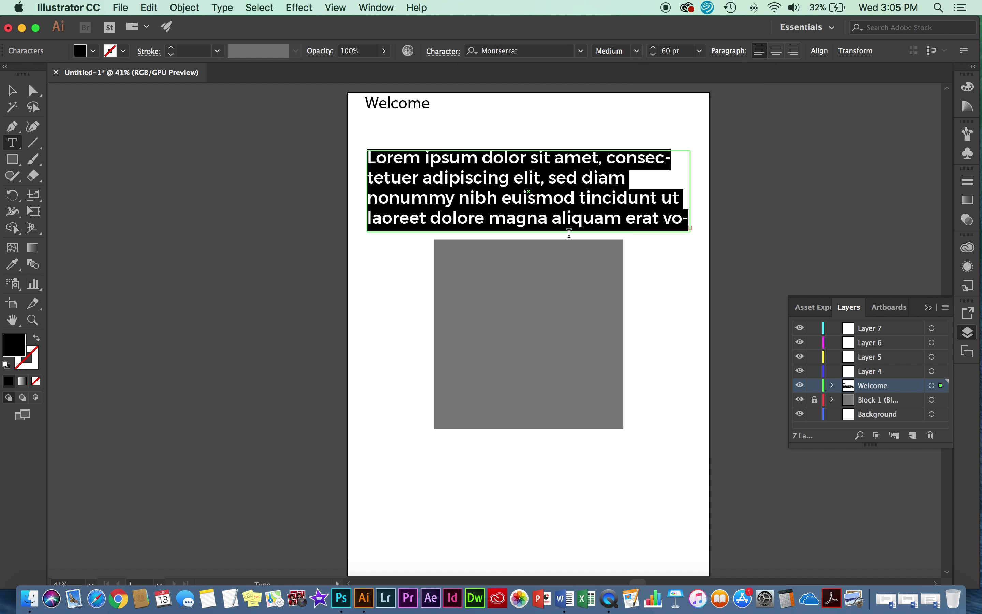
left_click(636, 219)
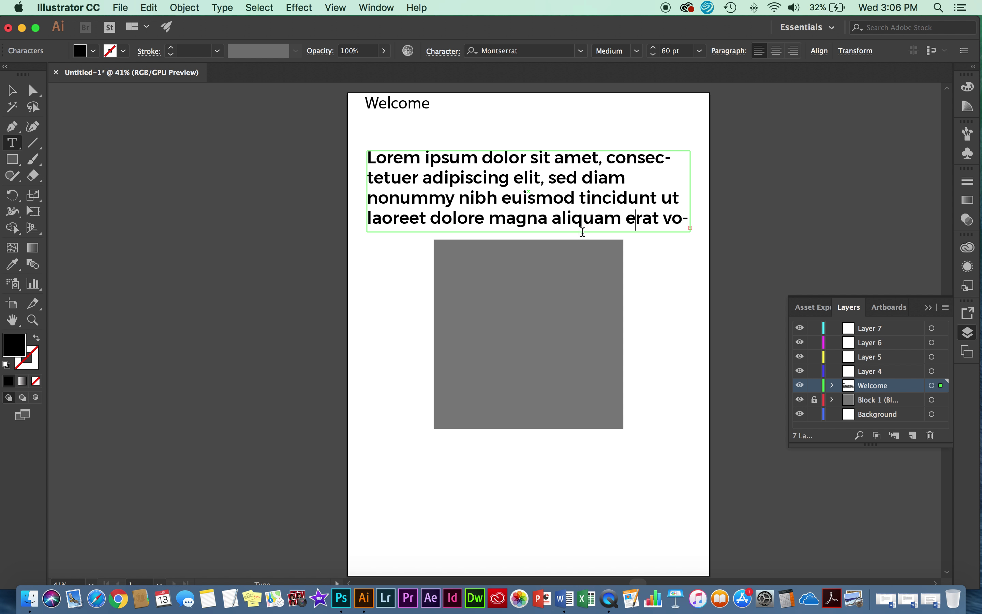
- Move the "Welcome" text to the horizontal middle of the artboard, just above the placeholder paragraph
left_click(12, 90)
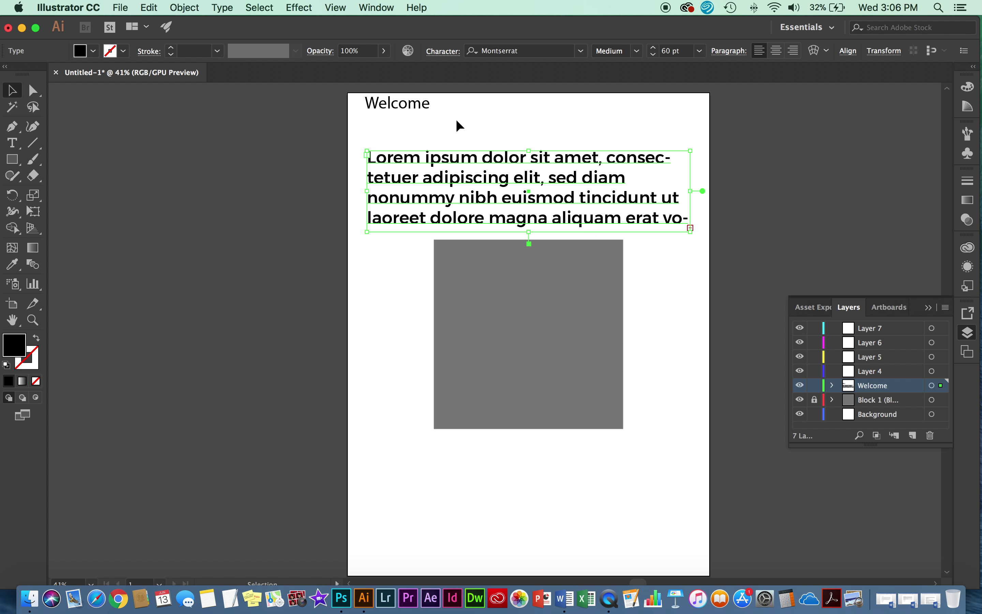
left_click(407, 107)
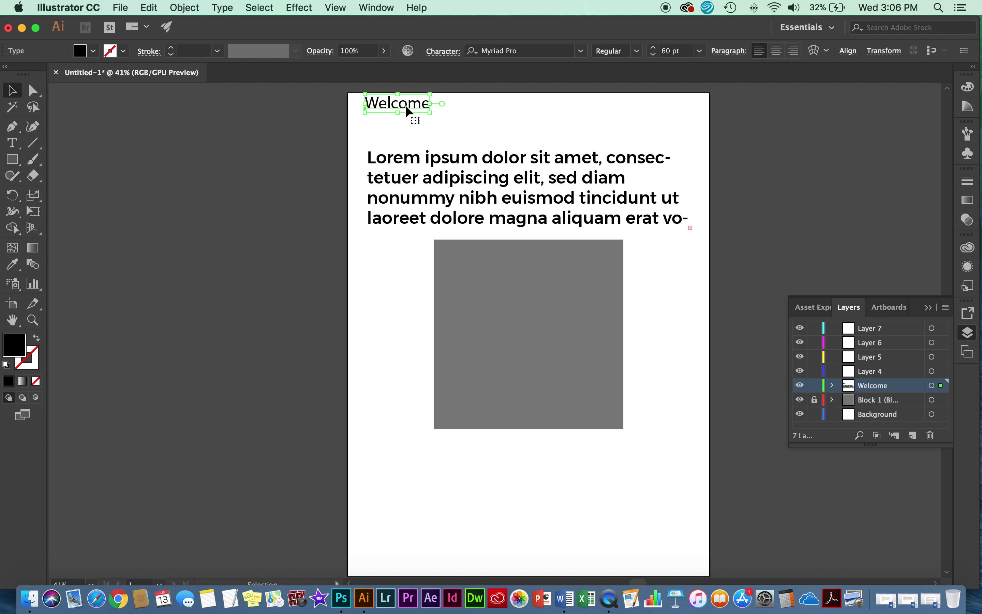
left_click_drag(406, 107, 528, 128)
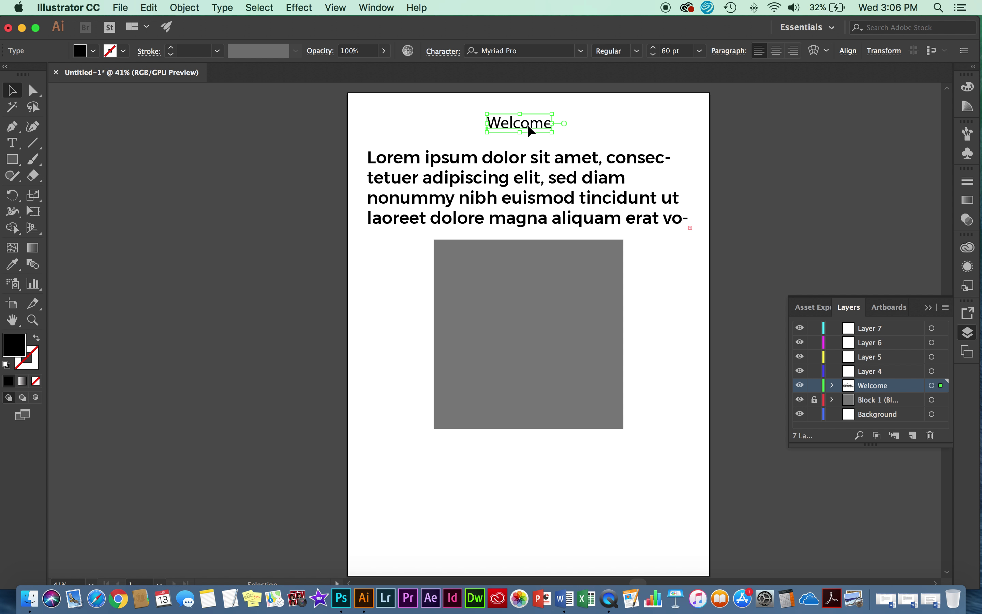
- Warp the "Welcome" text with the Wave style at 50% horizontal bend and no distortion, and deselect it
left_click(815, 52)
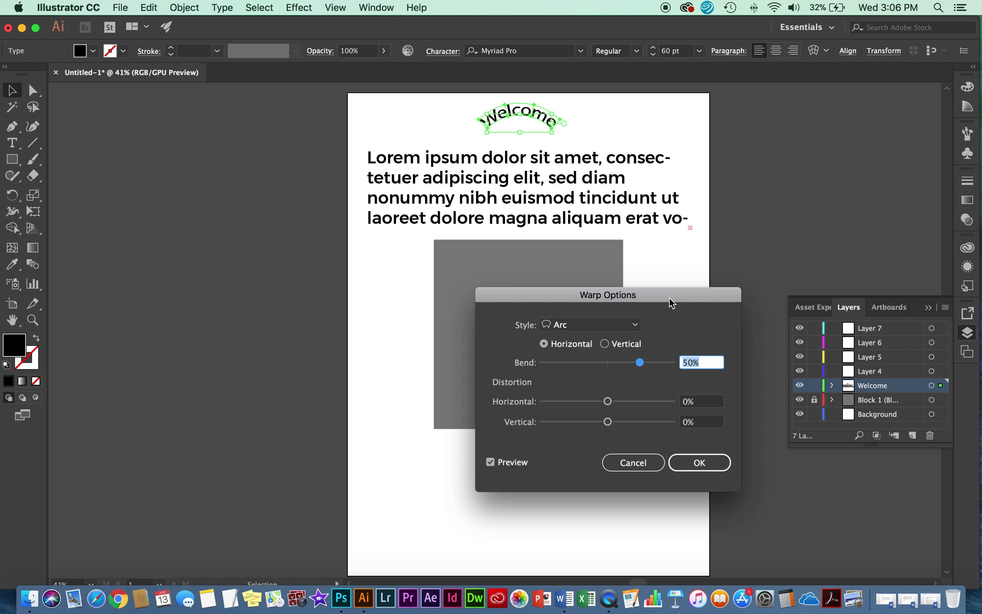
left_click(631, 324)
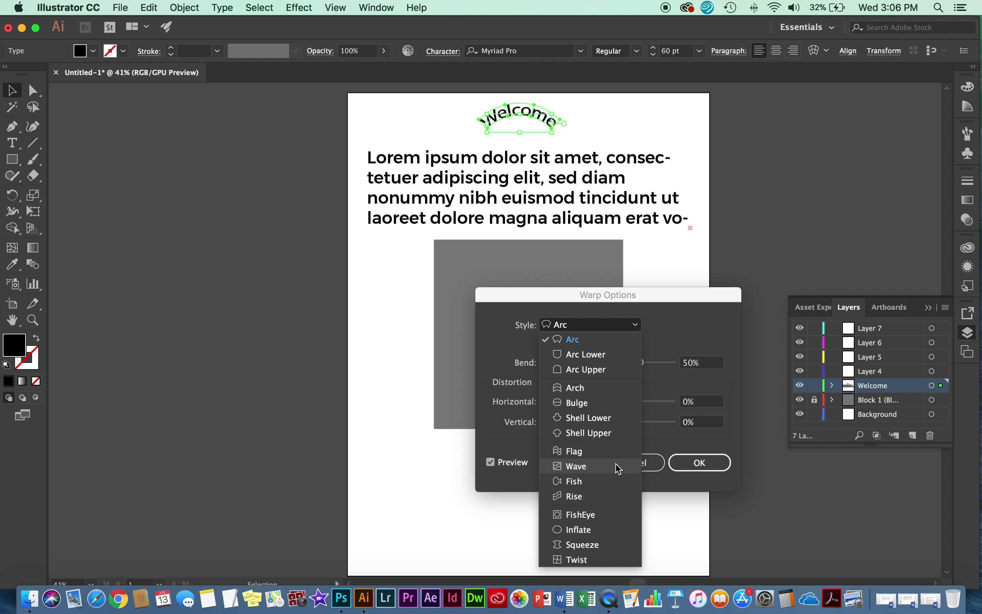
left_click(616, 452)
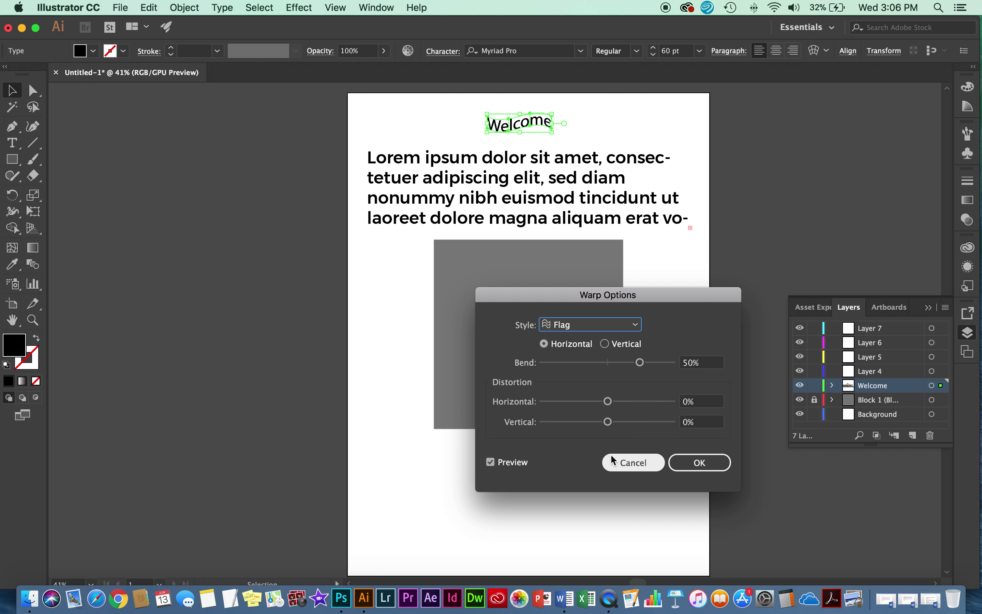
left_click(634, 324)
left_click(587, 466)
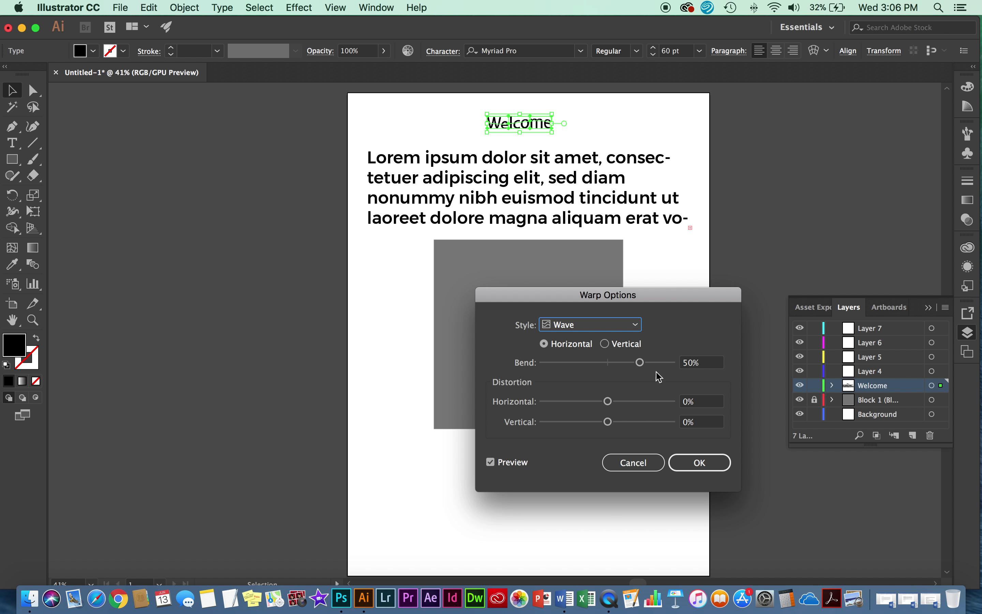
mouse_move(607, 405)
left_mouse_down()
mouse_move(589, 404)
mouse_move(625, 404)
mouse_move(611, 410)
left_mouse_up()
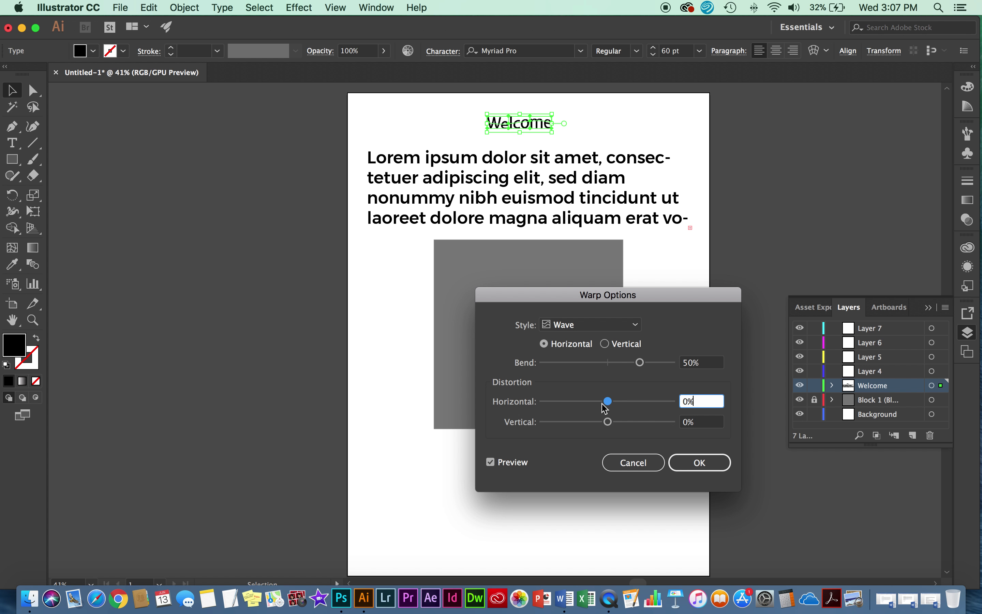
double_click(699, 401)
left_click(726, 460)
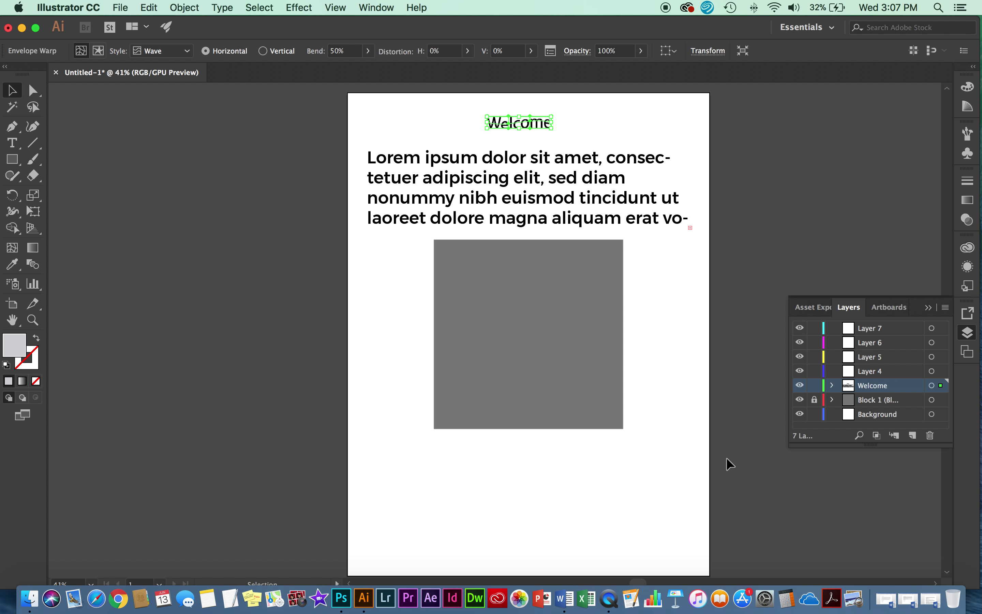
left_click(684, 459)
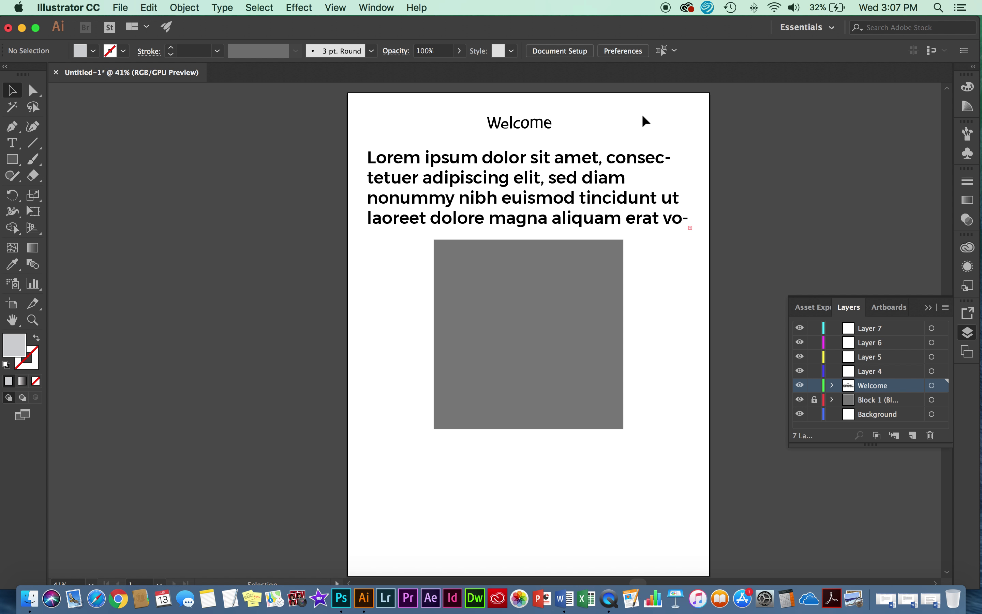
- Unlock the Block 1 layer, lock the Welcome layer, and select the gray square
scroll(353, 104, "down", 1)
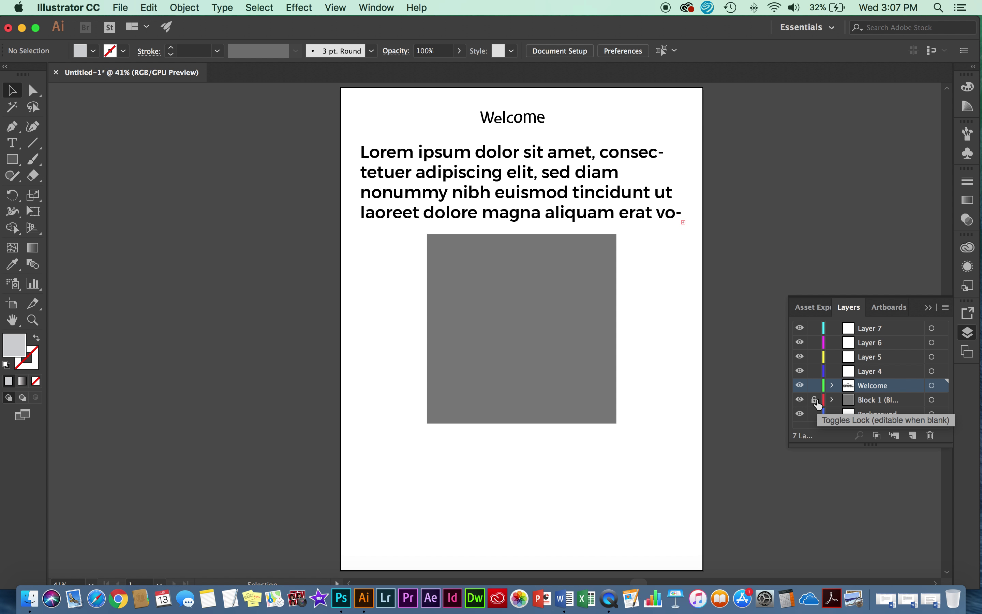
left_click(815, 386)
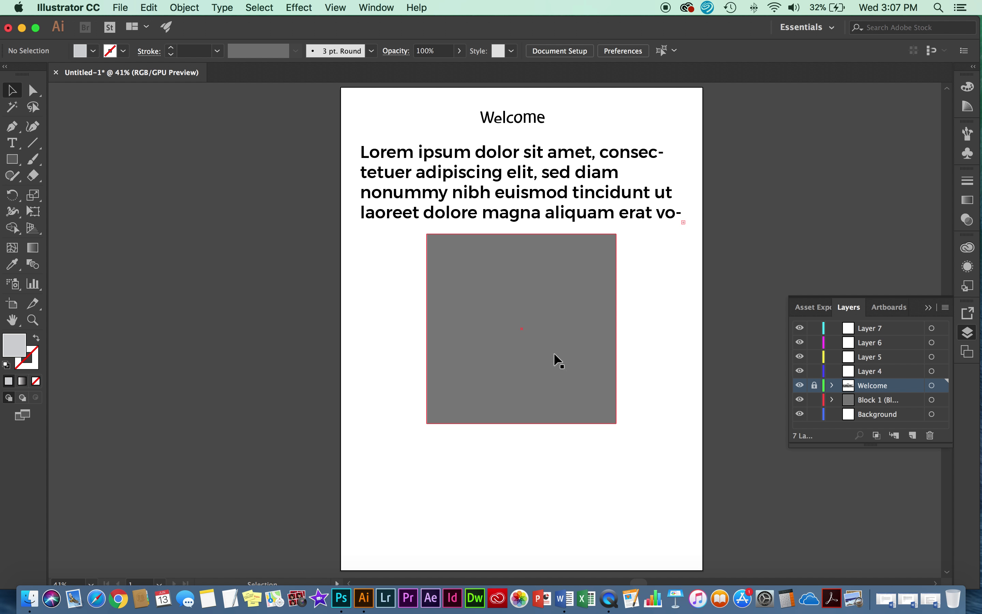
left_click(549, 338)
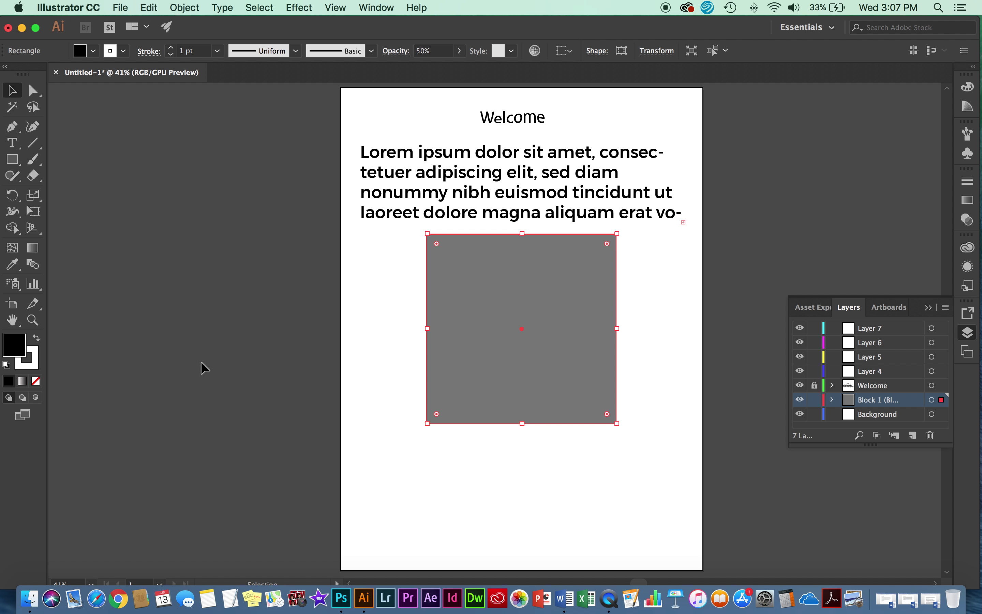
- Give the square a dark red stroke (c1272d) with a weight of 5 pt
left_click(37, 359)
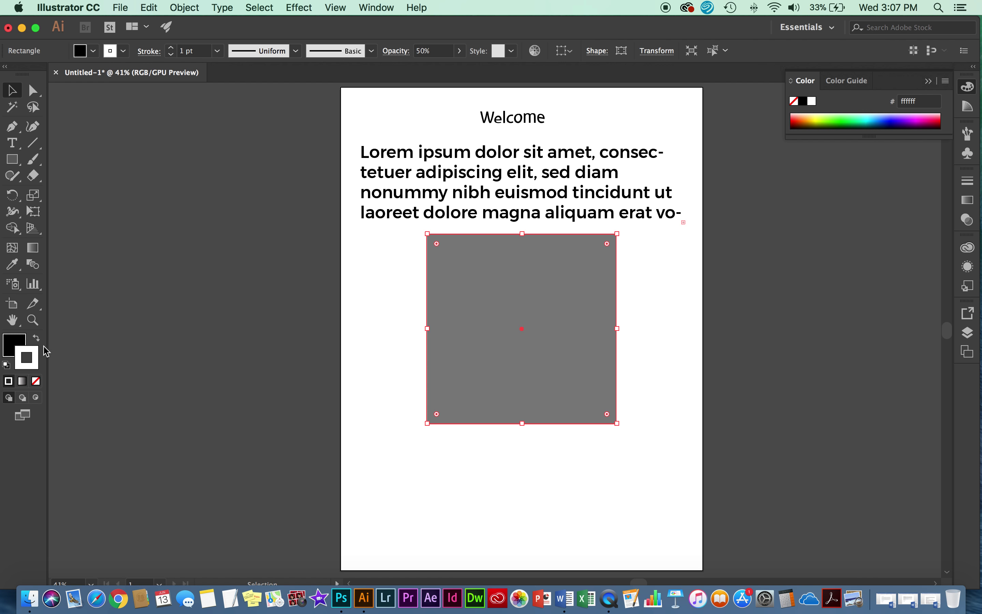
left_click(23, 346)
left_click(36, 363)
left_click(124, 51)
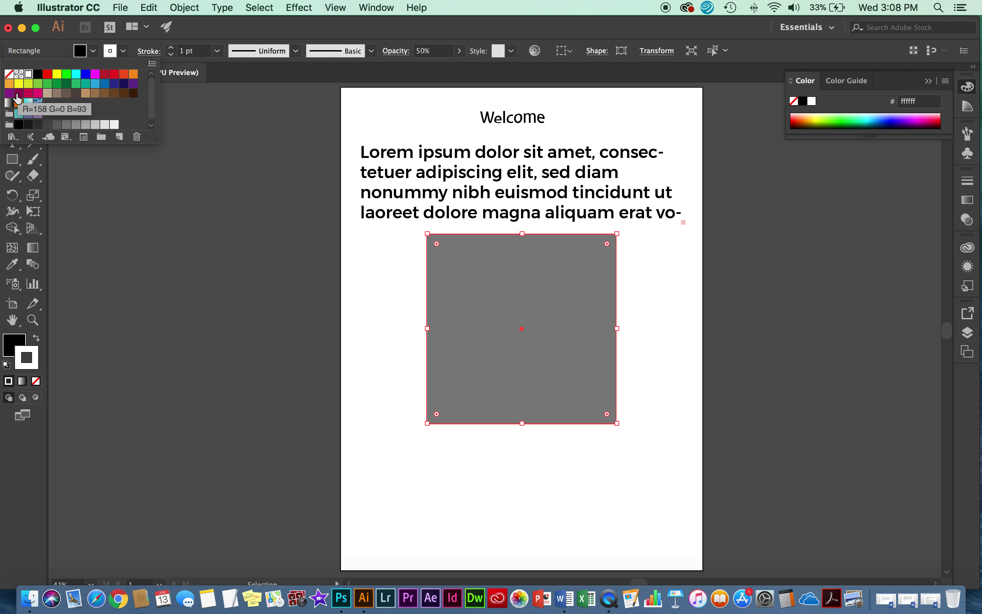
left_click(104, 75)
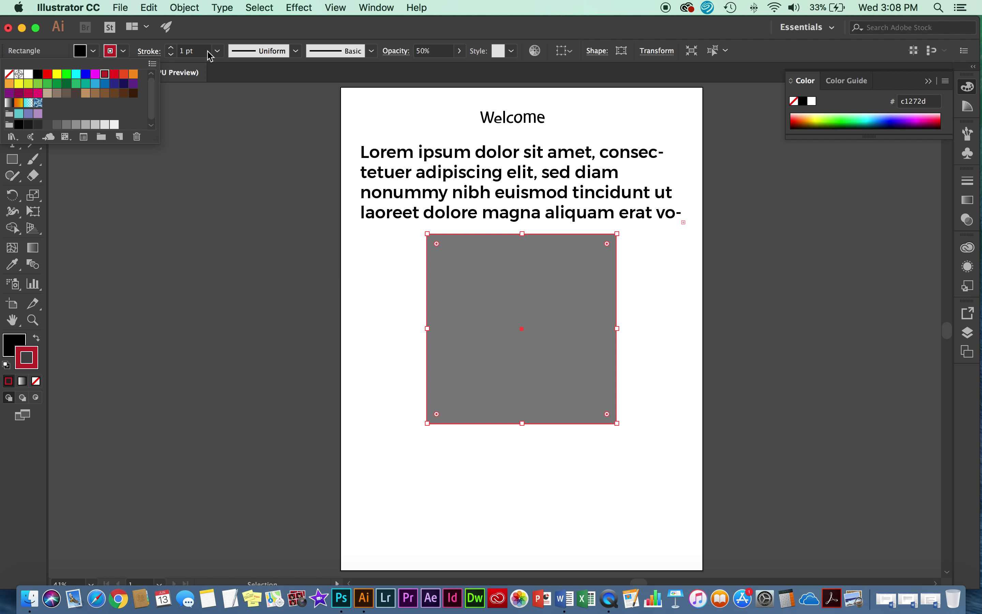
left_click(218, 52)
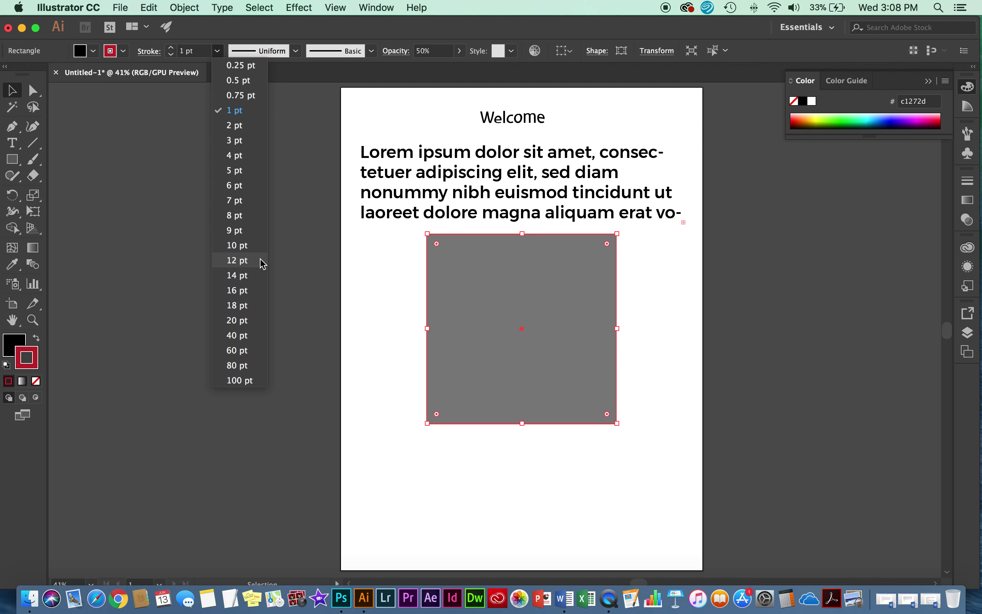
left_click(241, 174)
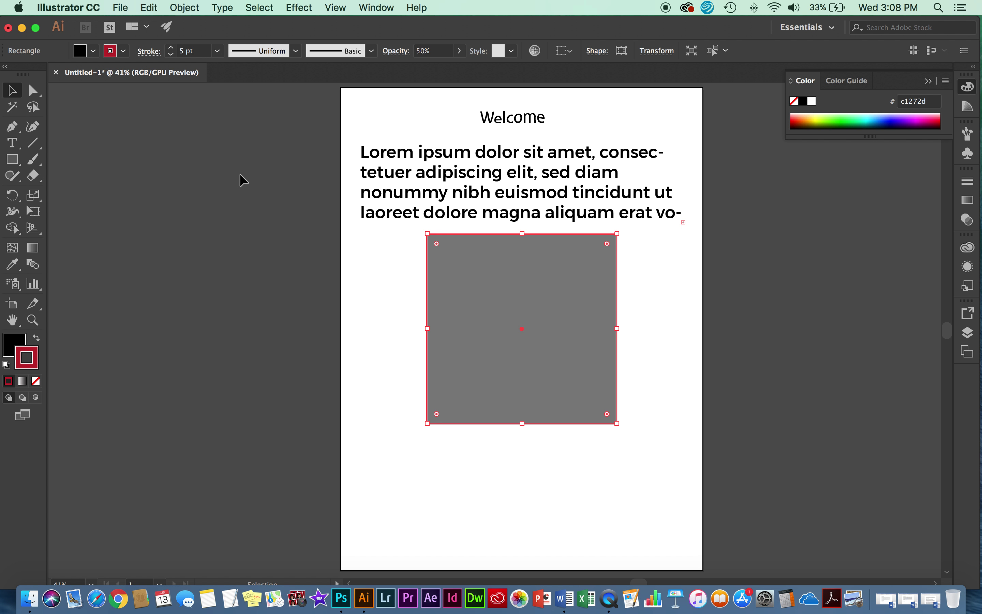
- Set the square's opacity to 100%
left_click(459, 51)
left_click_drag(432, 68, 489, 75)
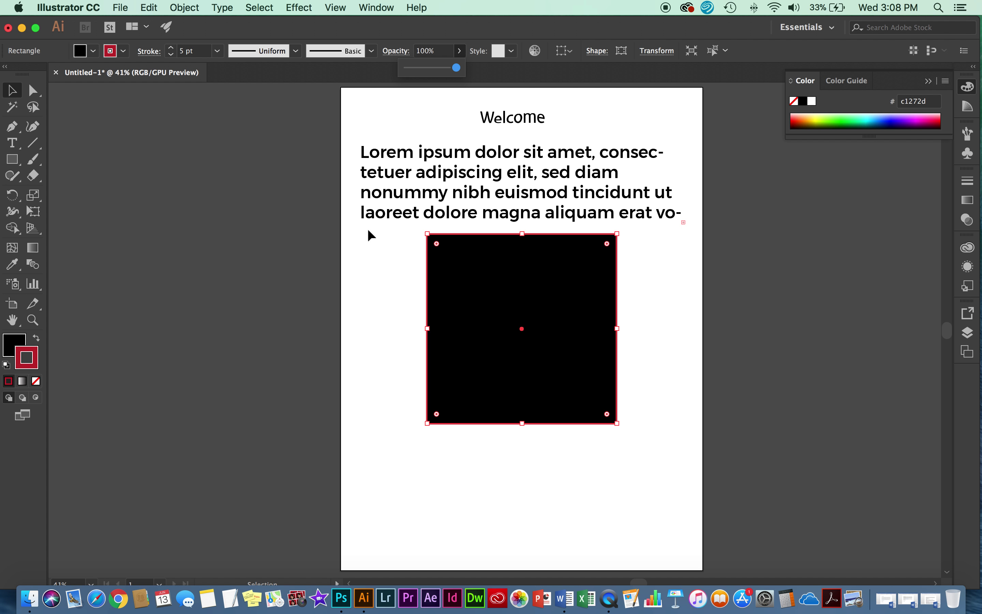
left_click(380, 270)
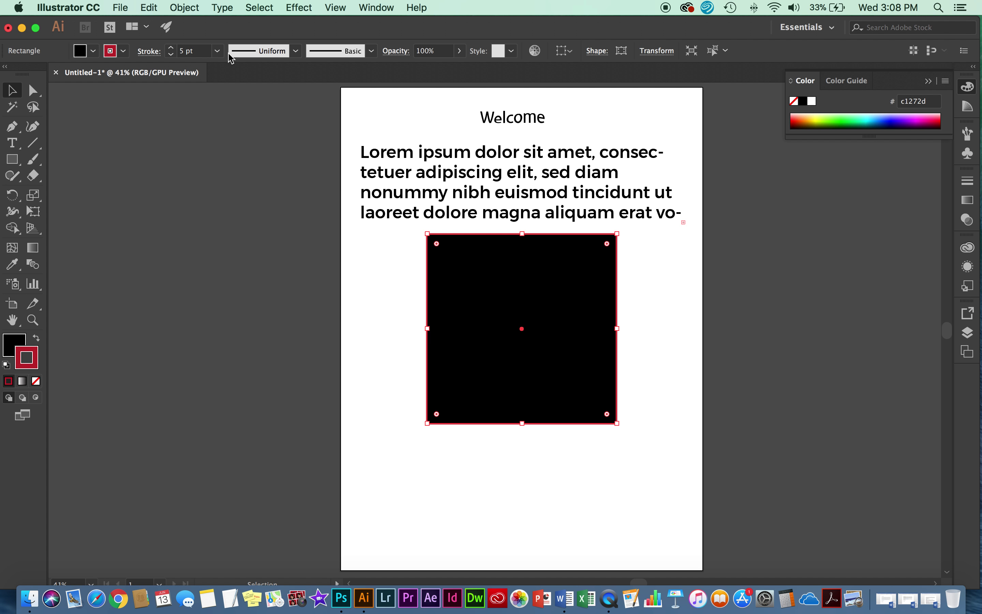
- Set the square's stroke weight to 16 pt and move the square slightly down, away from the paragraph
left_click(217, 51)
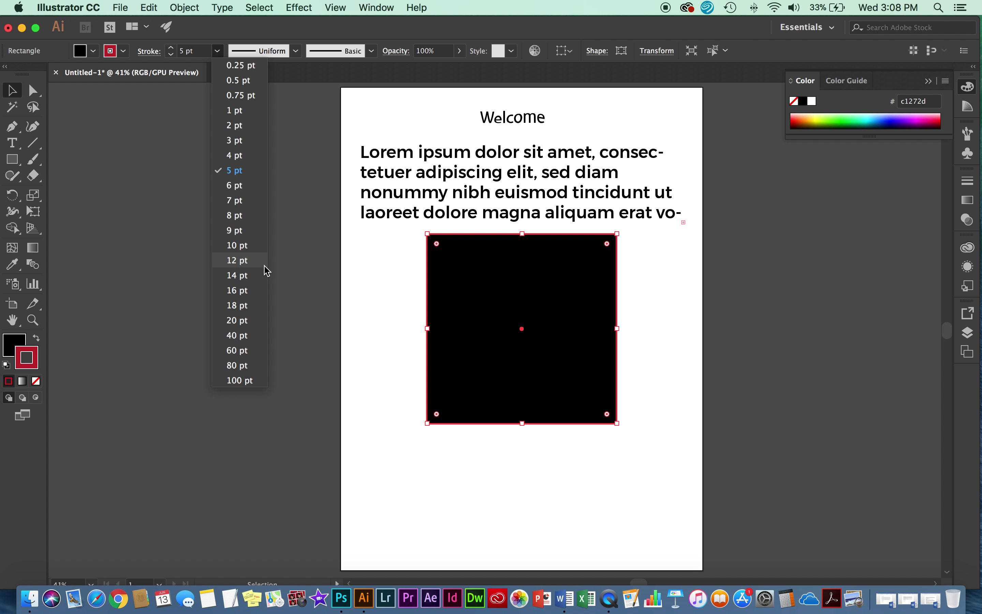
left_click(246, 290)
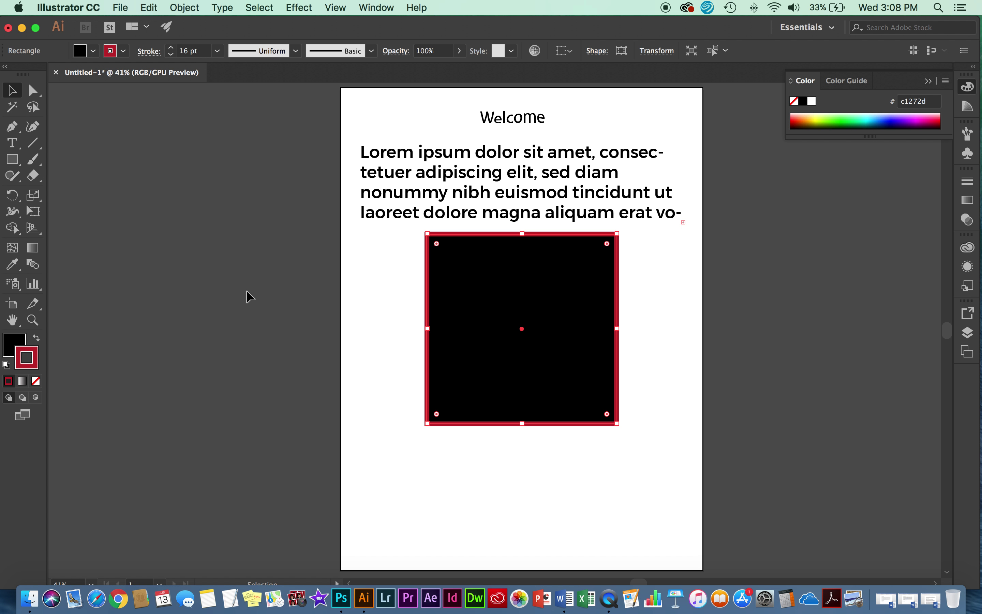
scroll(363, 322, "left", 2)
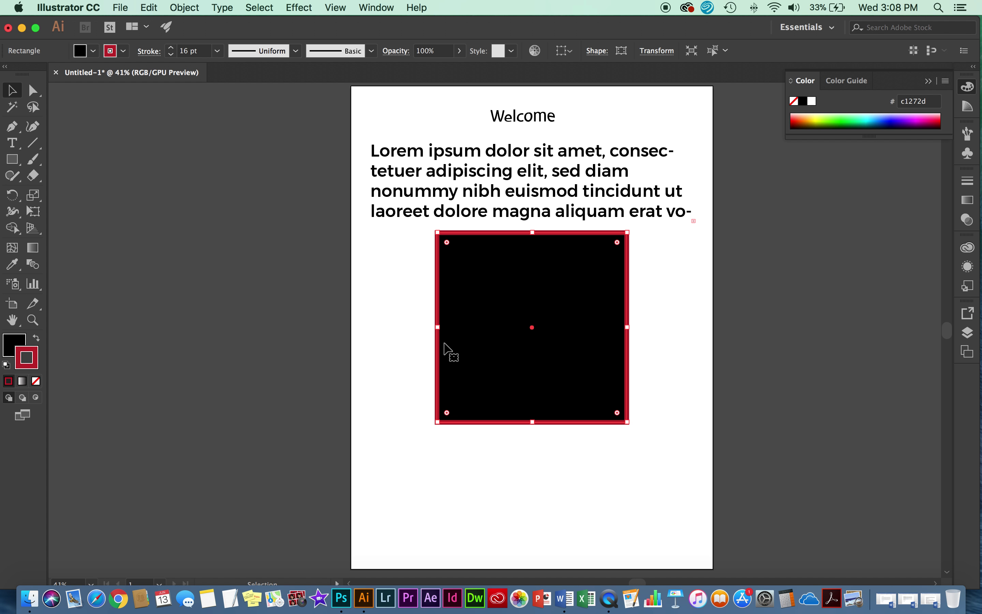
left_click_drag(501, 327, 502, 345)
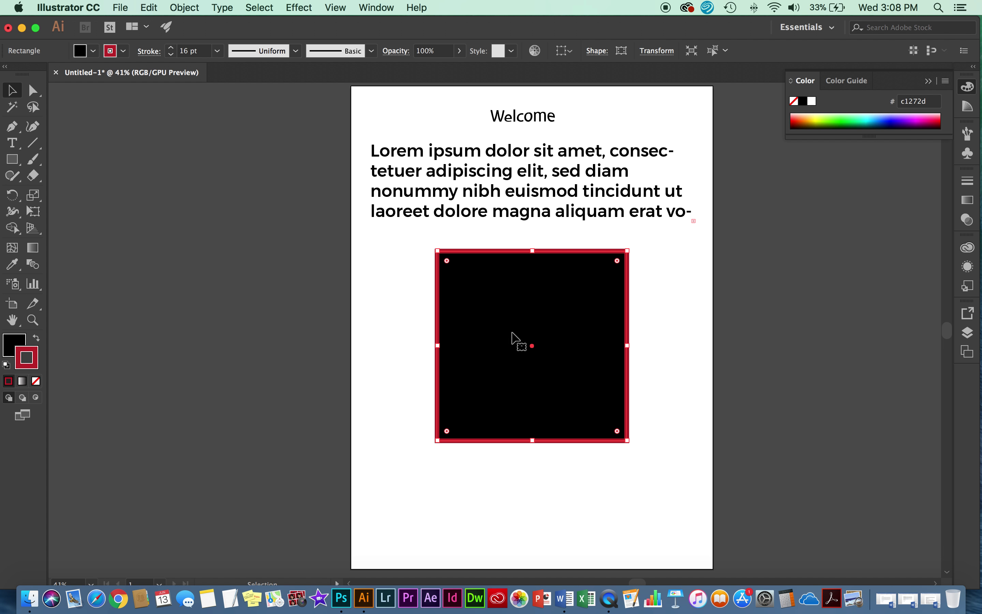
- Give the square's 16 pt stroke a round cap and round corner joins
key("z")
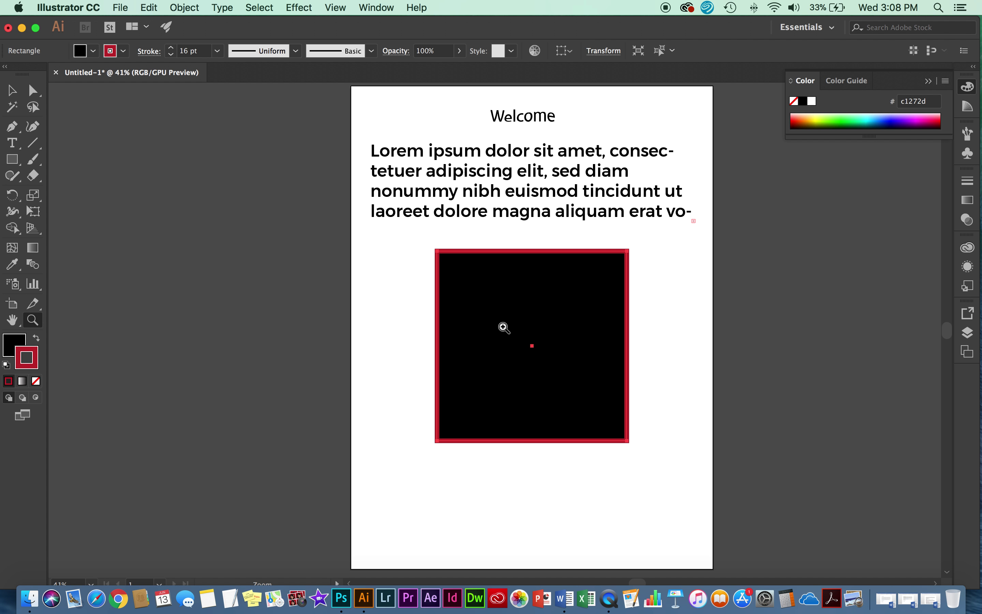
left_click(485, 299)
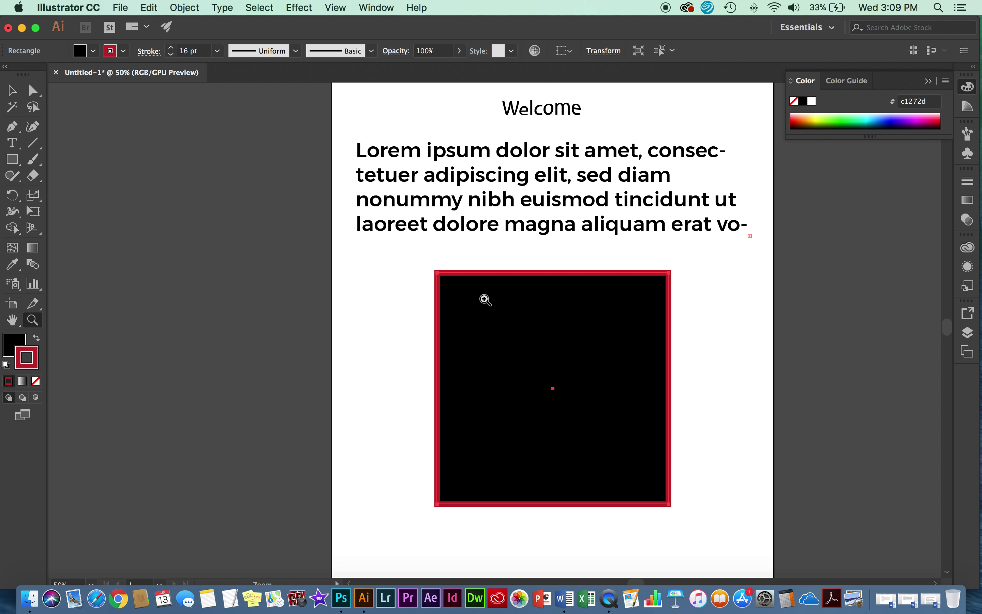
left_click(485, 299)
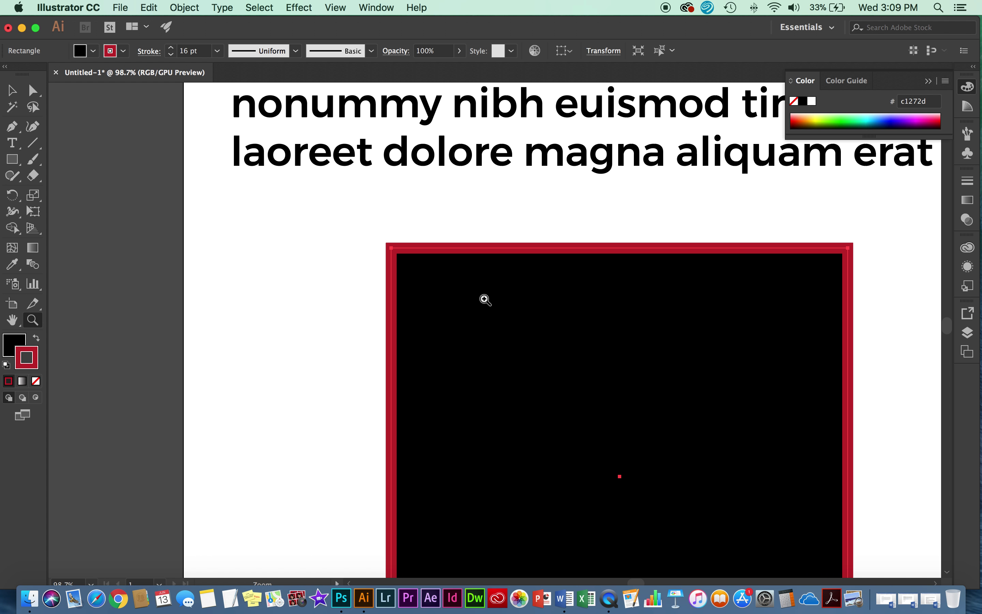
left_click(485, 299)
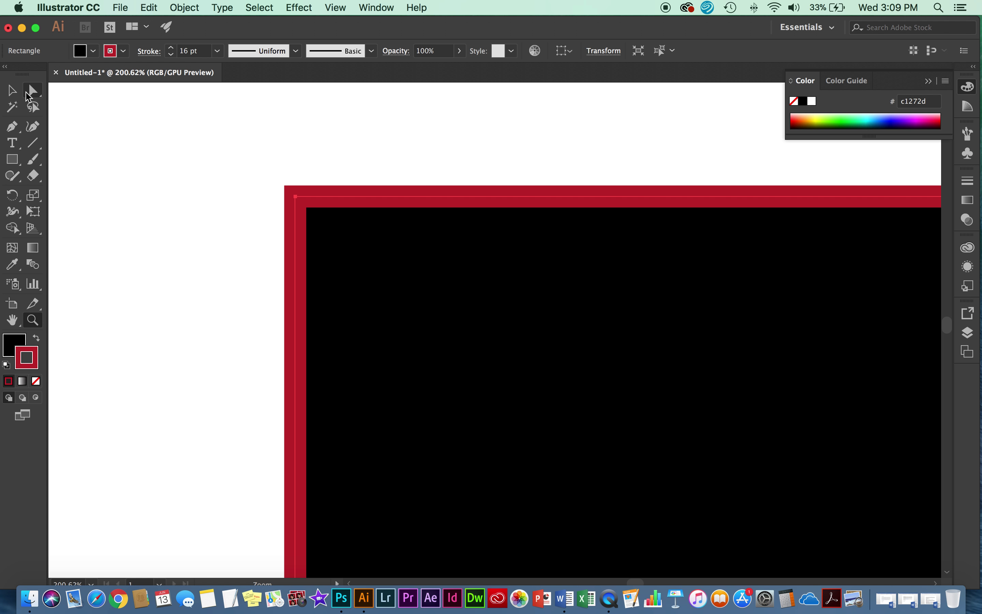
key("v")
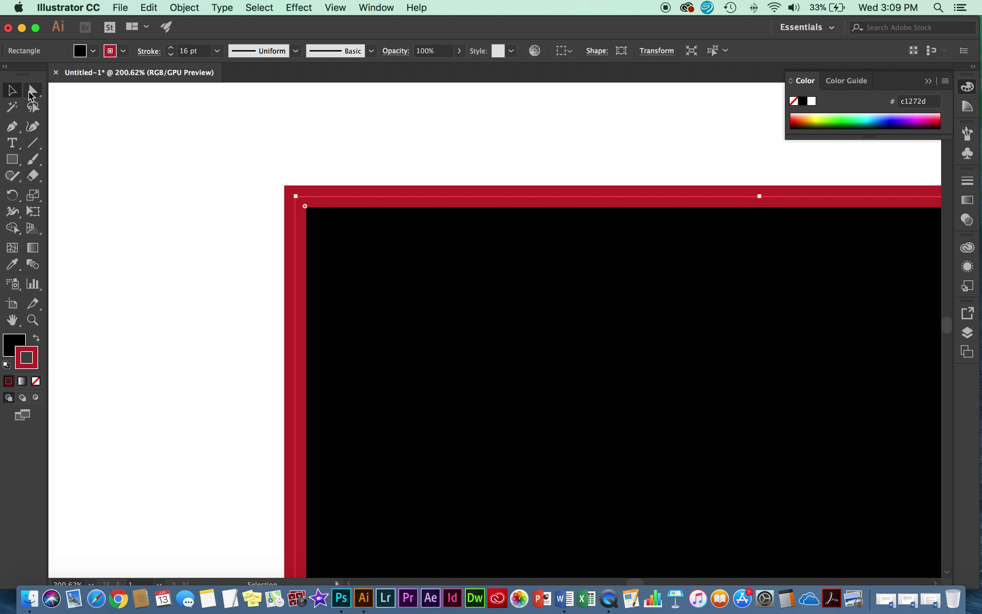
left_click(149, 51)
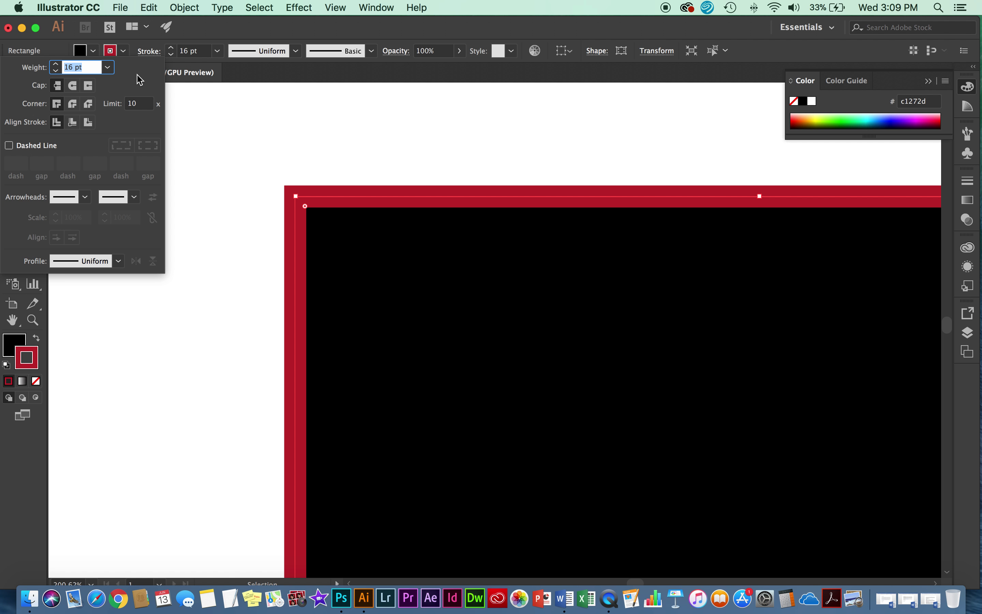
left_click(71, 86)
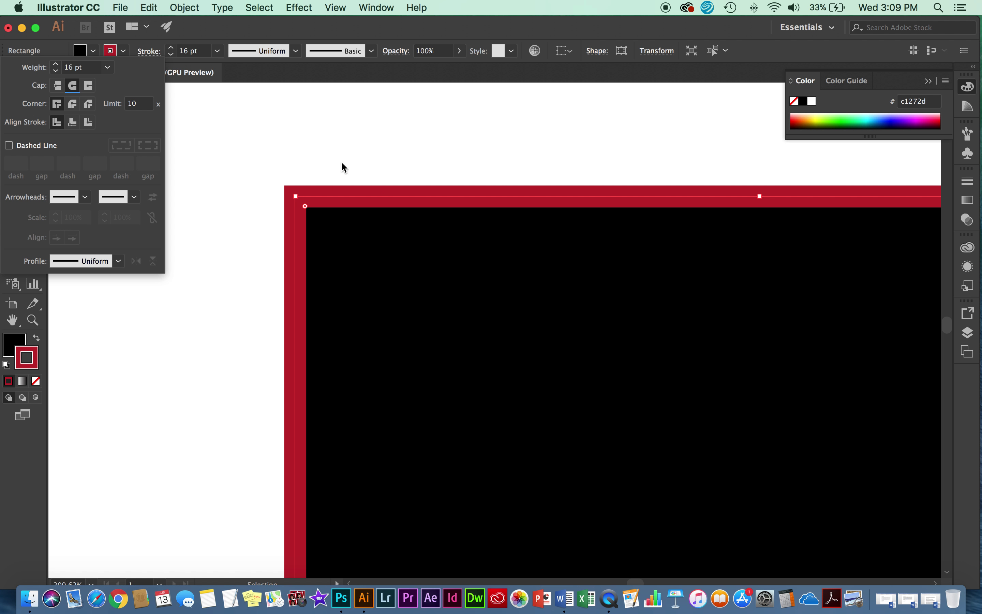
left_click(89, 86)
left_click(58, 86)
left_click(74, 104)
left_click(73, 85)
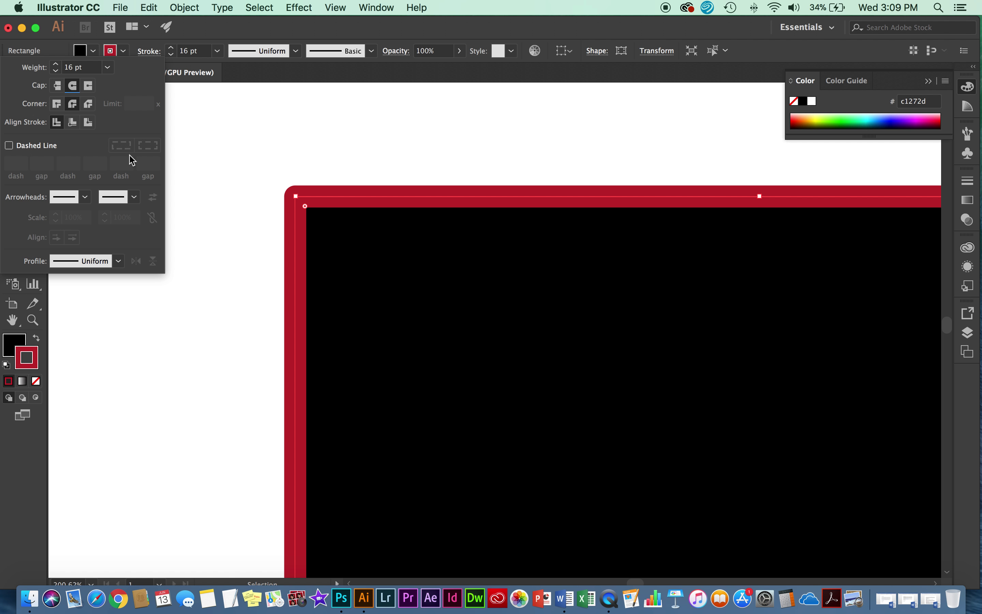
- Try a dashed stroke on the square with 12 pt dashes and a 2 pt gap, and switch the dashes off again
left_click(21, 147)
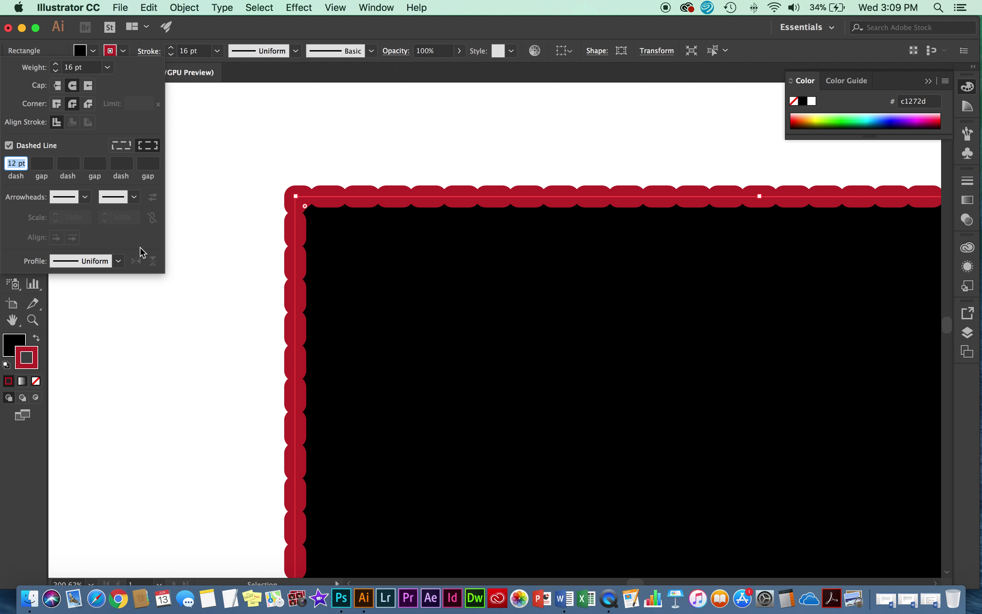
left_click(38, 164)
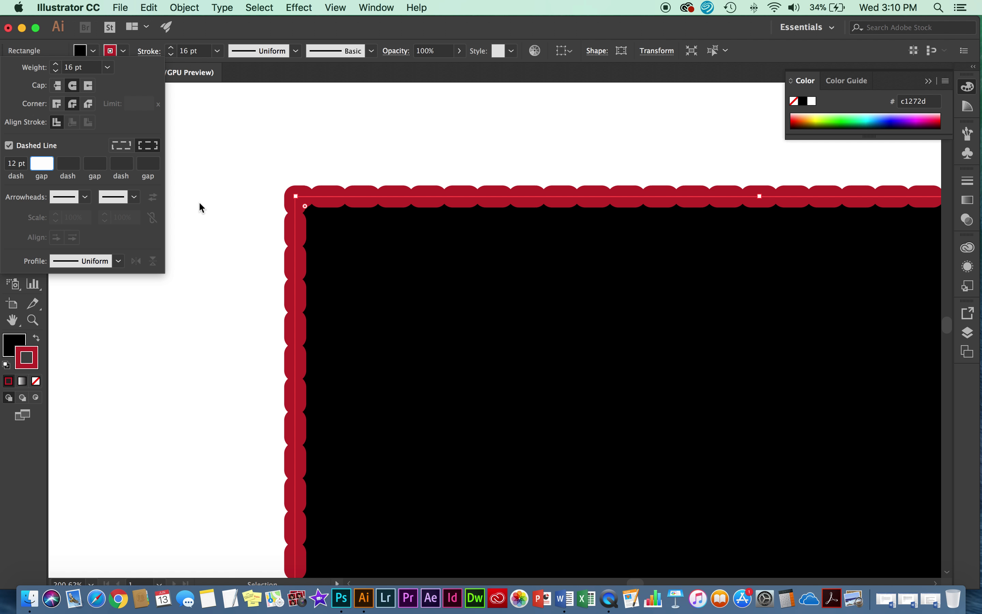
type("0")
key("Return")
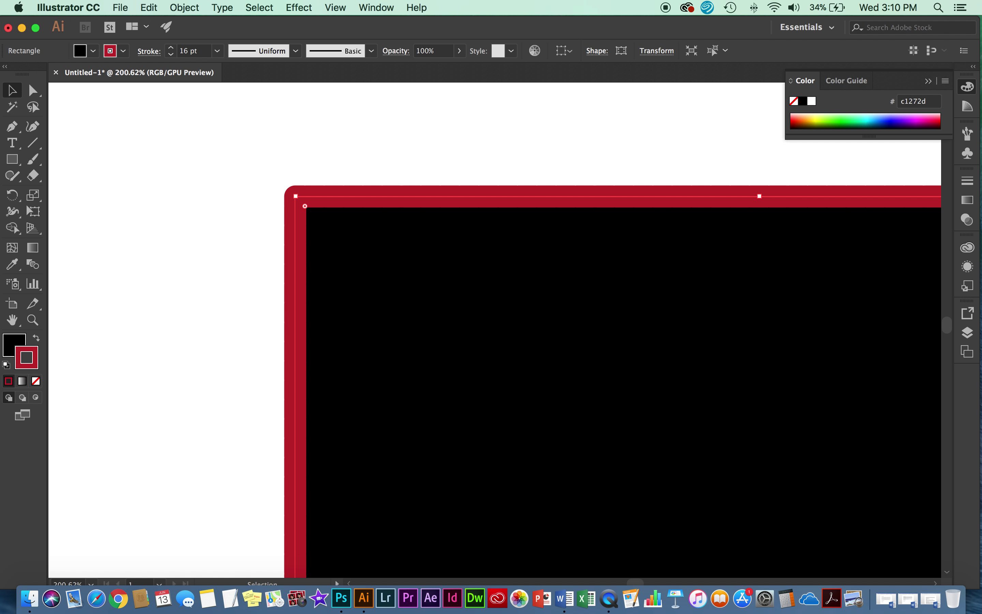
left_click(123, 51)
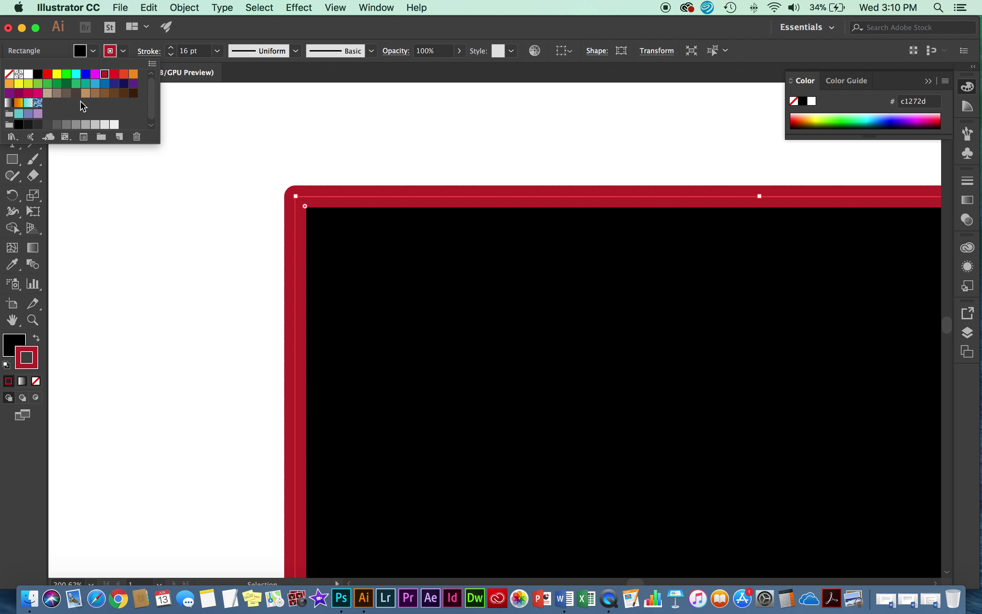
left_click(149, 51)
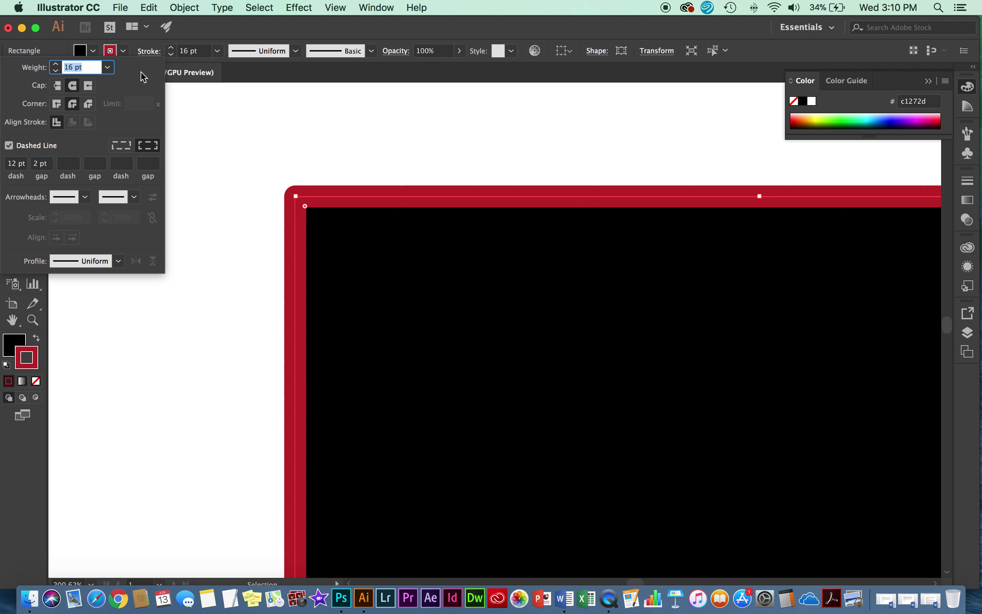
left_click(19, 150)
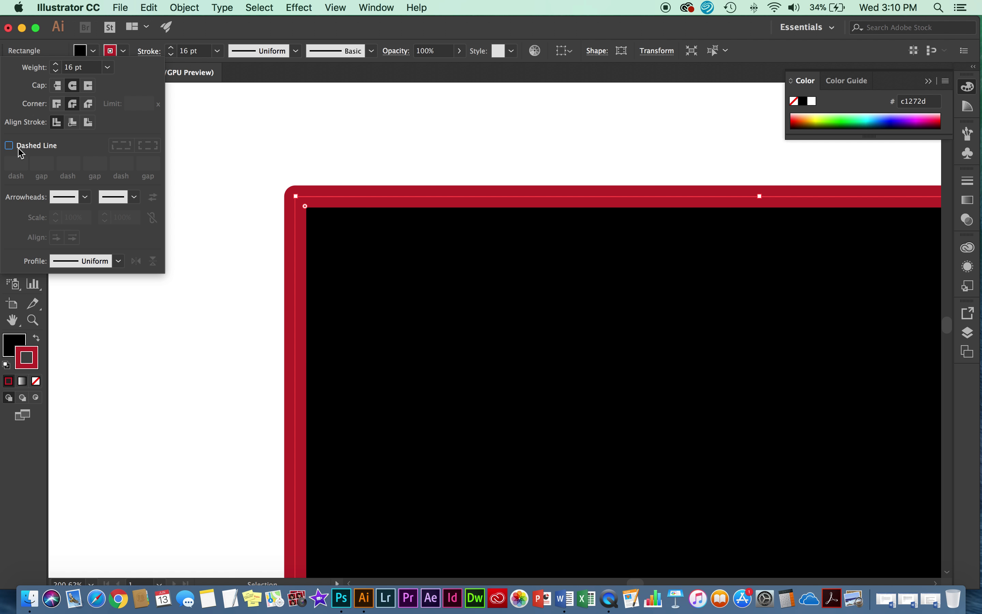
left_click(103, 198)
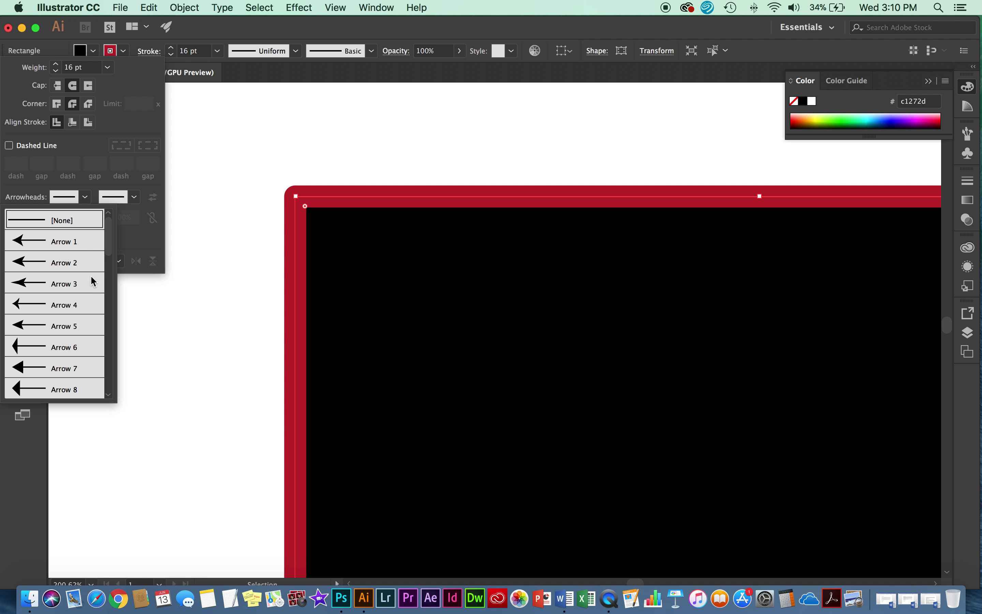
scroll(75, 315, "down", 10)
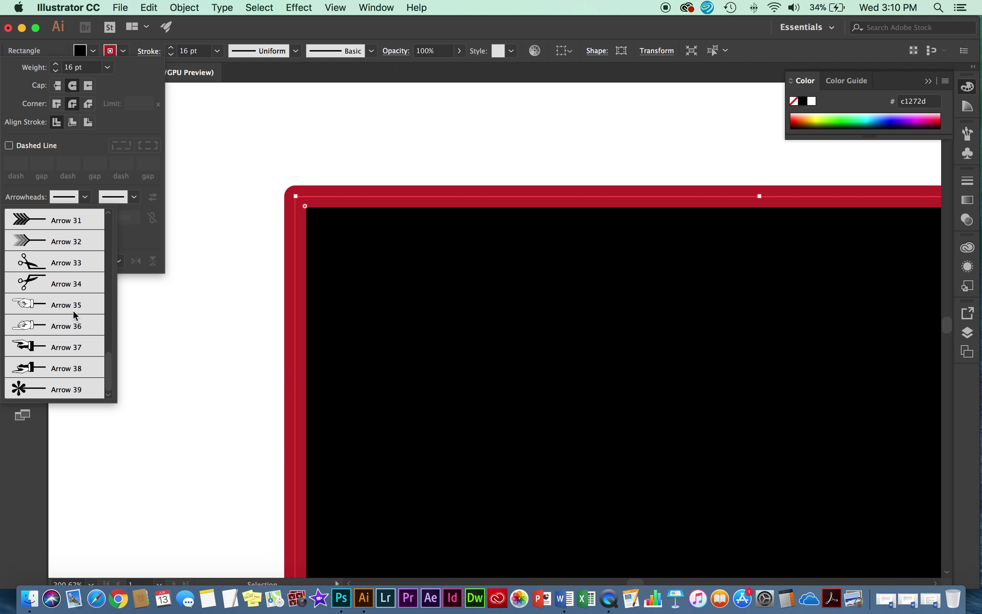
left_click(133, 200)
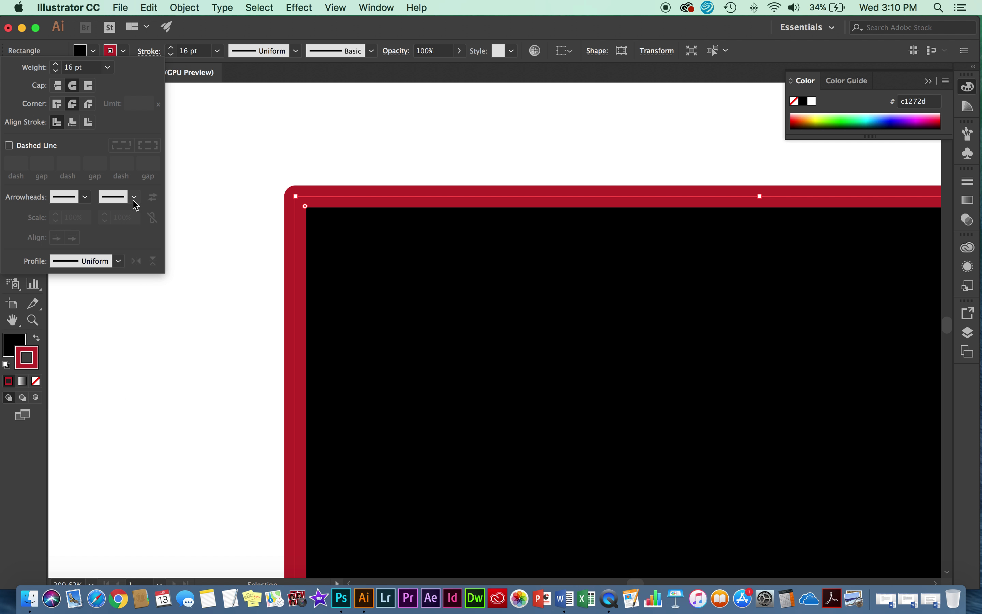
left_click(133, 200)
left_click(133, 200)
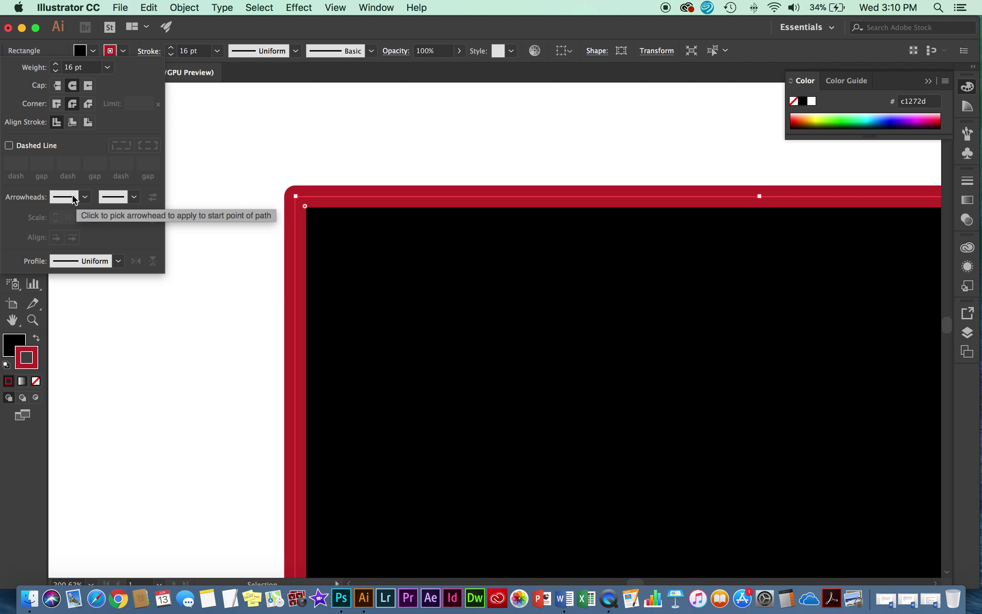
- Try Width Profile 3 on the square's stroke and restore the Uniform profile
left_click(119, 262)
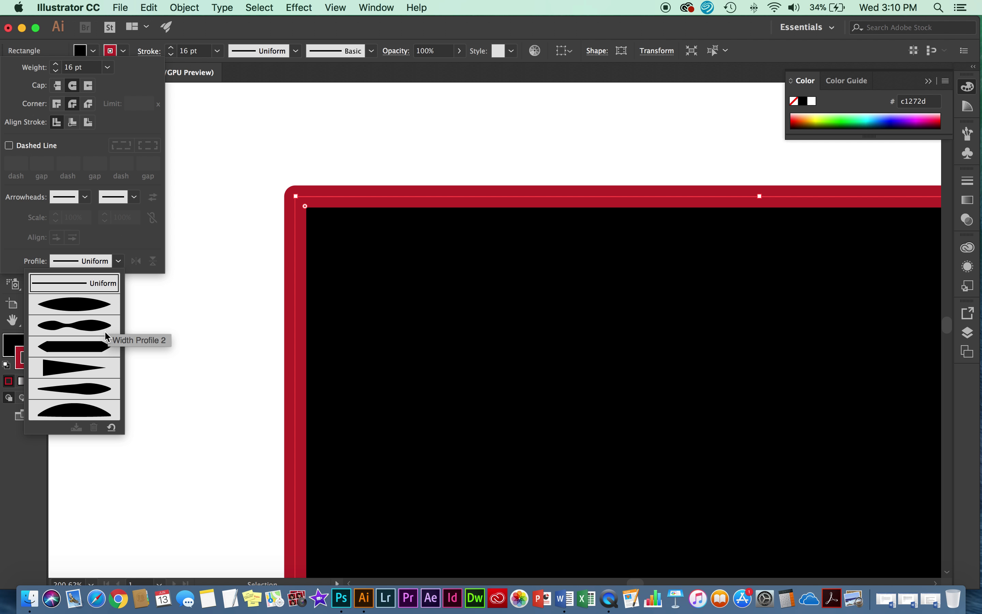
left_click(90, 347)
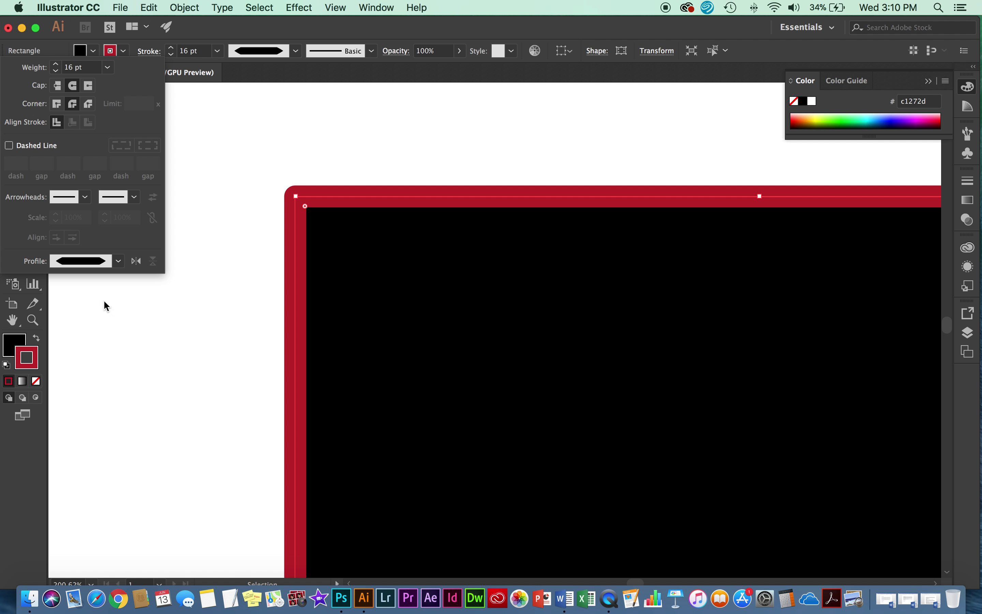
left_click(118, 263)
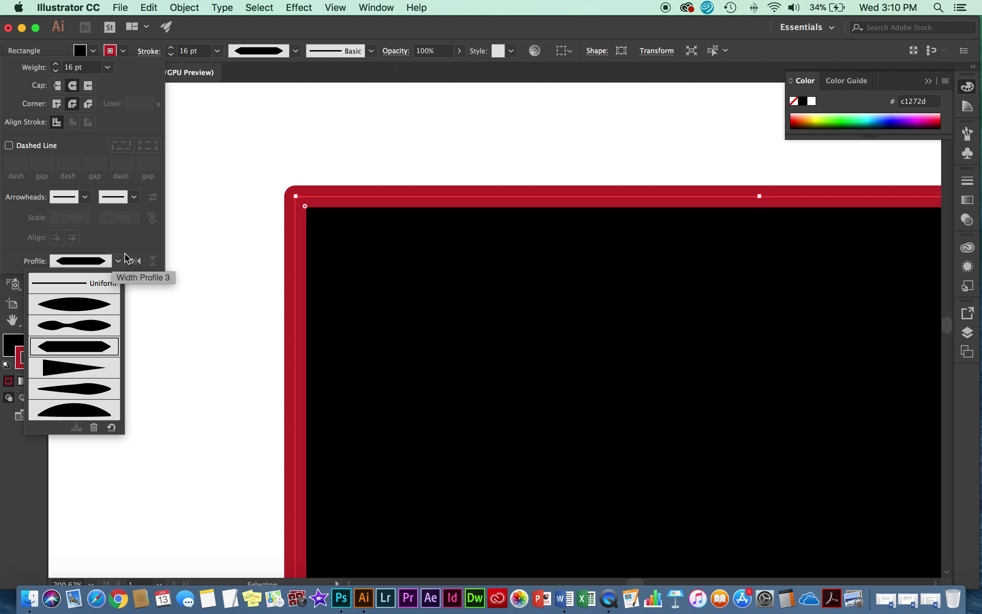
left_click(93, 289)
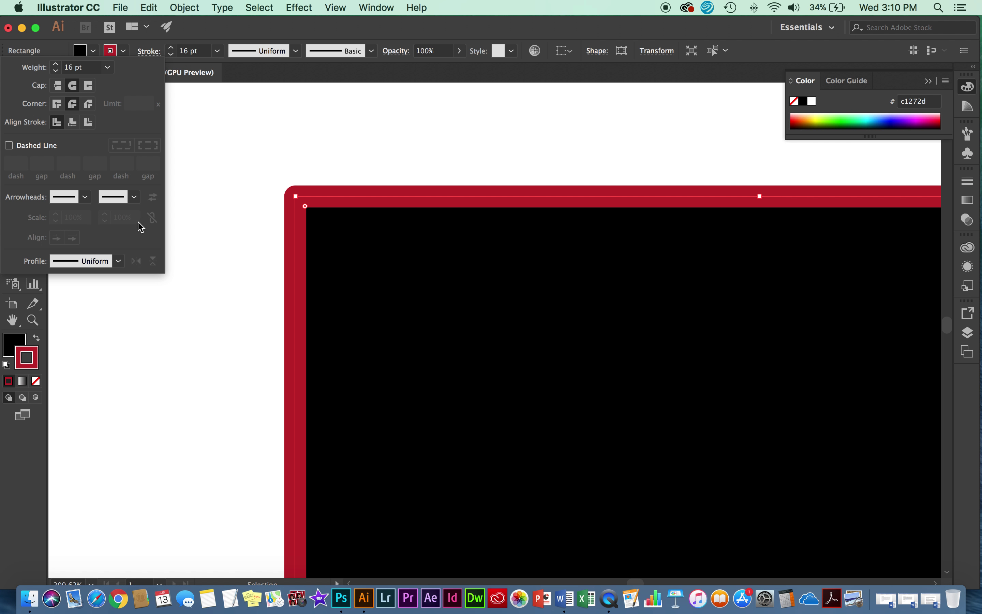
left_click(107, 67)
left_click(283, 200)
left_click(177, 121)
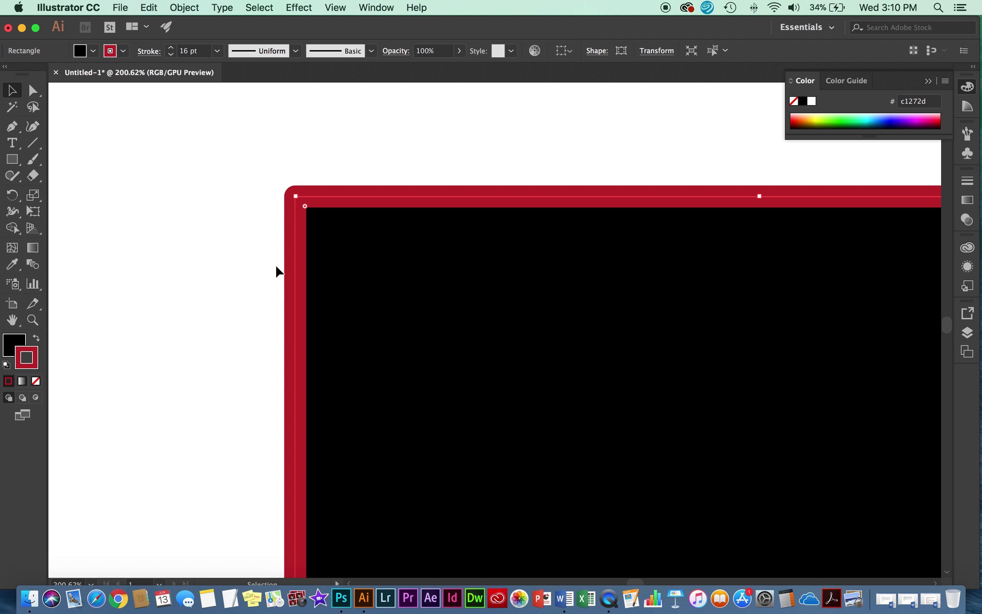
- Lock the Block 1 layer that holds the stroked square
key("z")
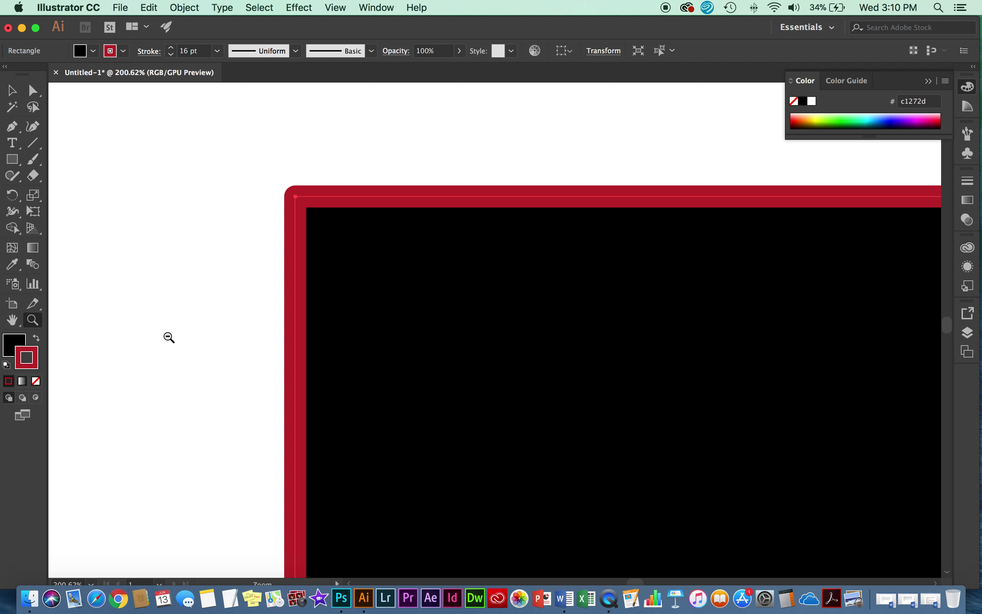
left_click_drag(169, 337, 70, 335)
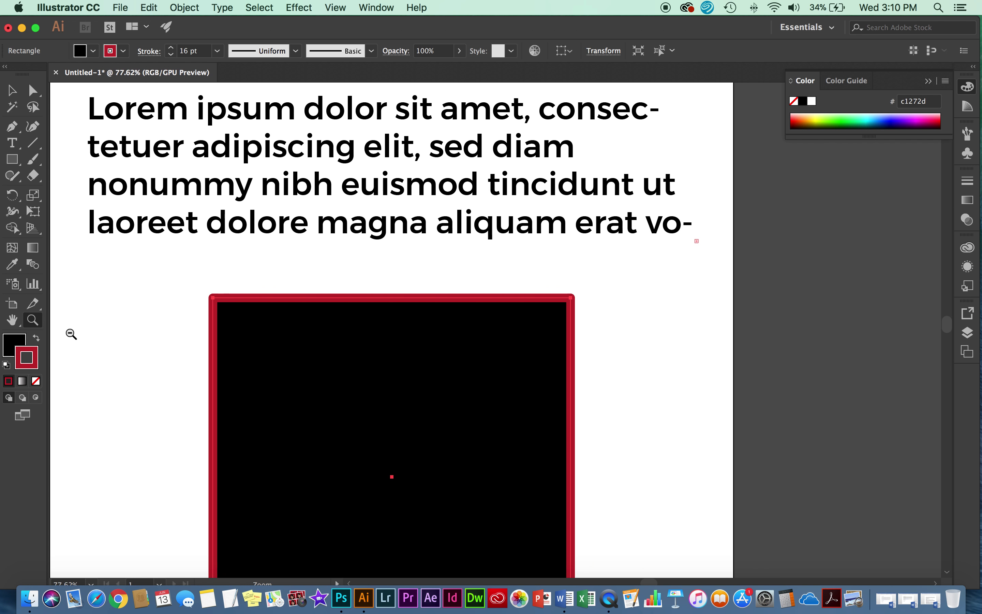
left_click_drag(262, 396, 201, 368)
scroll(207, 368, "left", 5)
scroll(207, 367, "up", 2)
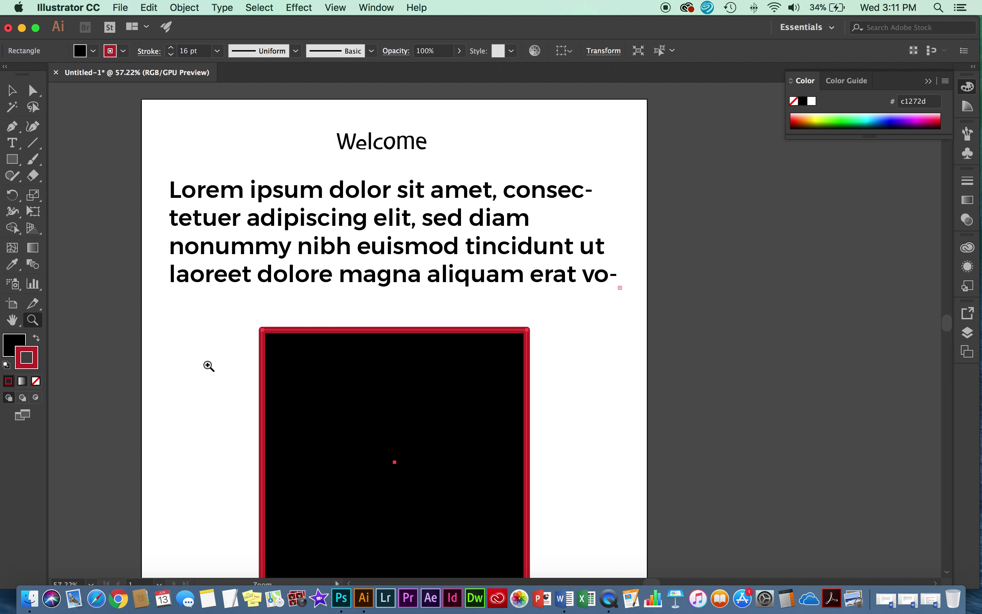
scroll(230, 379, "down", 5)
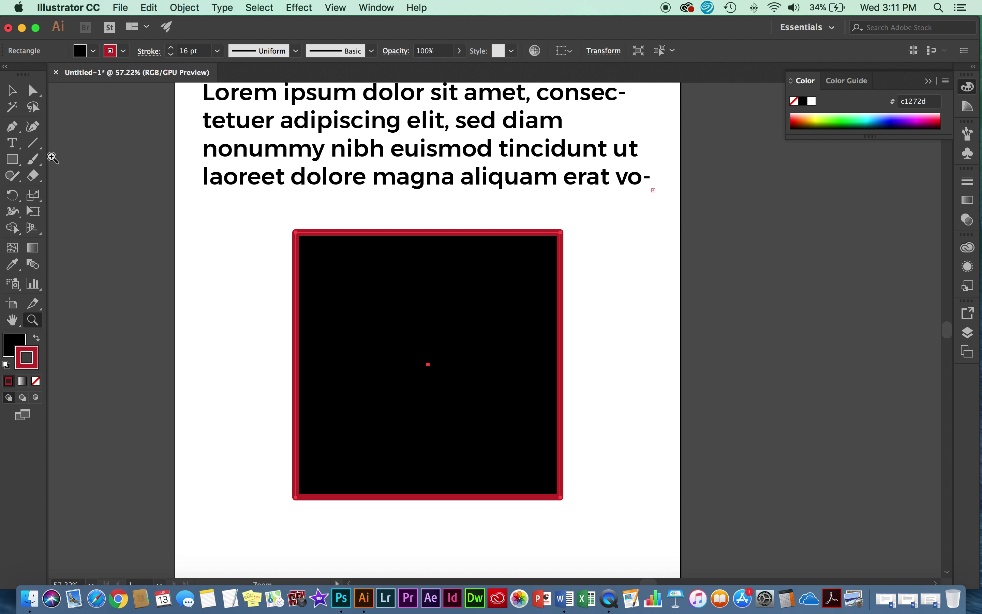
left_click(12, 95)
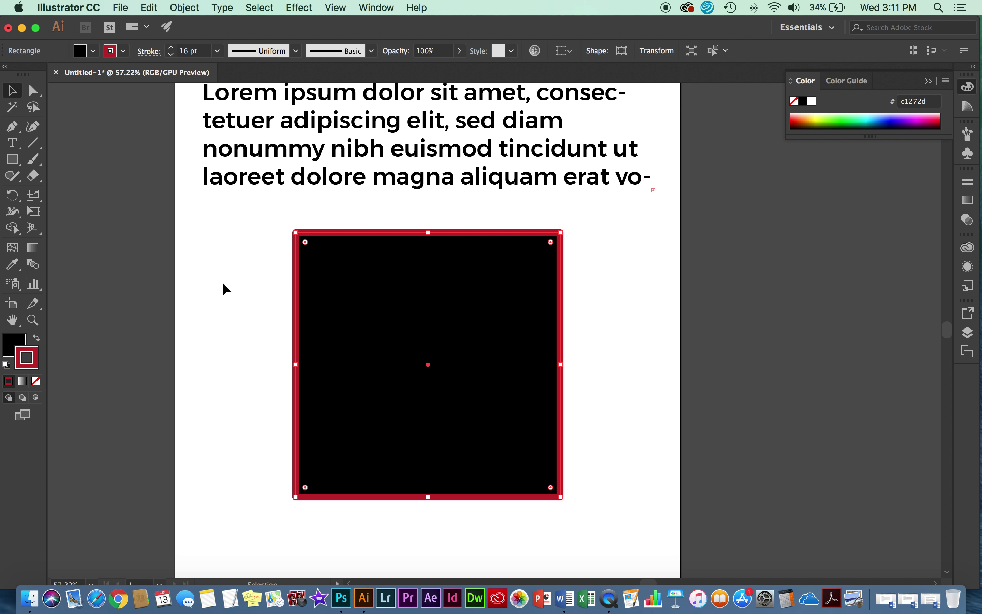
scroll(733, 295, "right", 1)
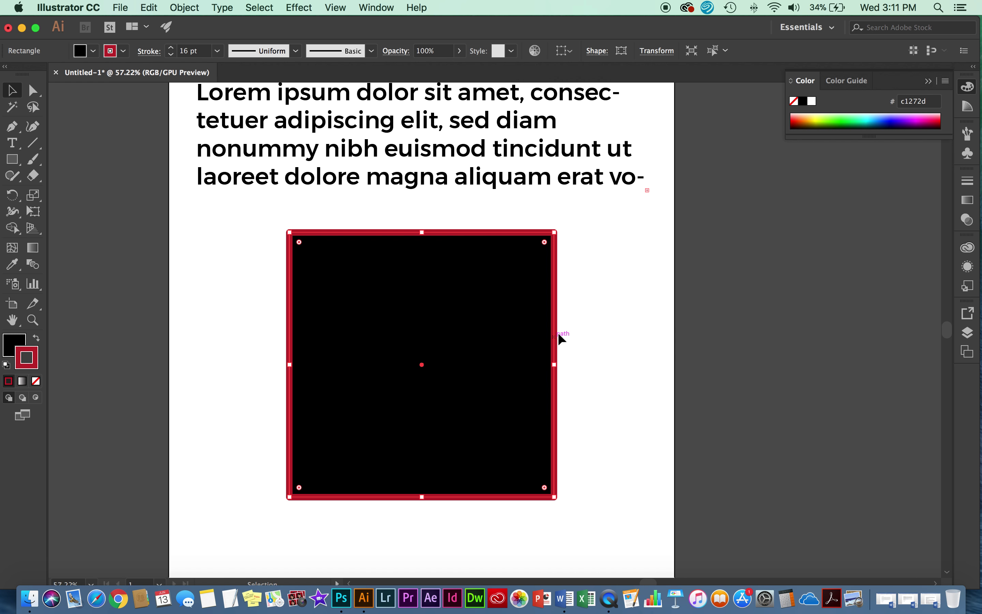
left_click(974, 339)
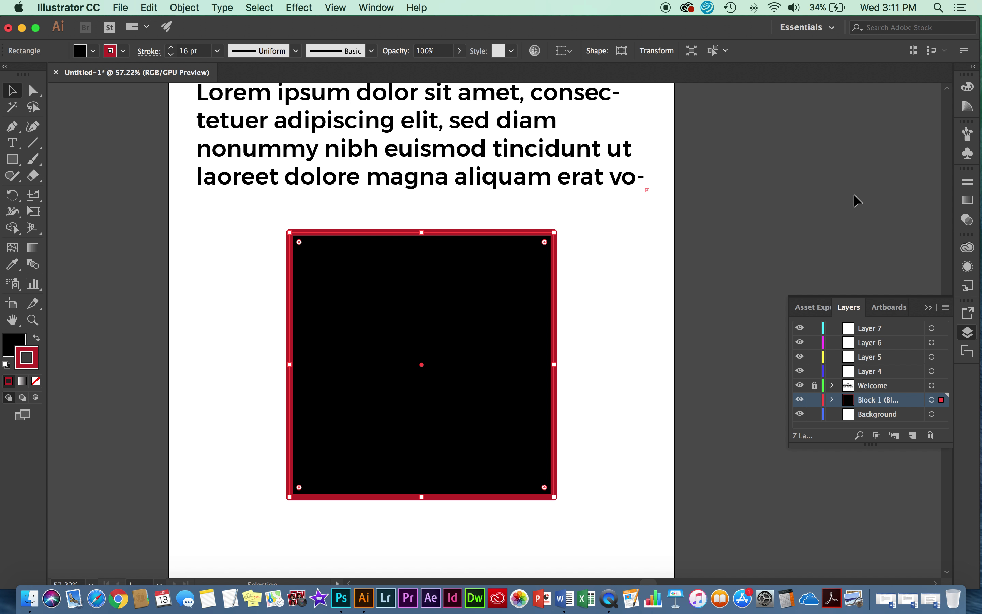
left_click(814, 399)
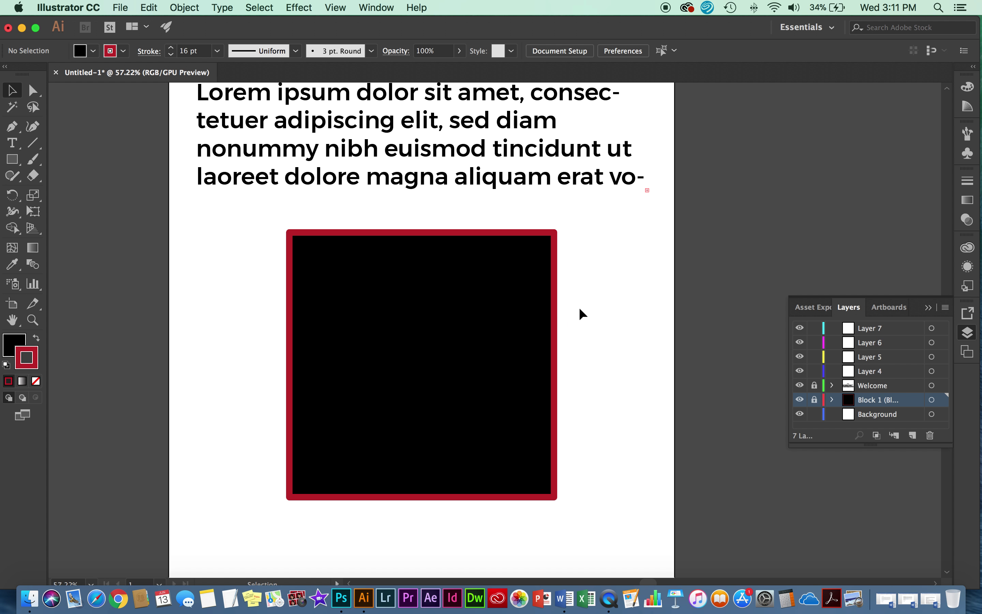
- Bring up the document's color swatches in the workspace
scroll(579, 309, "left", 1)
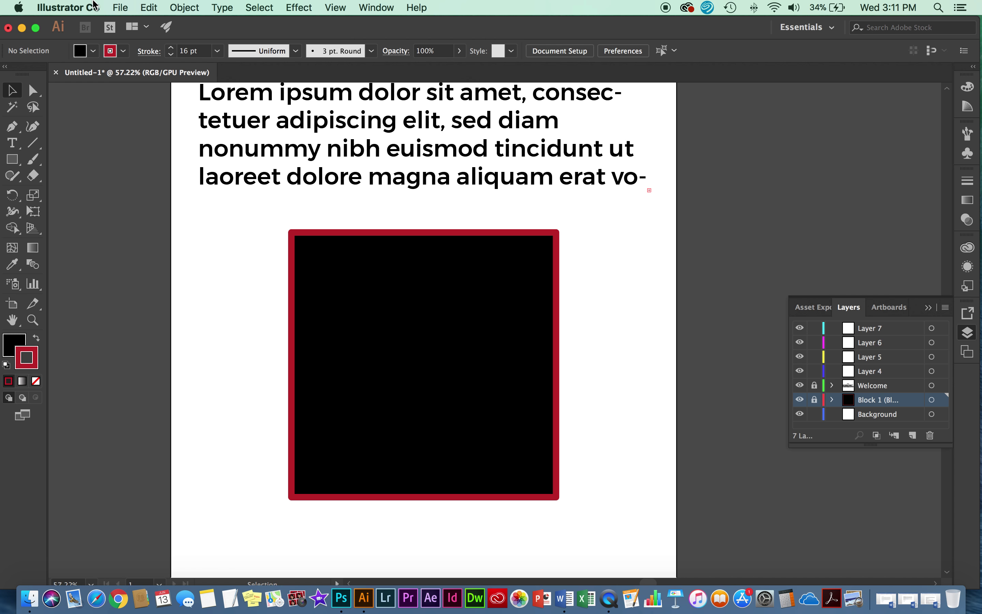
left_click(387, 5)
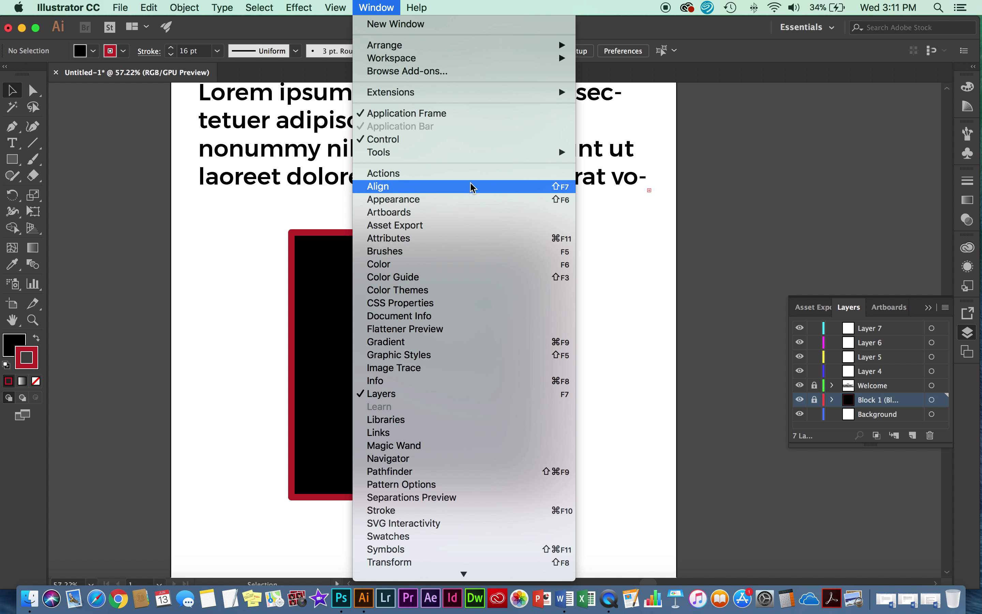
mouse_move(433, 576)
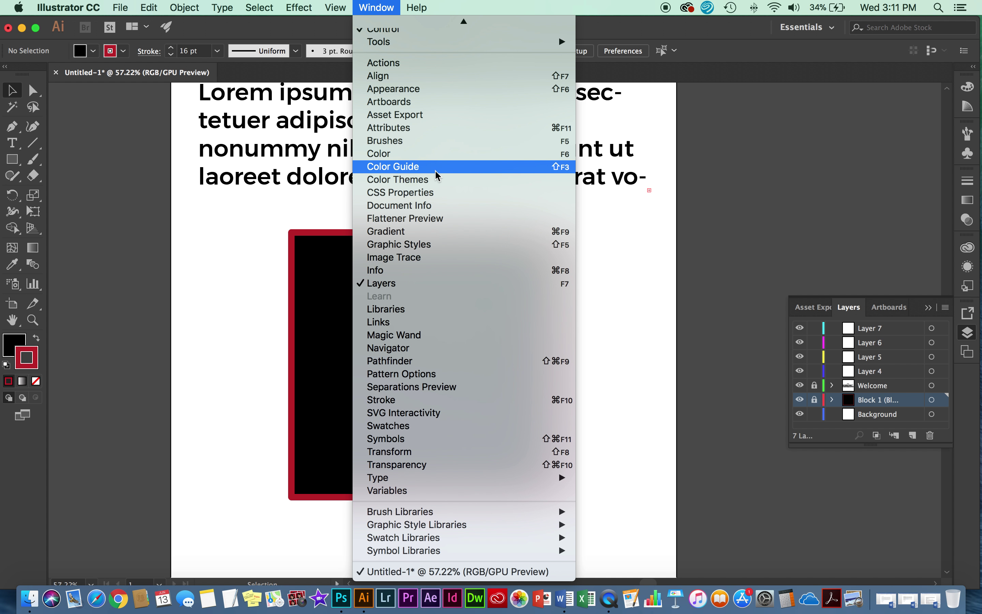
left_click(411, 430)
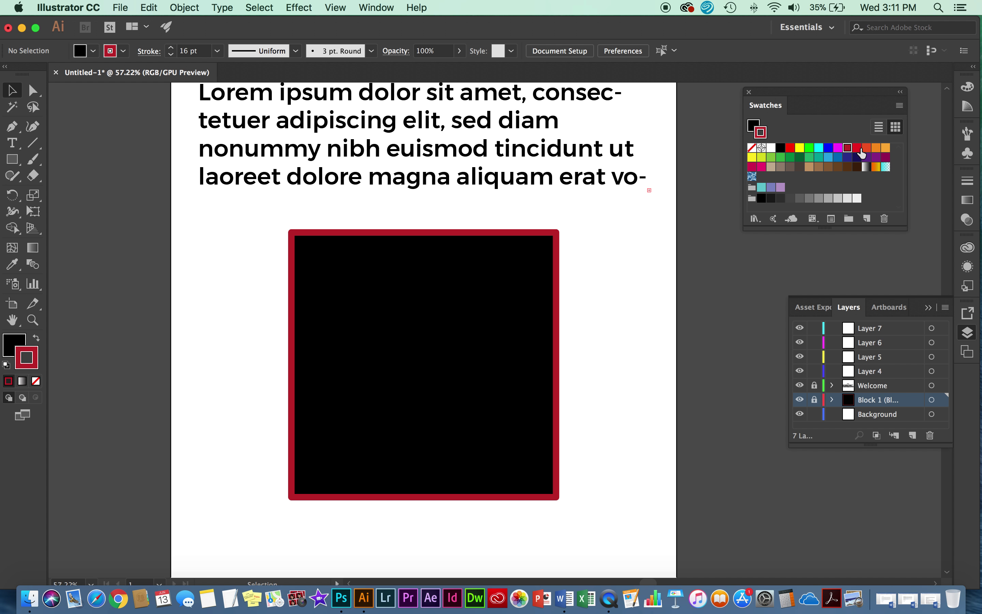
left_click_drag(842, 229, 798, 223)
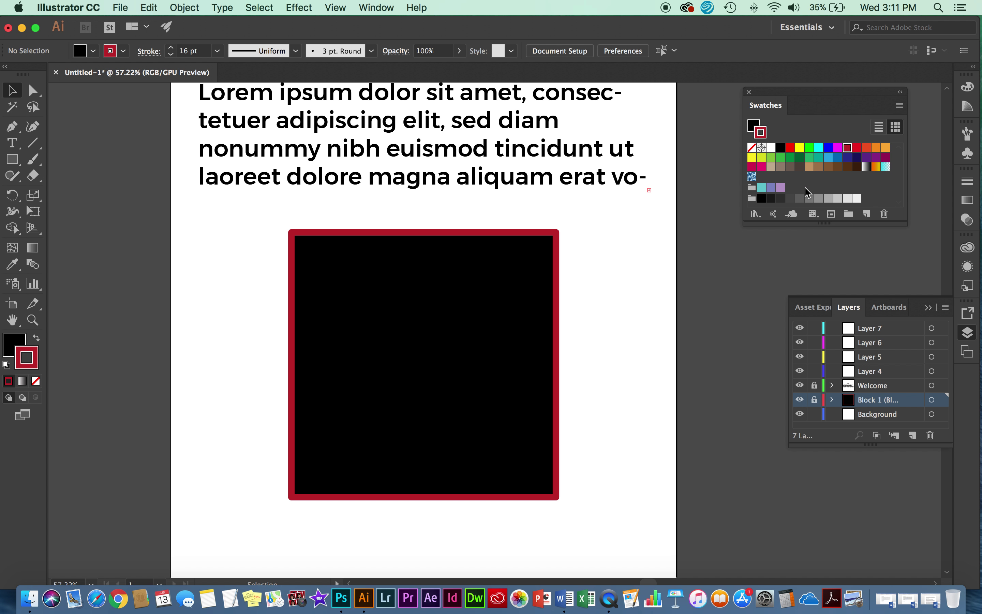
left_click(375, 7)
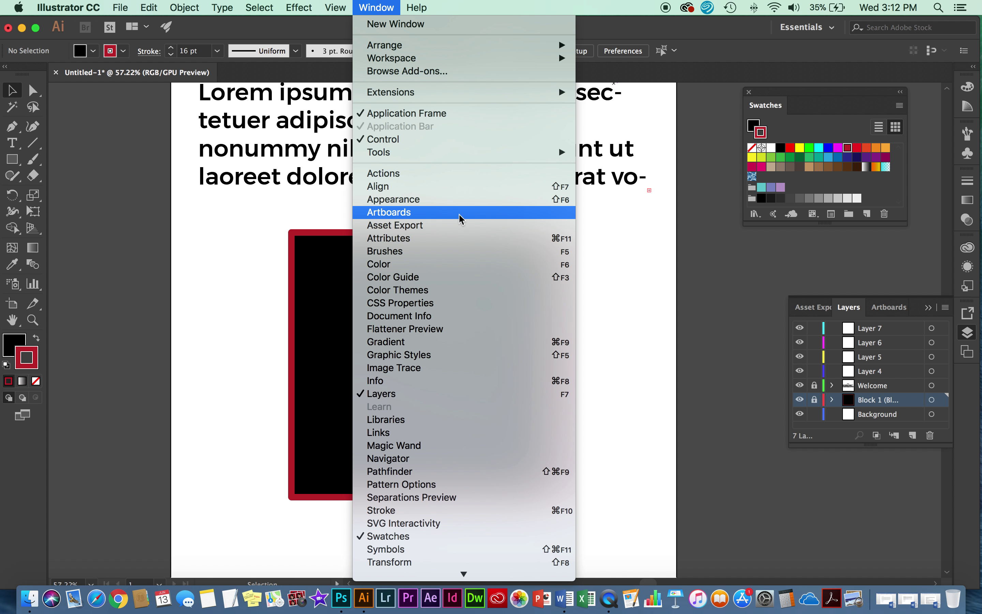
scroll(460, 219, "down", 3)
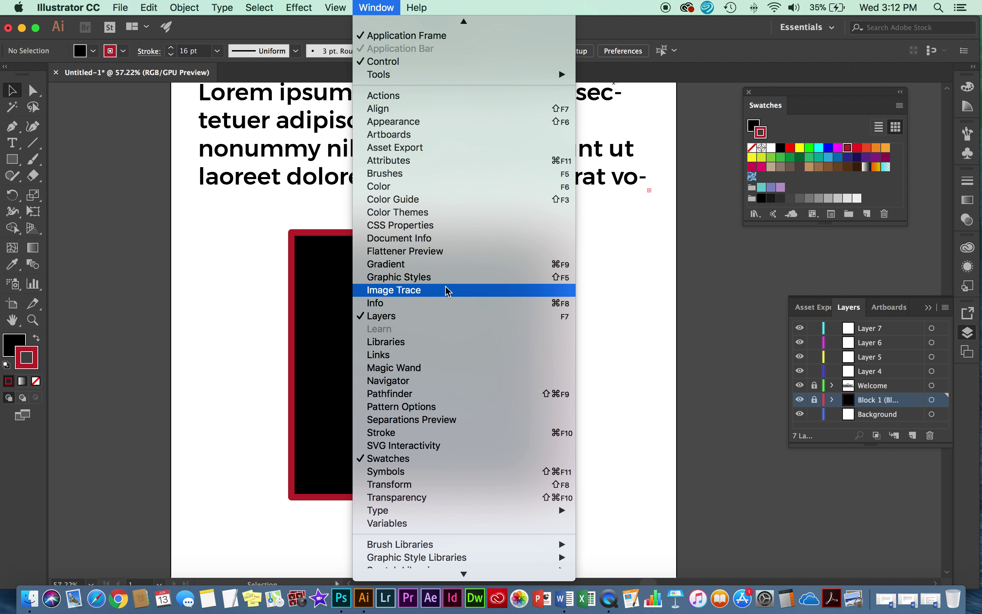
scroll(446, 290, "down", 2)
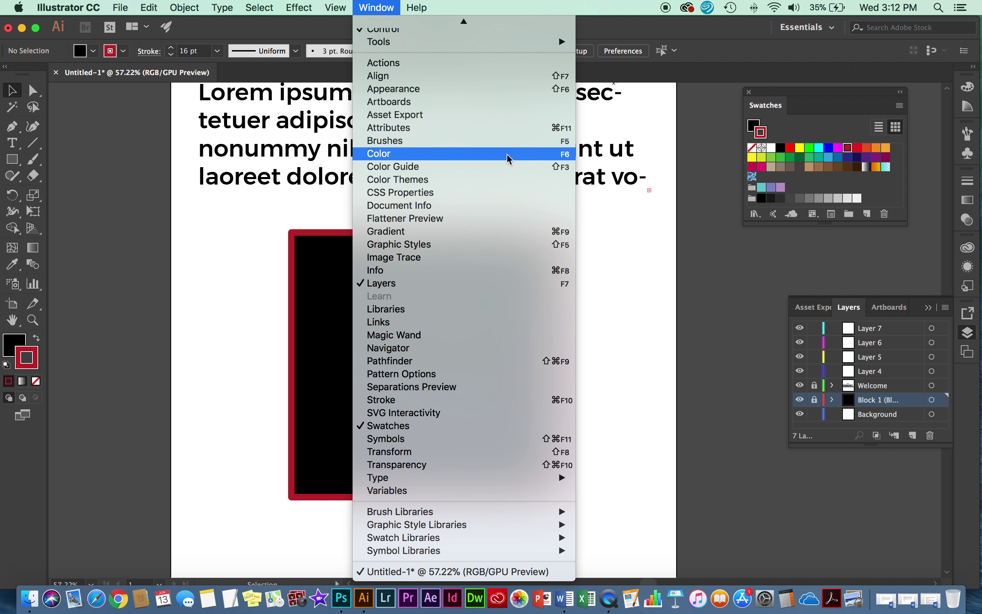
left_click(698, 128)
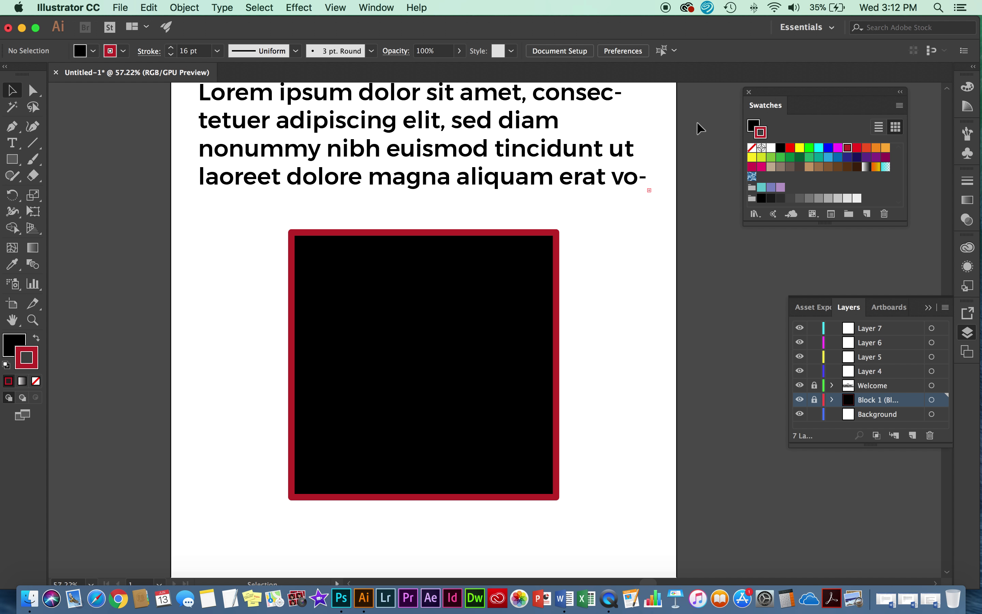
- Examine the General, Selection & Anchor Display, Type, Units and Appearance of Black preferences, including the choices for general units
left_click(63, 9)
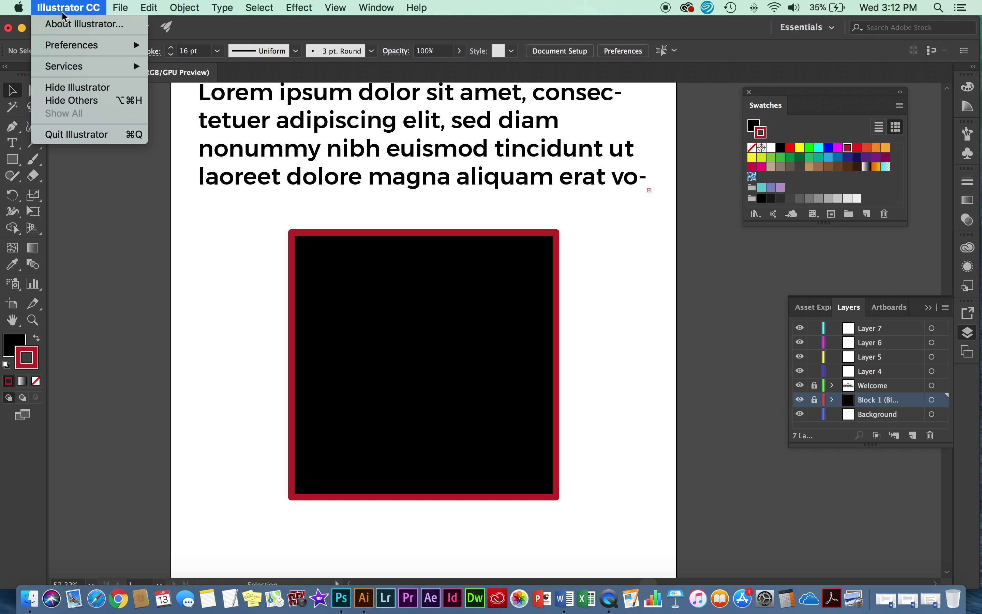
mouse_move(73, 45)
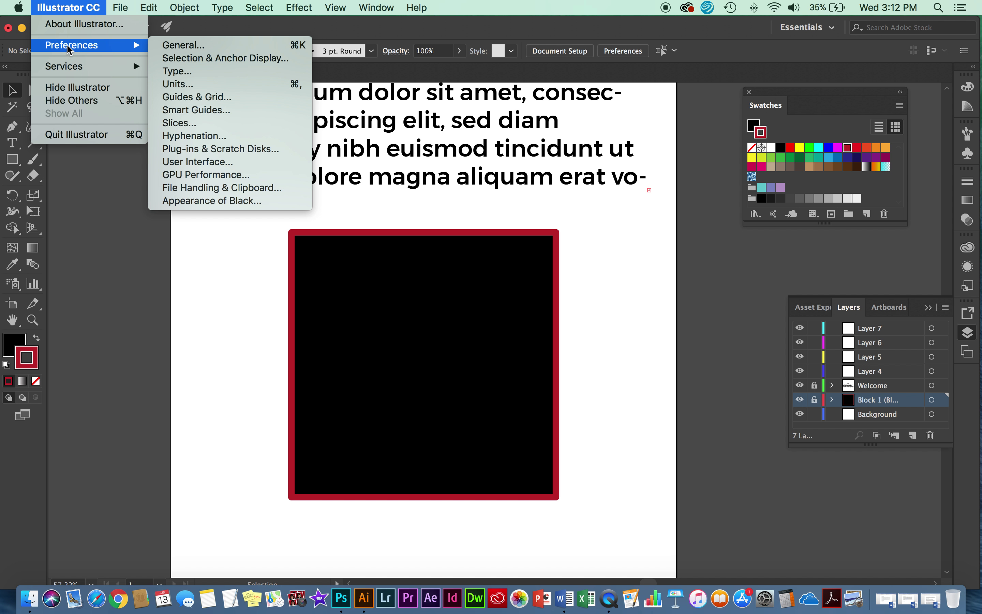
left_click(168, 48)
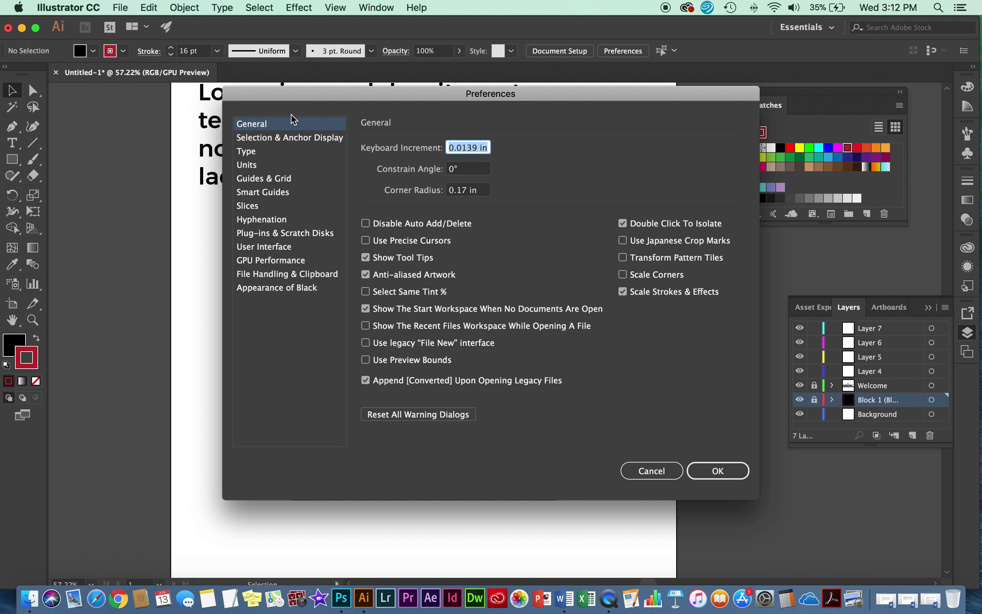
left_click(310, 137)
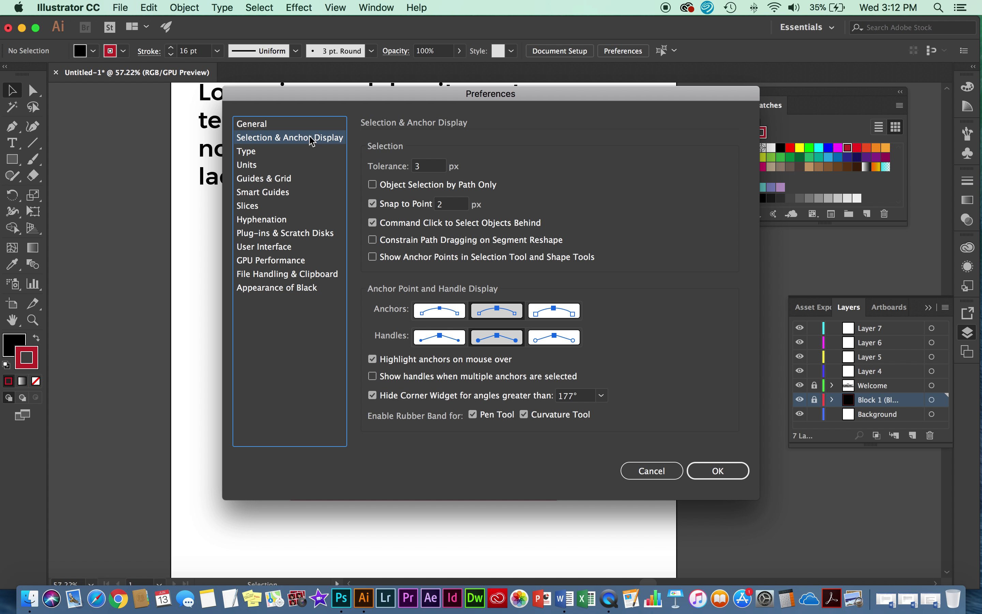
left_click(311, 154)
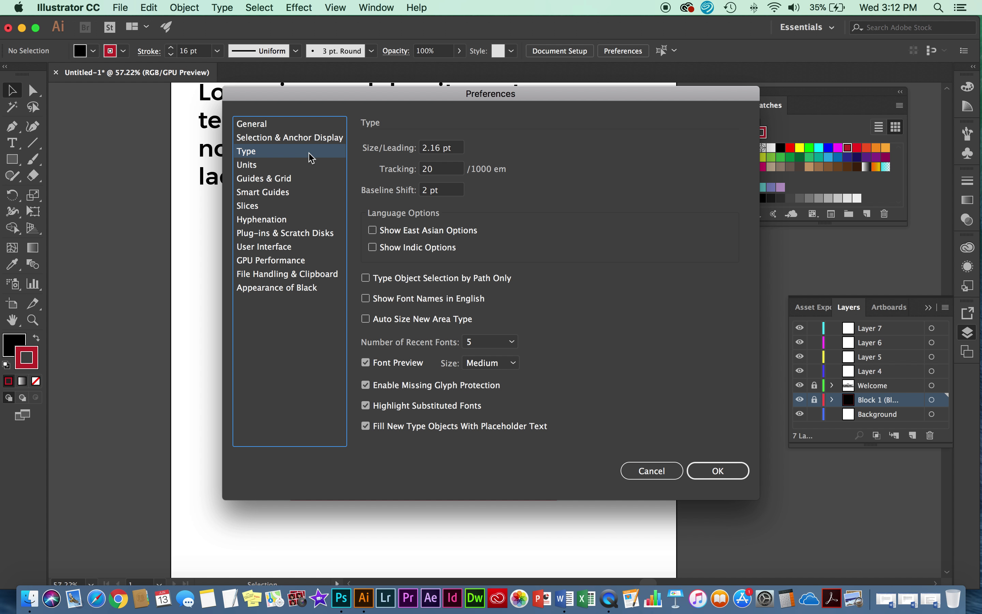
left_click(310, 167)
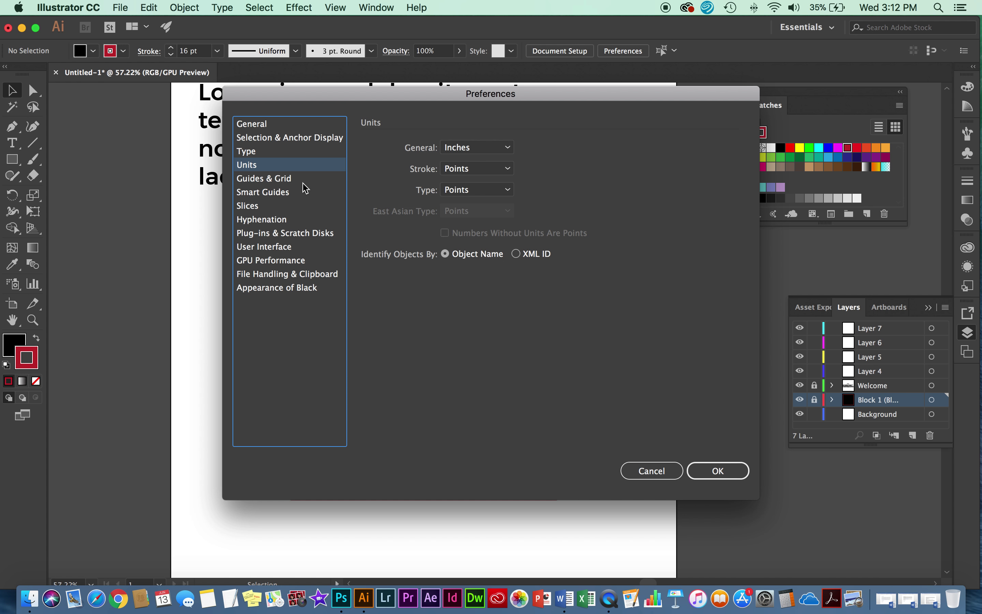
left_click(508, 151)
left_click(508, 154)
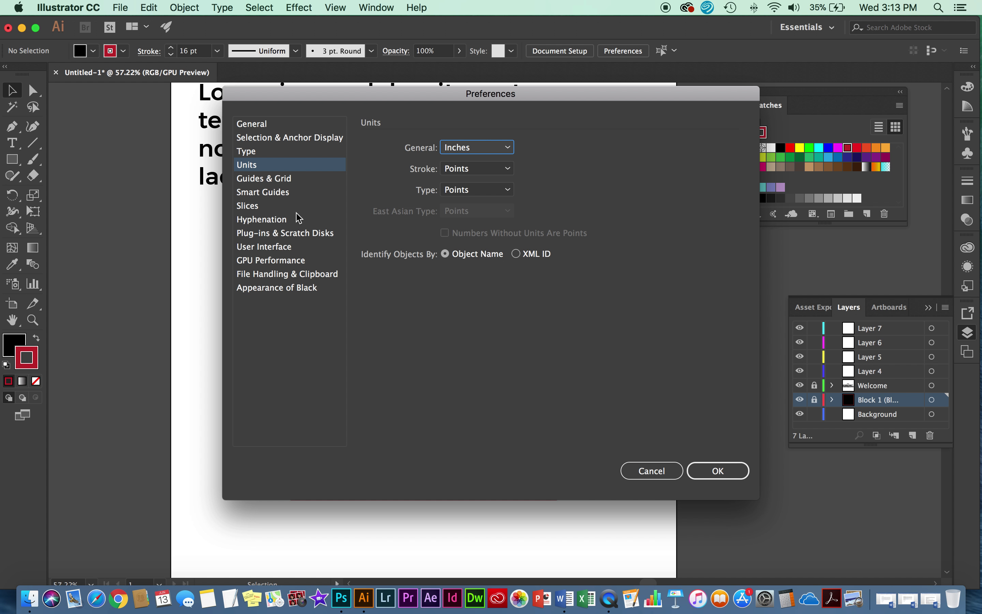
left_click(305, 290)
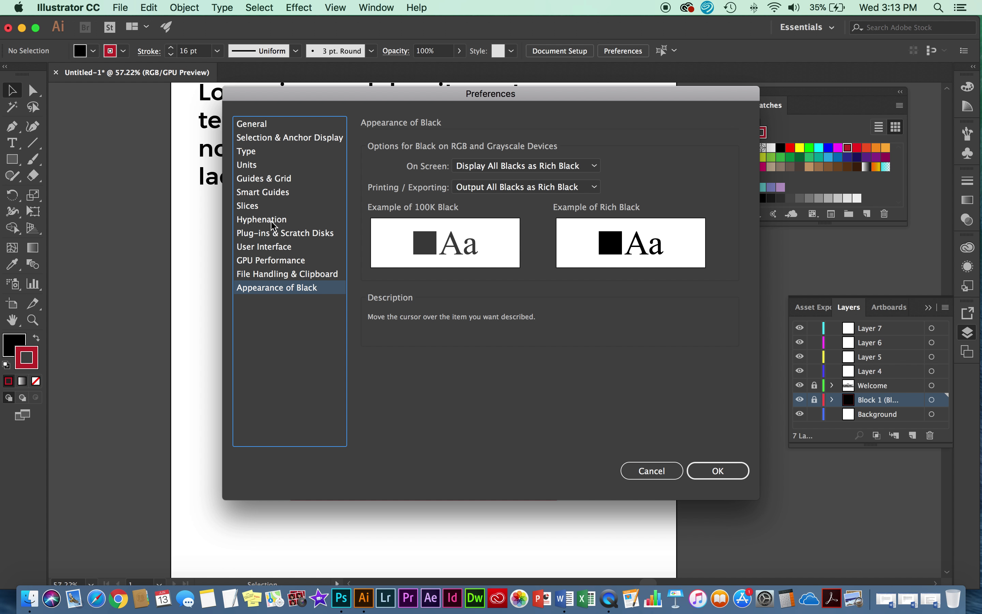
- Try the lightest and darkest user interface brightness, and set the brightness to Medium Dark
left_click(291, 248)
left_click(504, 156)
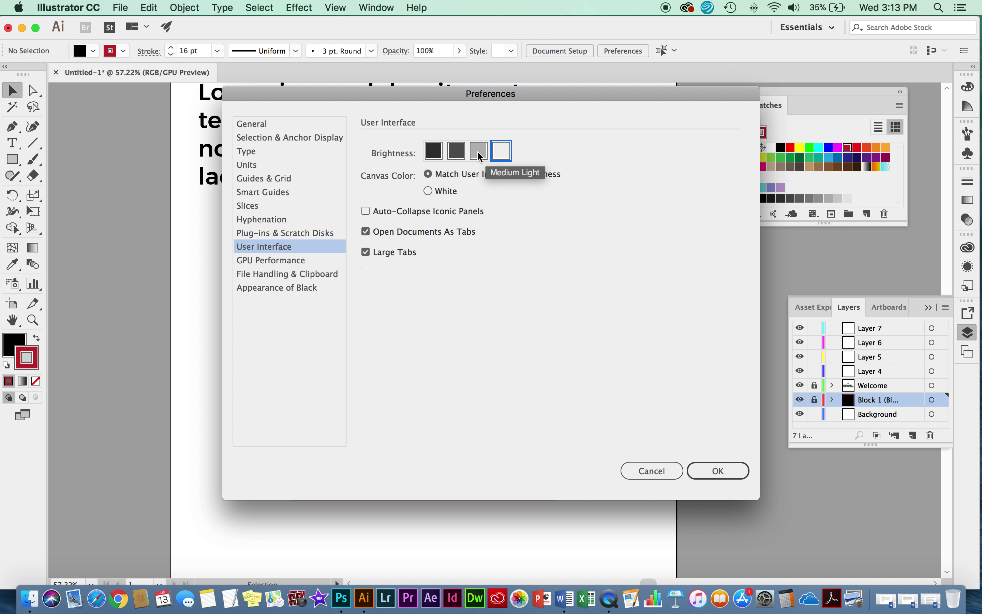
left_click(439, 155)
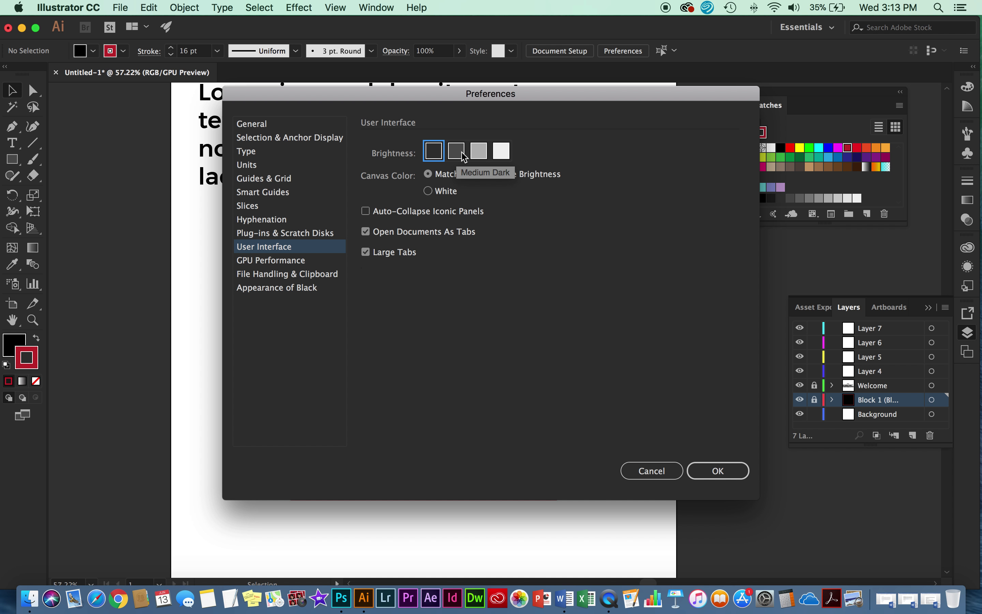
left_click(463, 157)
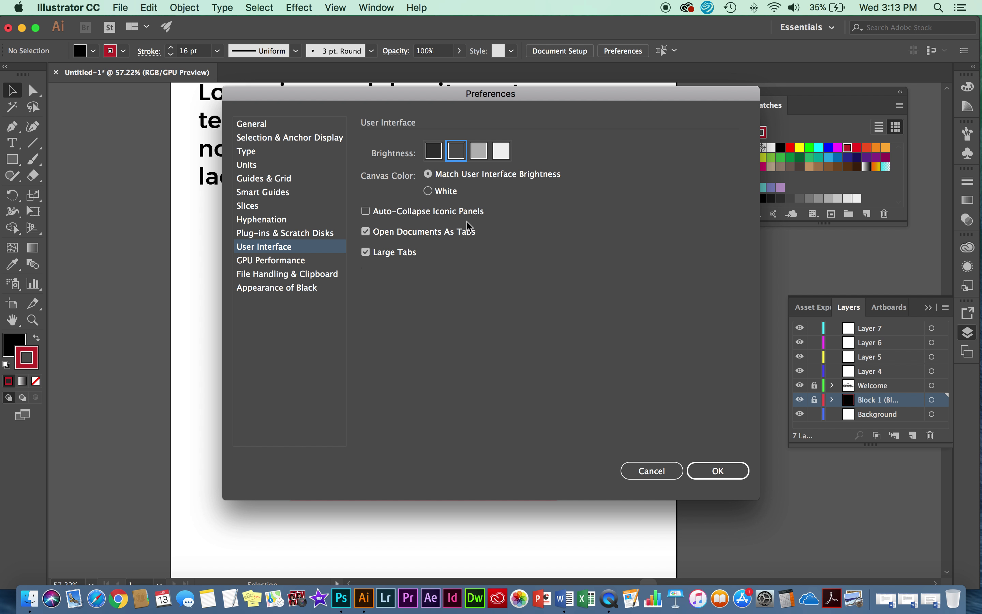
- Review the File Handling & Clipboard and Appearance of Black preferences, and accept the preferences
left_click(324, 260)
left_click(327, 276)
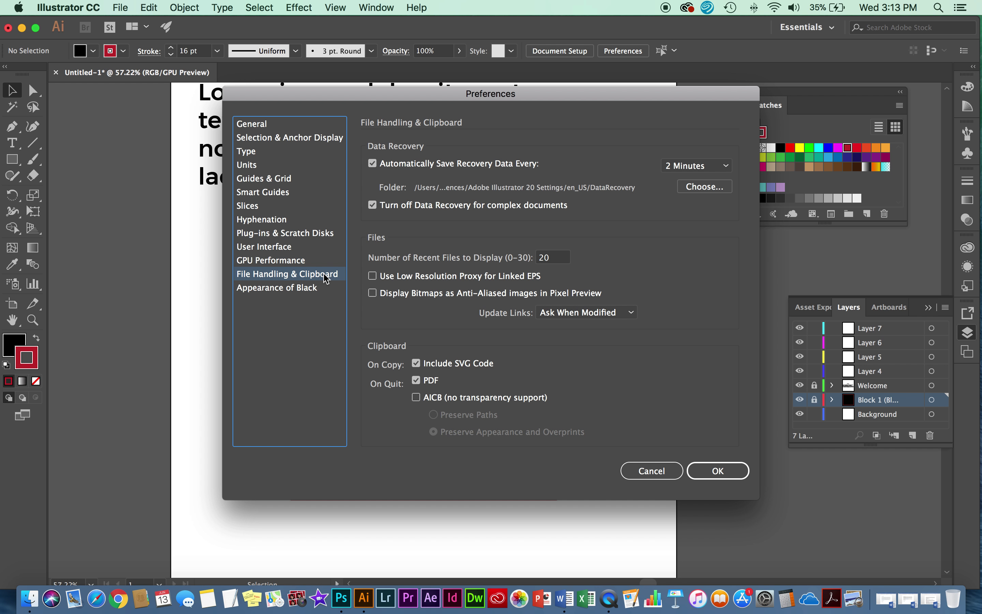
left_click(329, 289)
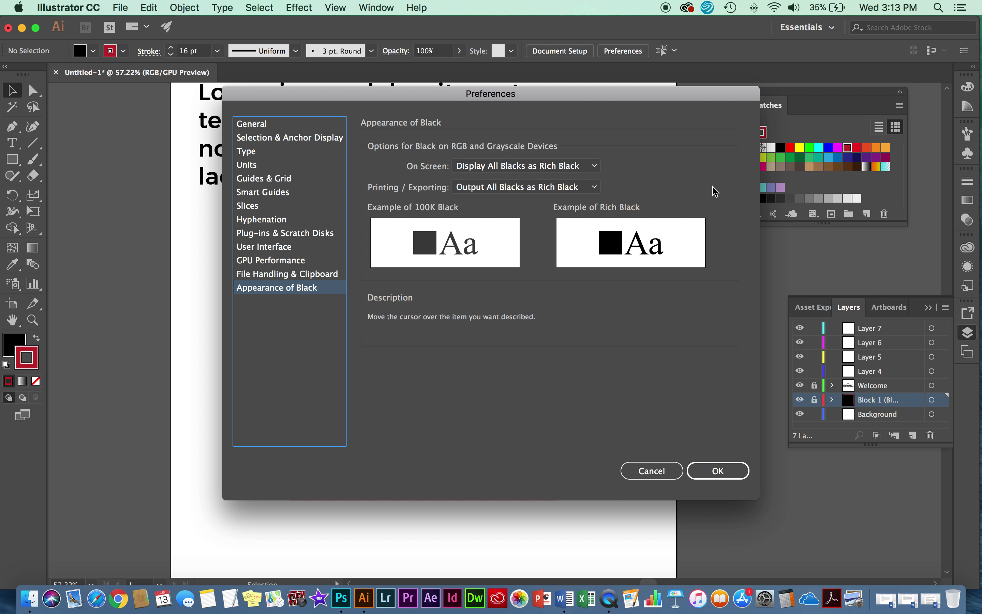
left_click_drag(351, 97, 525, 141)
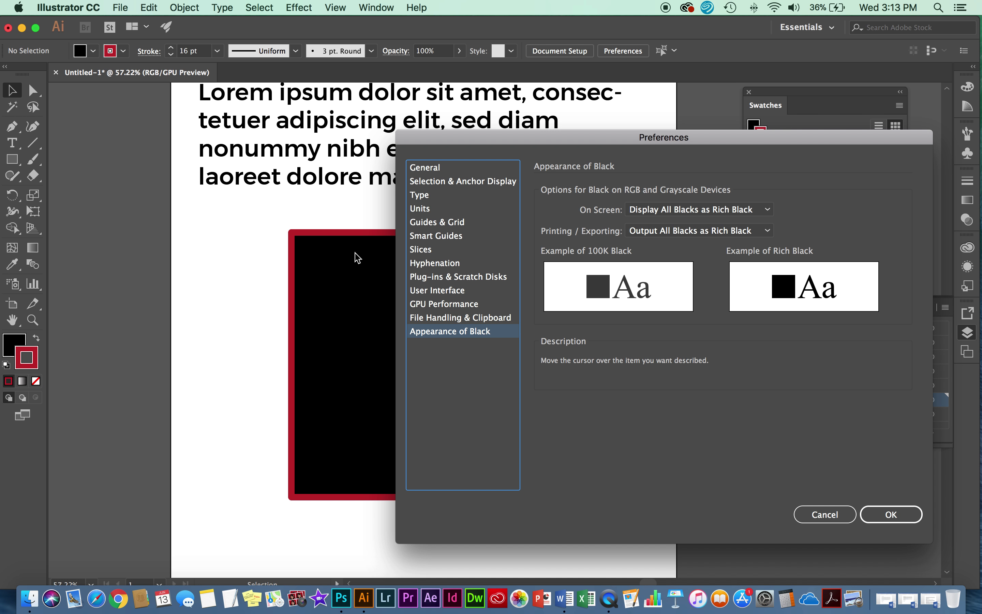
left_click_drag(585, 139, 499, 90)
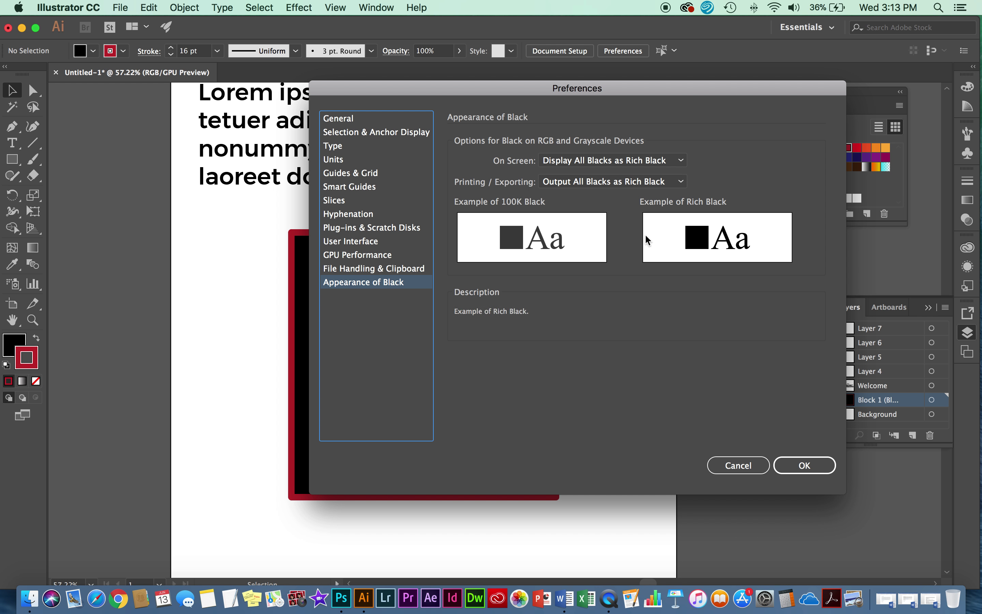
left_click_drag(625, 90, 493, 111)
left_click(672, 487)
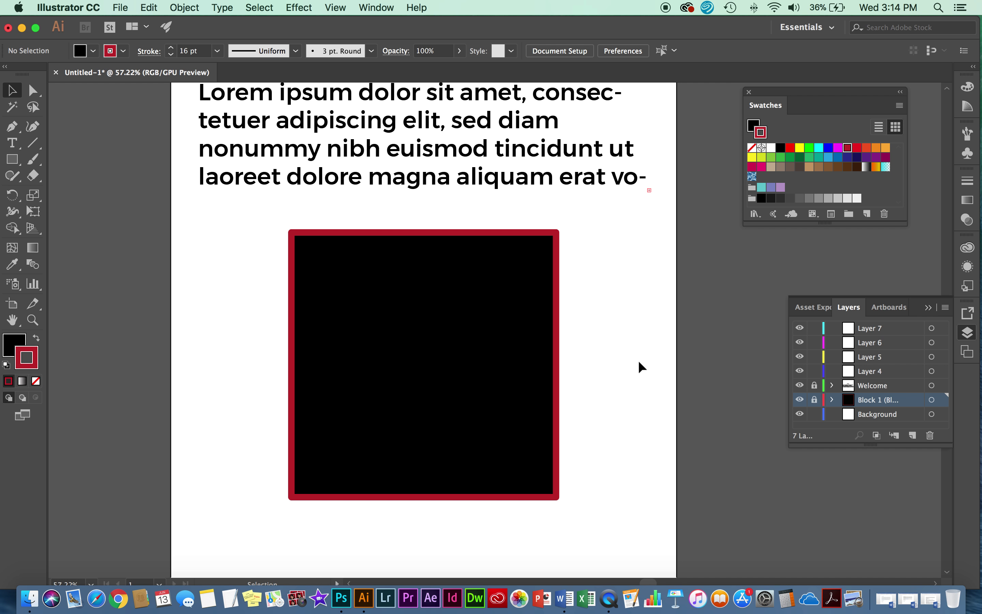
- Unlock the Block 1 layer and select its square with the fill color active for editing
left_click(814, 400)
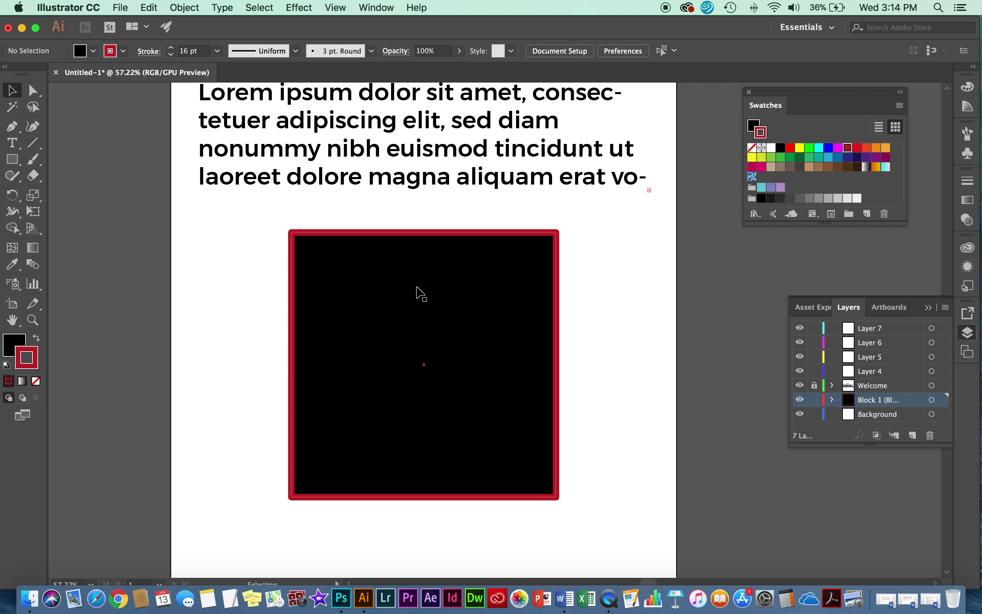
left_click(403, 295)
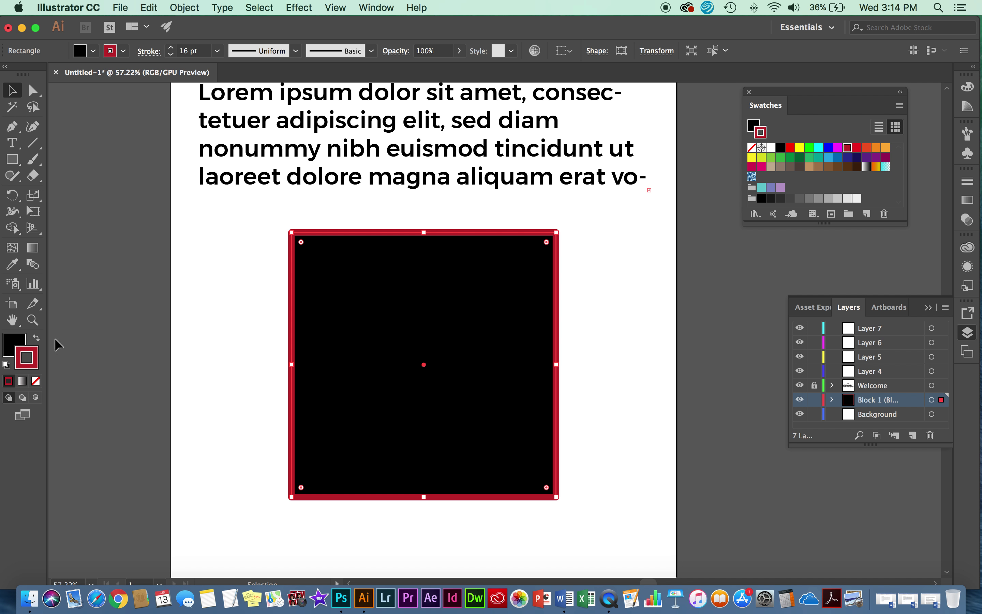
left_click(20, 343)
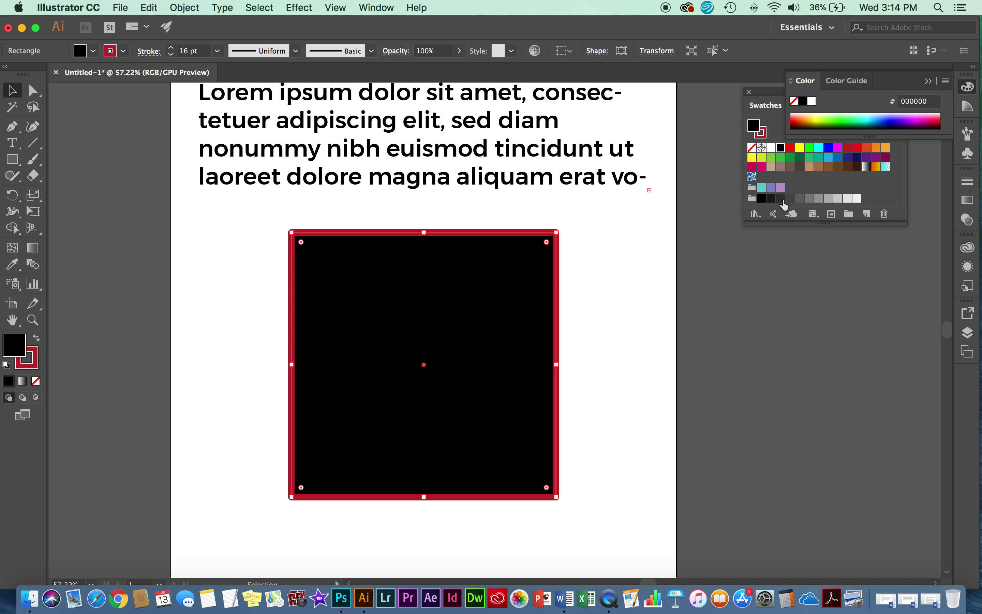
left_click(835, 177)
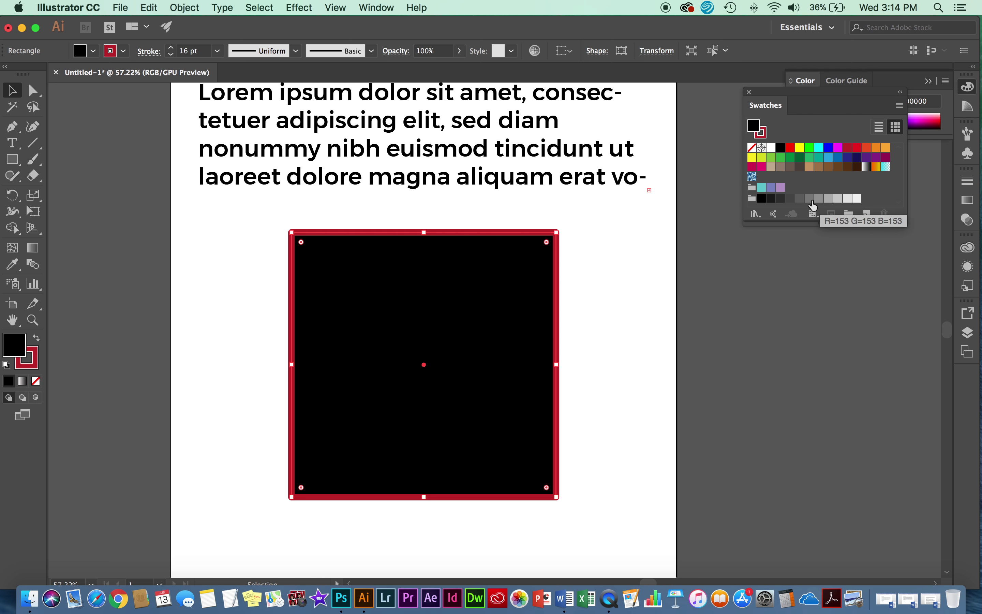
- Try the gray swatches one after another as the square's fill, from near-black up to the light gray R=230 G=230 B=230
left_click(771, 199)
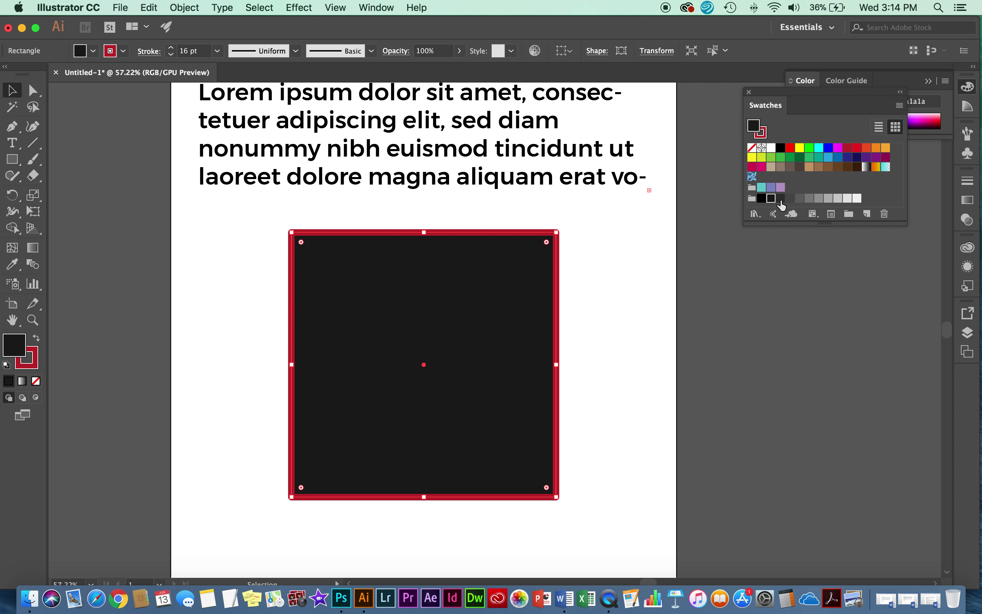
left_click(780, 199)
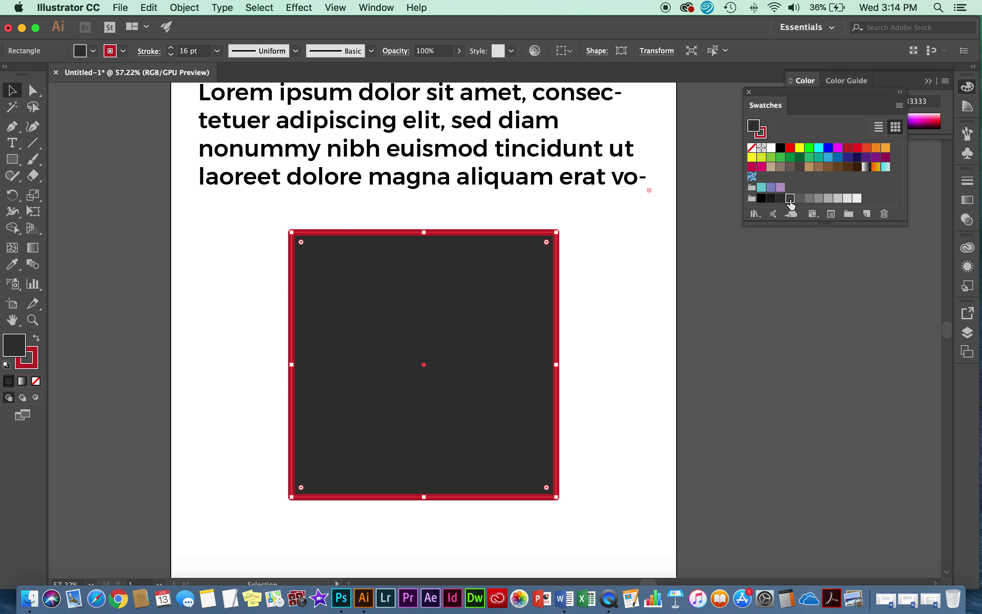
left_click(790, 199)
left_click(800, 199)
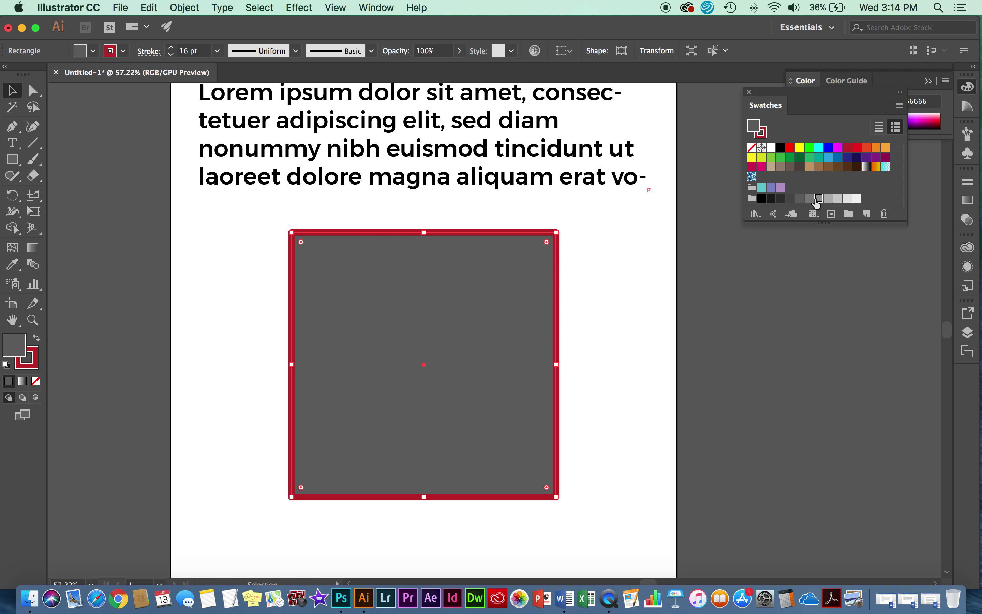
left_click(817, 199)
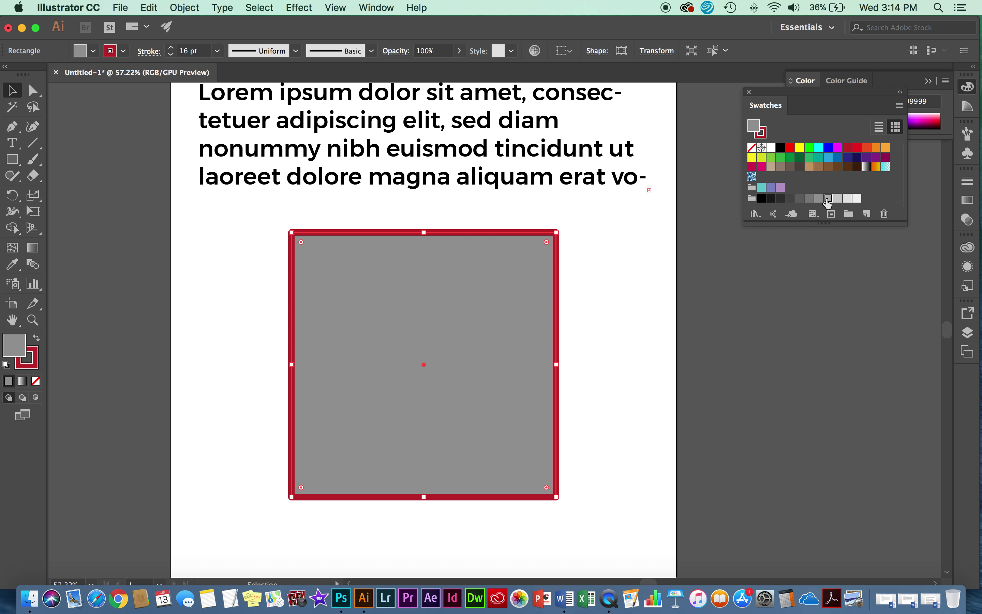
left_click(828, 198)
left_click(837, 198)
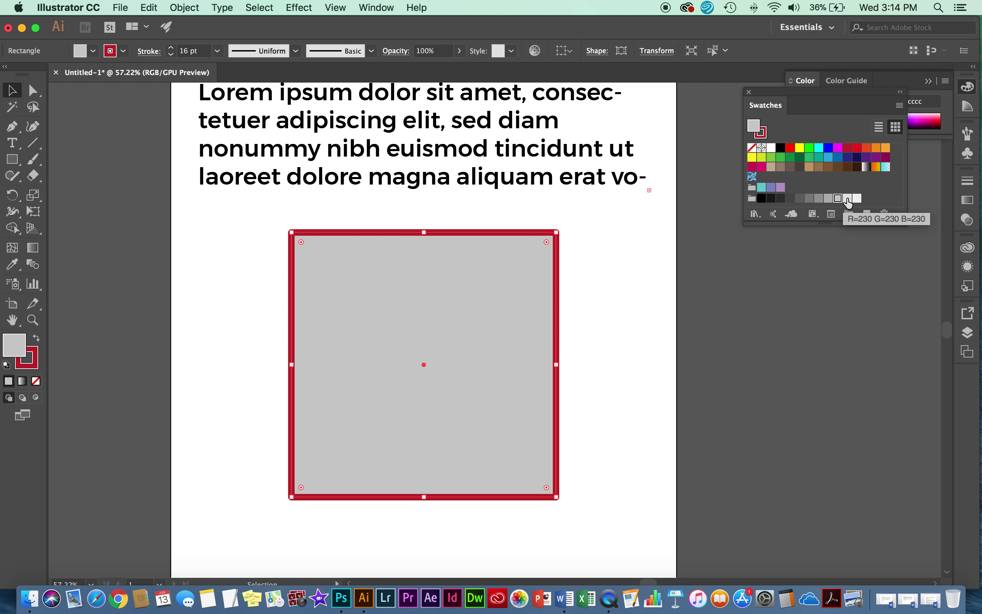
left_click(847, 198)
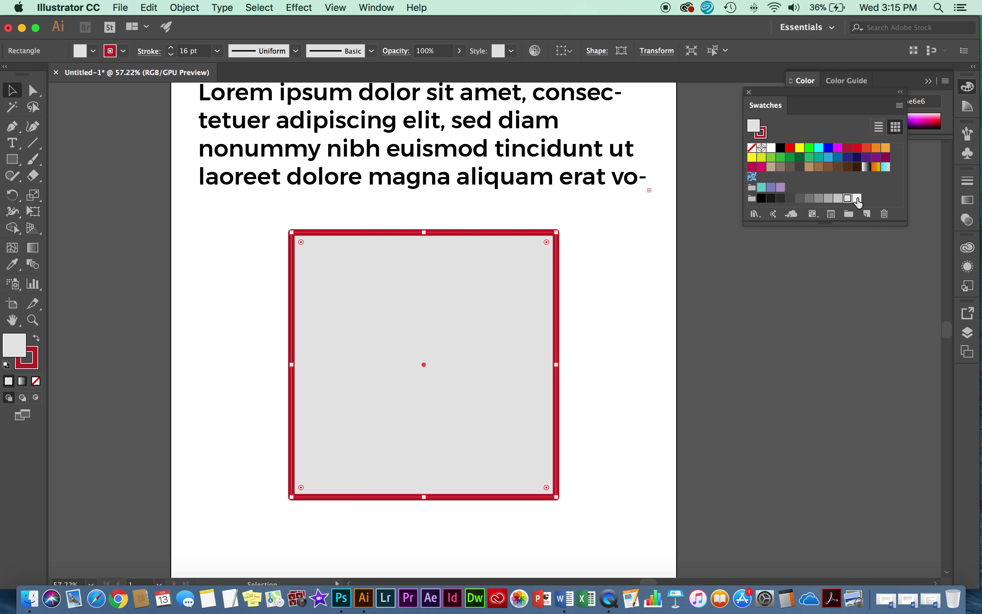
- Fill the square with the near-black gray swatch 1a1a1a next to black, and deselect it
left_click(764, 200)
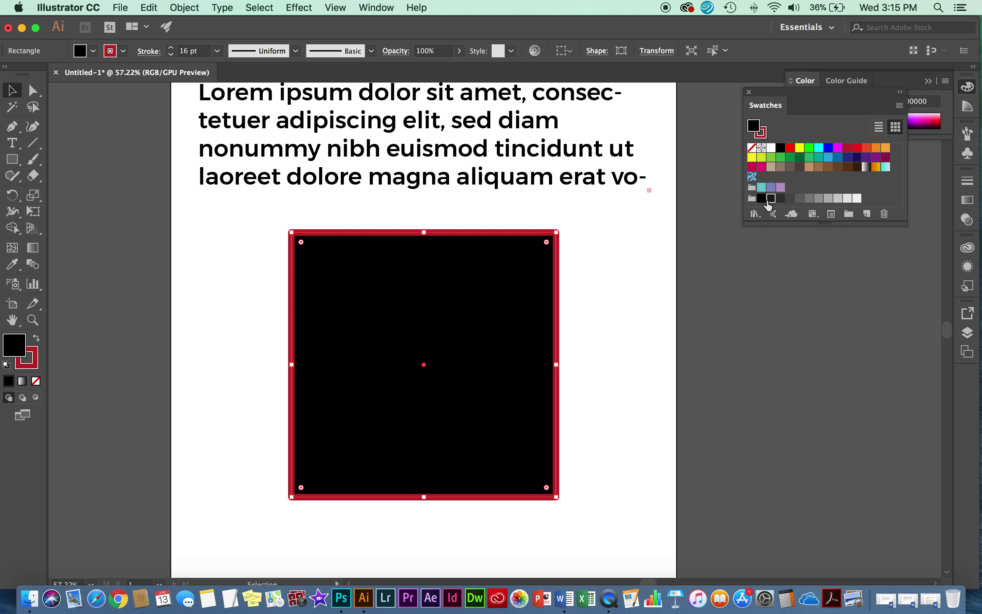
left_click(771, 199)
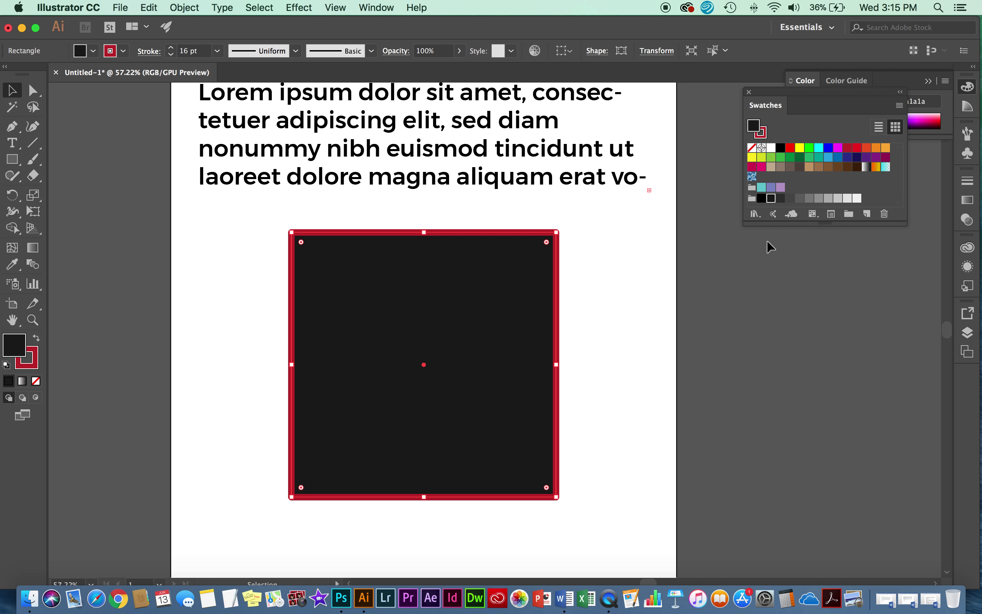
left_click(615, 279)
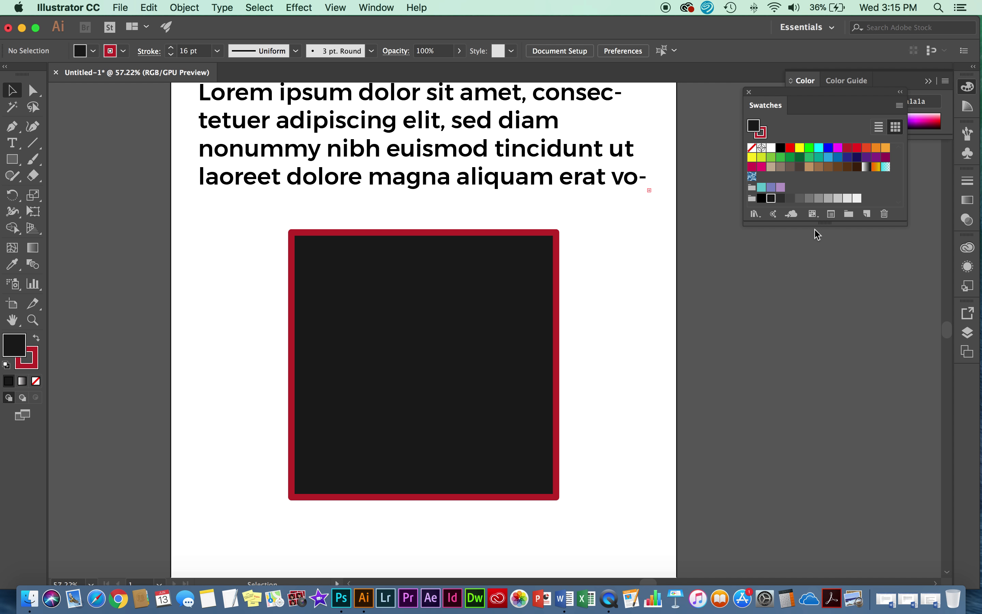
- Try the light gray R=242 G=242 B=242 as the square's fill and restore the near-black gray 1a1a1a
left_click(857, 198)
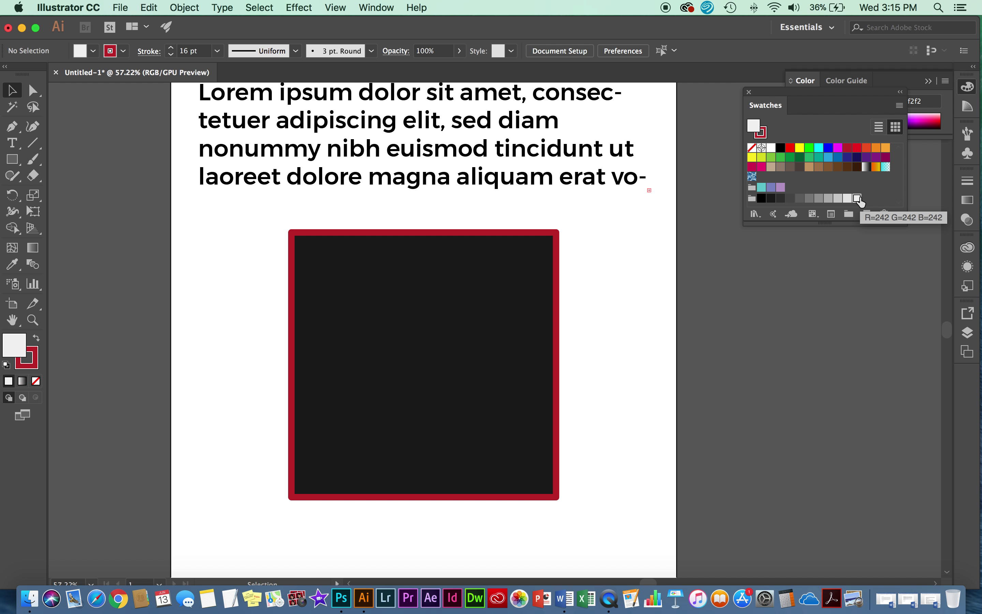
left_click(525, 272)
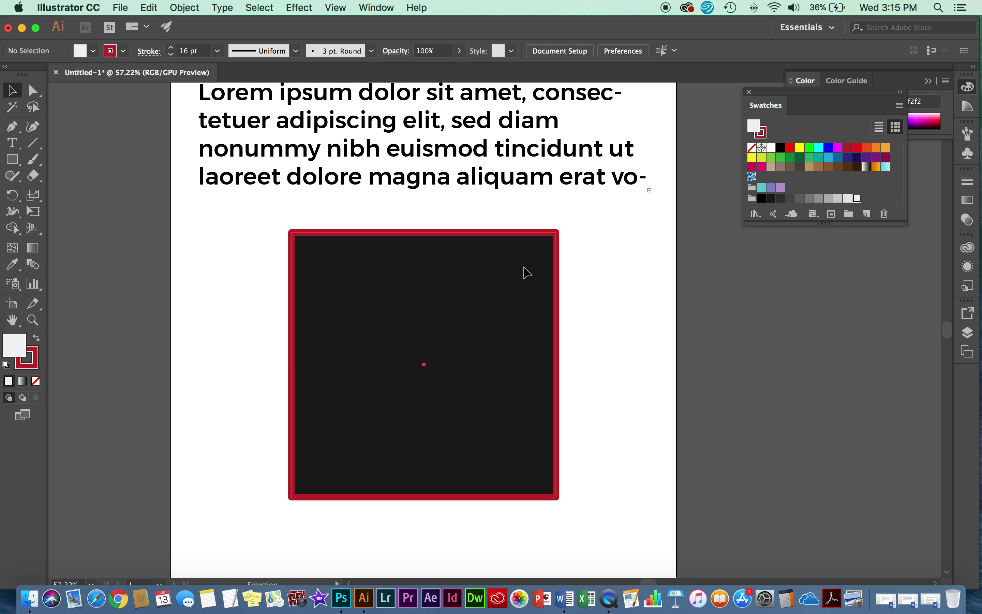
left_click(858, 198)
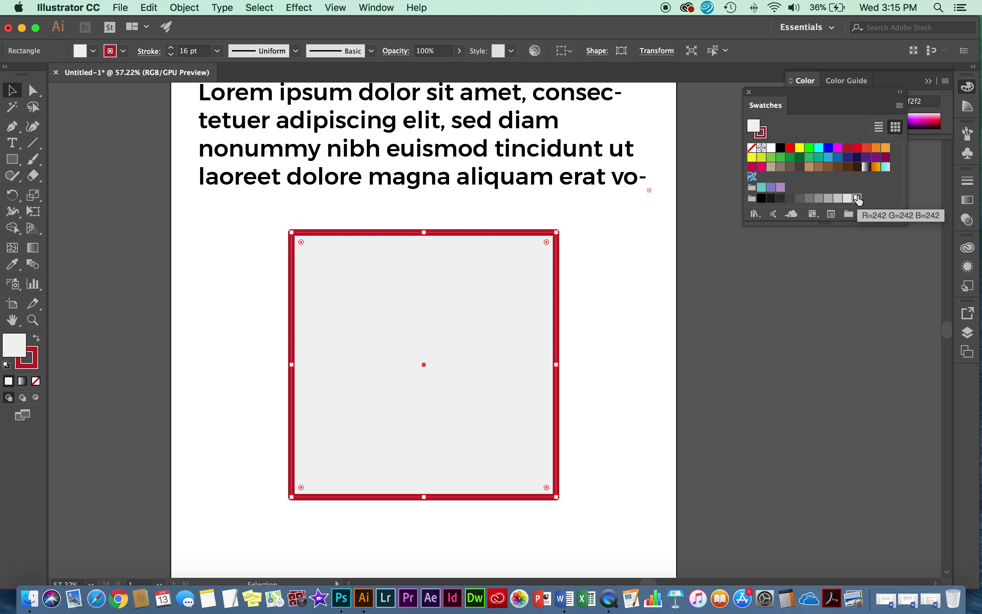
left_click(771, 198)
left_click(591, 269)
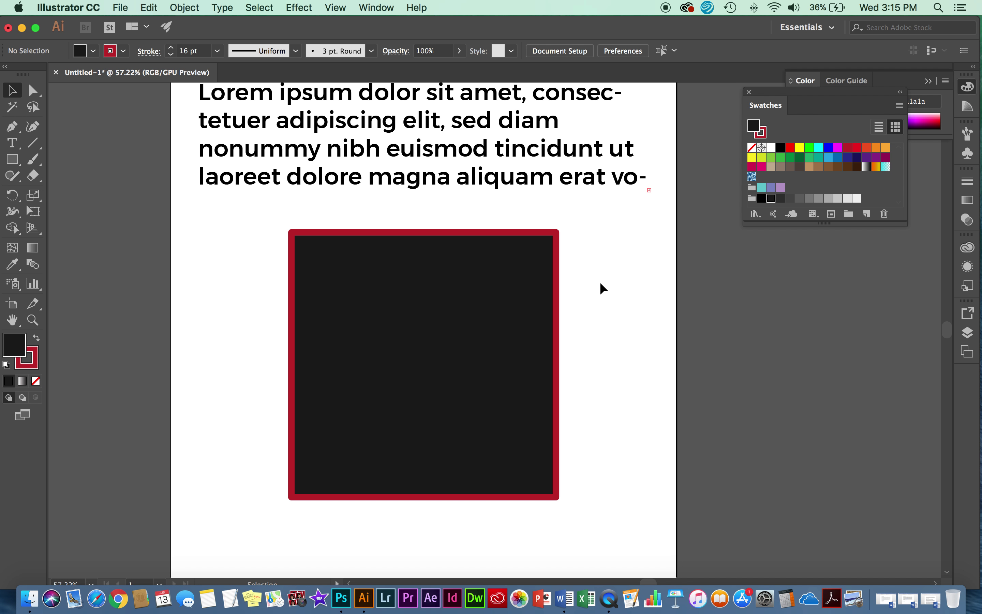
left_click_drag(217, 209, 657, 516)
left_click(657, 516)
left_click(832, 27)
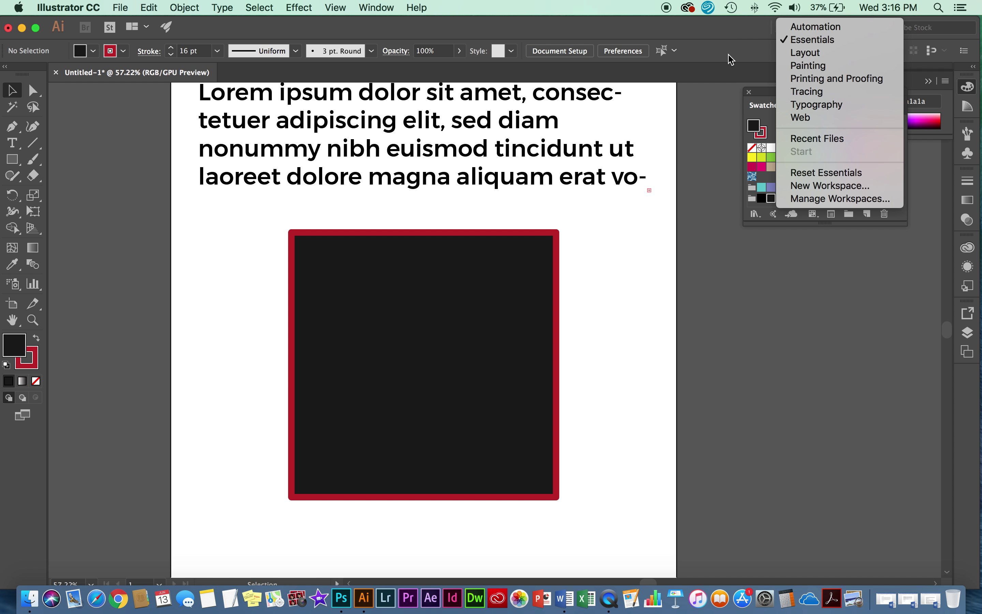
left_click(752, 54)
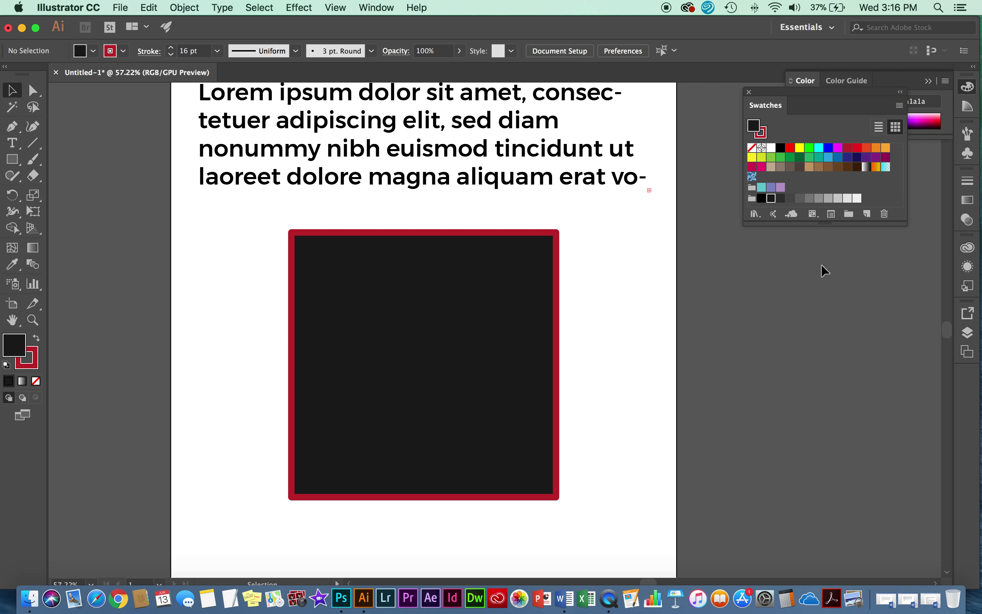